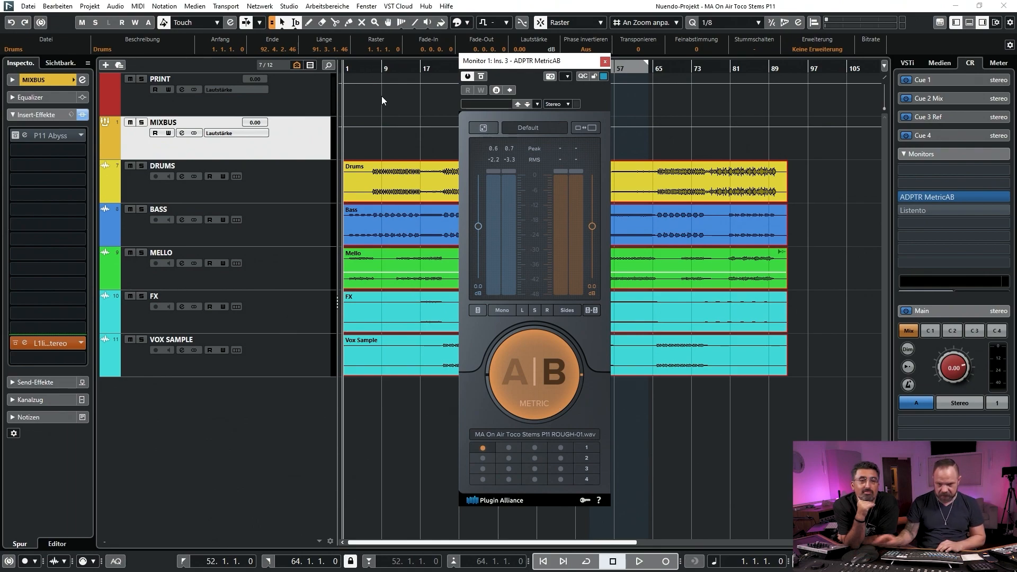
Play the rough mix reference from bar 2 with Metric AB set to B, and stop playback after listening
{"action": "left_click", "coordinate": [350, 68]}
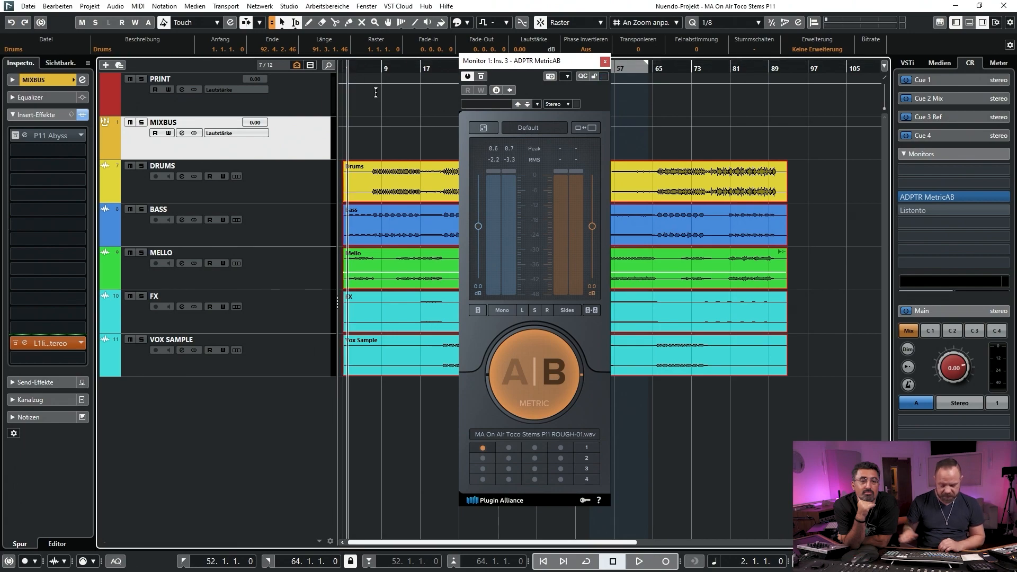
{"action": "key", "text": "space"}
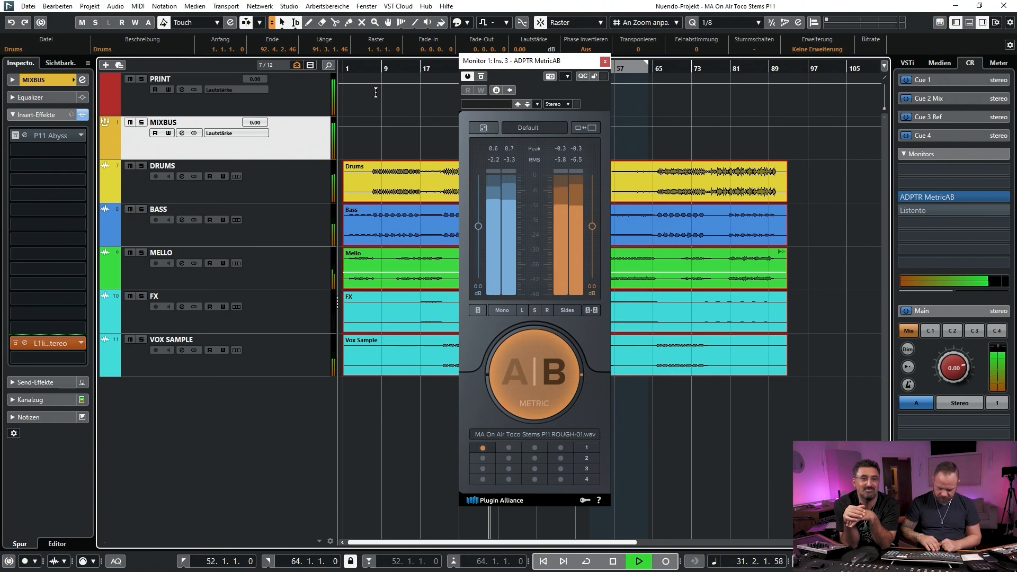
{"action": "key", "text": "space"}
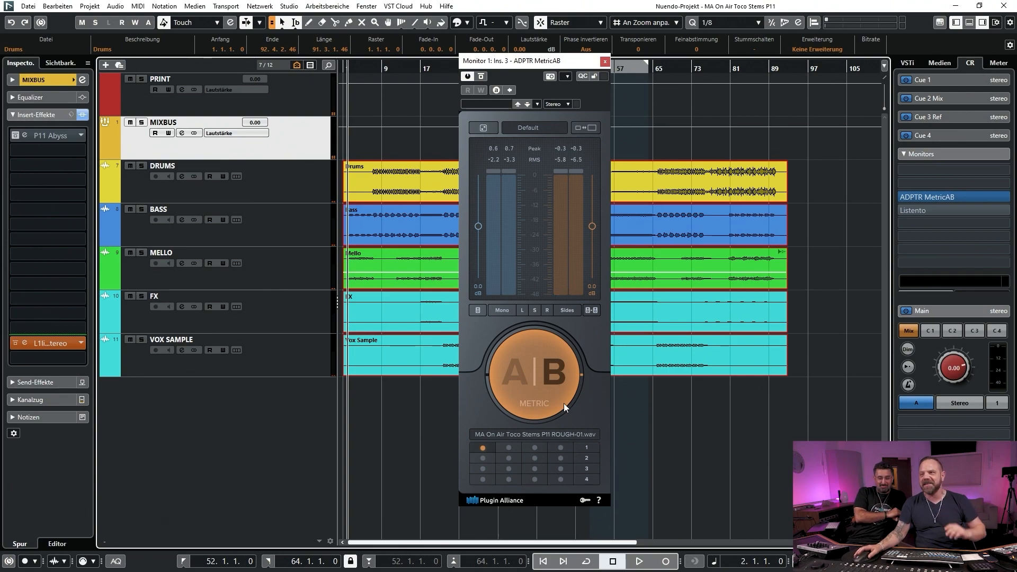
Switch Metric AB to the A source and close its window
{"action": "left_click_drag", "start_coordinate": [564, 70], "coordinate": [634, 62]}
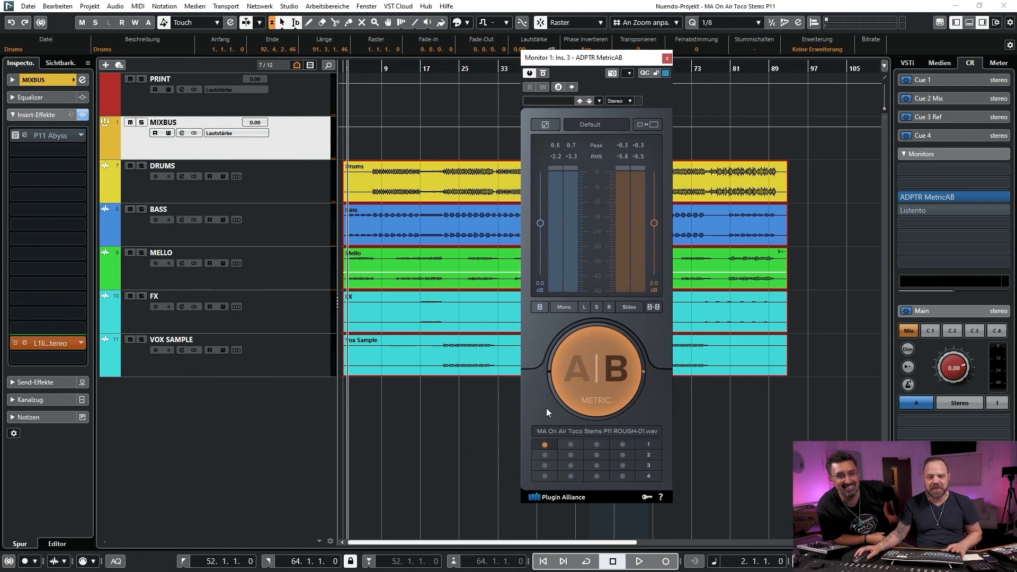
{"action": "left_click", "coordinate": [581, 373]}
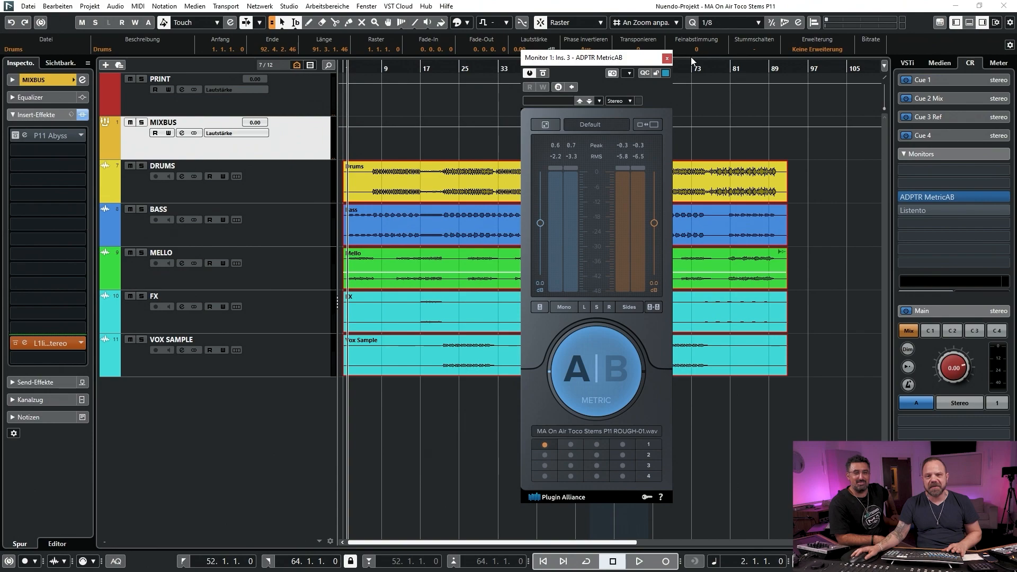
{"action": "left_click", "coordinate": [667, 58]}
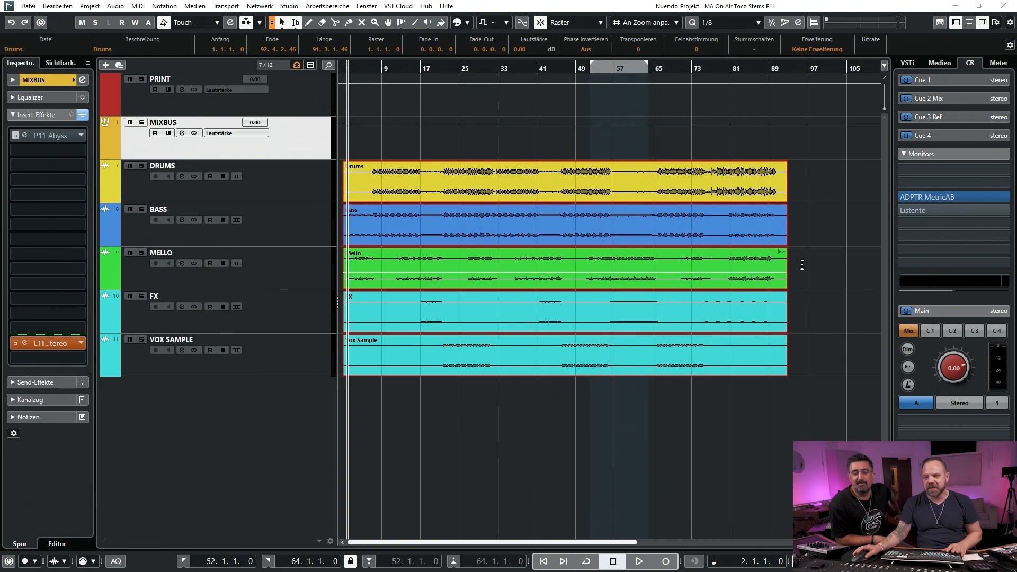
Mute BASS, MELLO, FX and VOX SAMPLE, and open the P11 Abyss insert on DRUMS with the drum clip left in view
{"action": "left_click", "coordinate": [285, 197]}
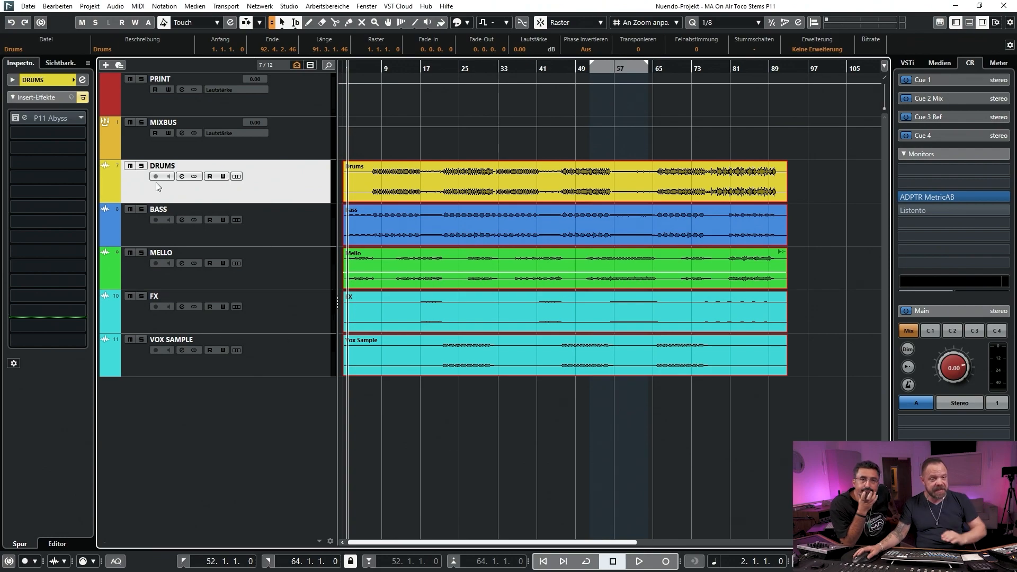
{"action": "left_click", "coordinate": [130, 209]}
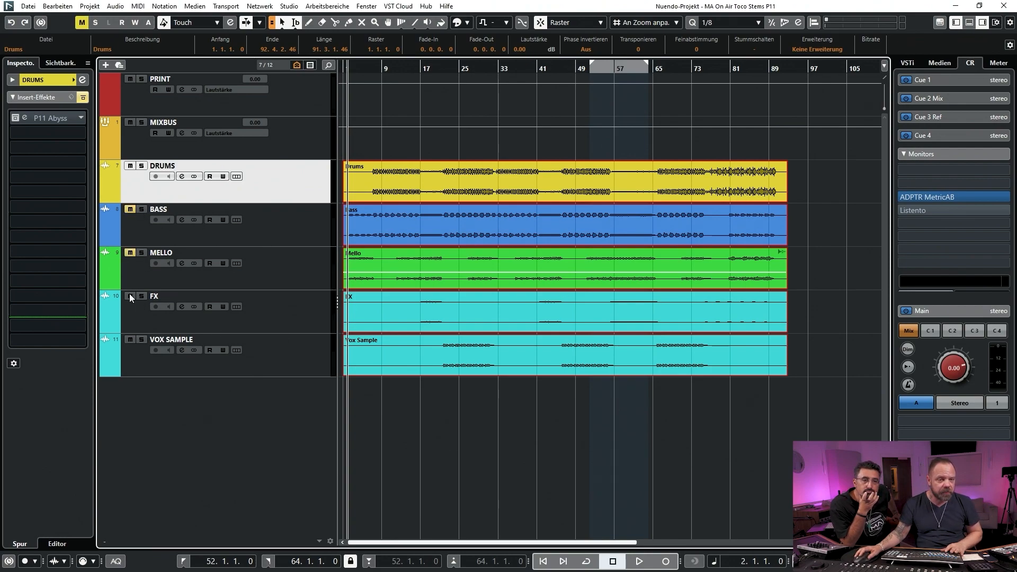
{"action": "left_click", "coordinate": [30, 118]}
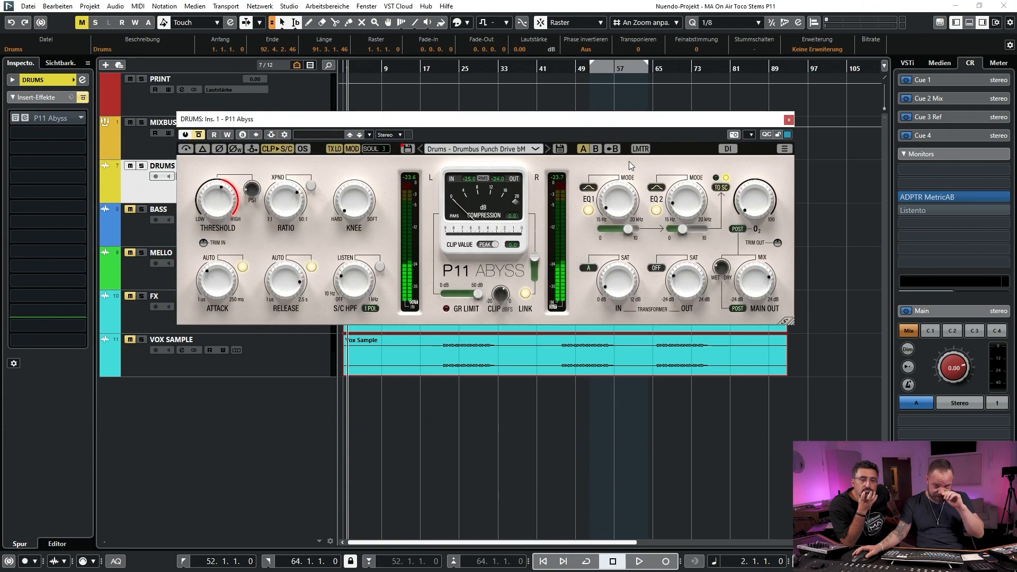
{"action": "left_click_drag", "start_coordinate": [540, 127], "coordinate": [595, 122]}
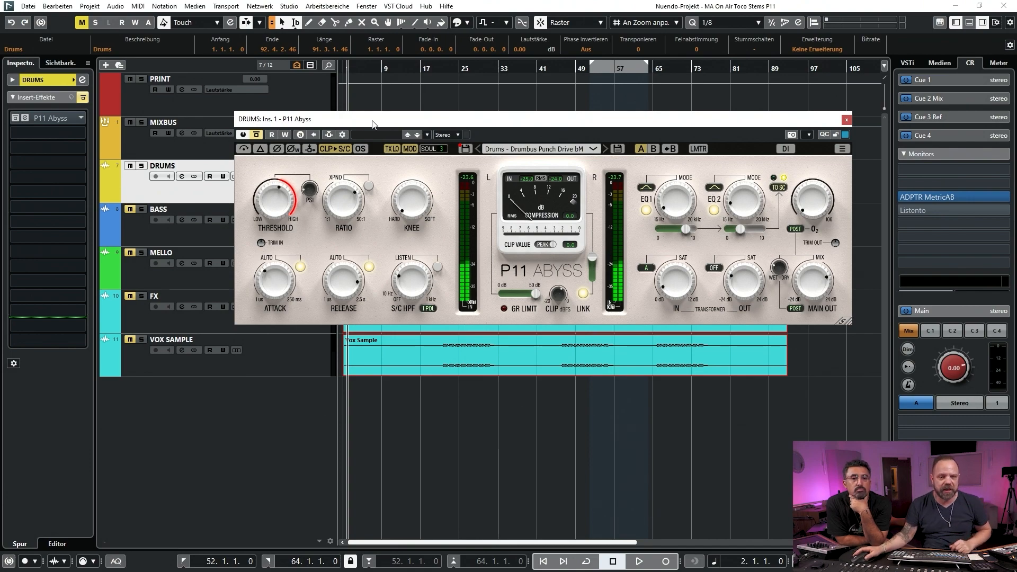
{"action": "left_click_drag", "start_coordinate": [397, 123], "coordinate": [487, 254]}
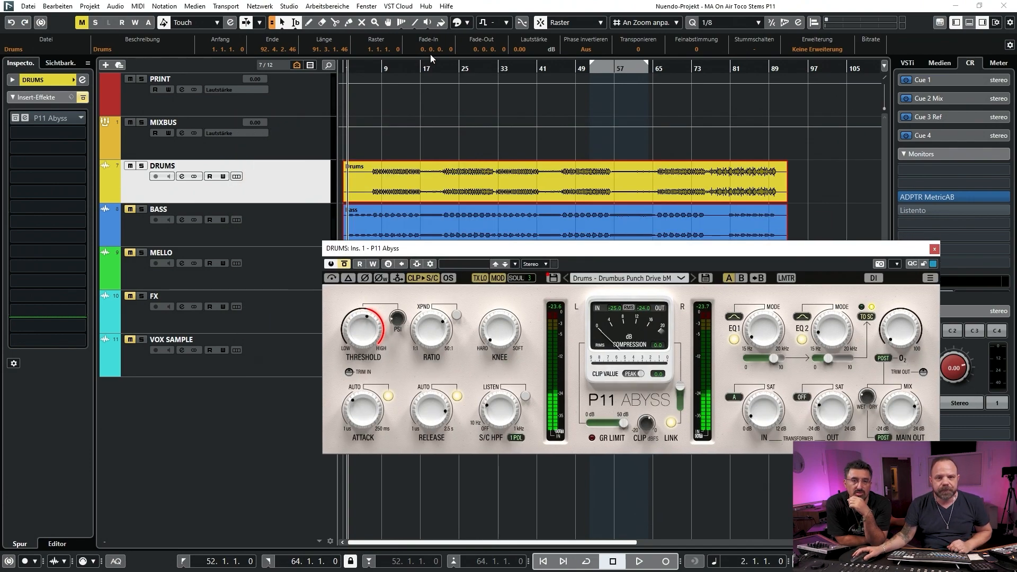
Play the drums from bar 22 with P11 Abyss bypassed and view its preset list, keeping Drums - Drumbus Punch Drive bM
{"action": "left_click", "coordinate": [378, 67]}
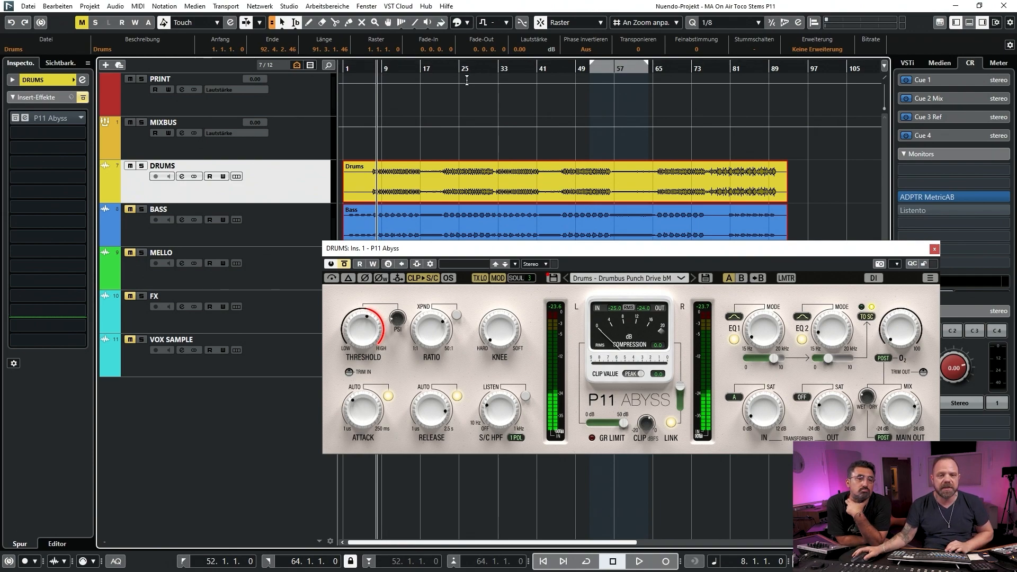
{"action": "left_click", "coordinate": [444, 69]}
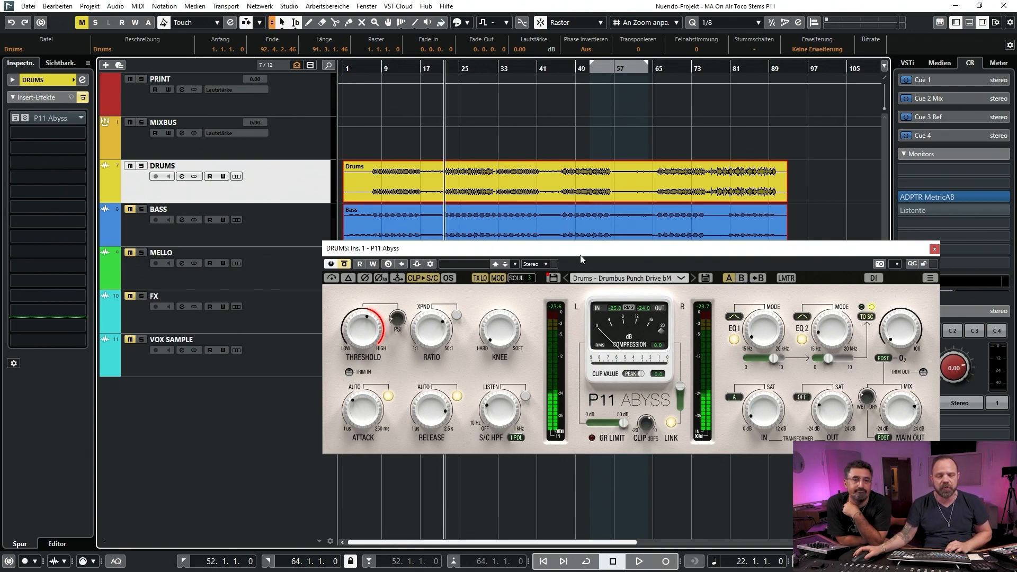
{"action": "left_click_drag", "start_coordinate": [521, 251], "coordinate": [506, 250]}
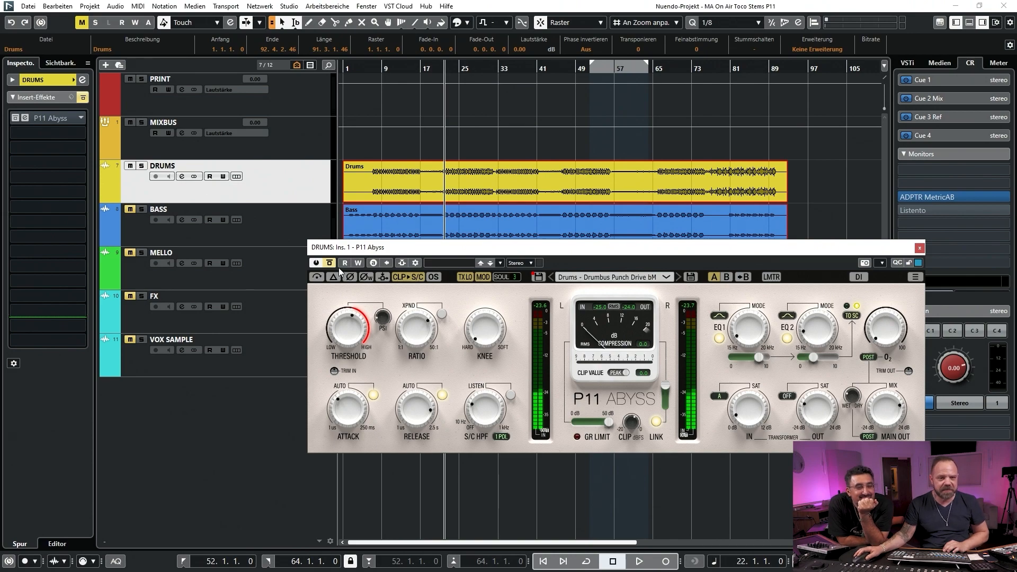
{"action": "key", "text": "space"}
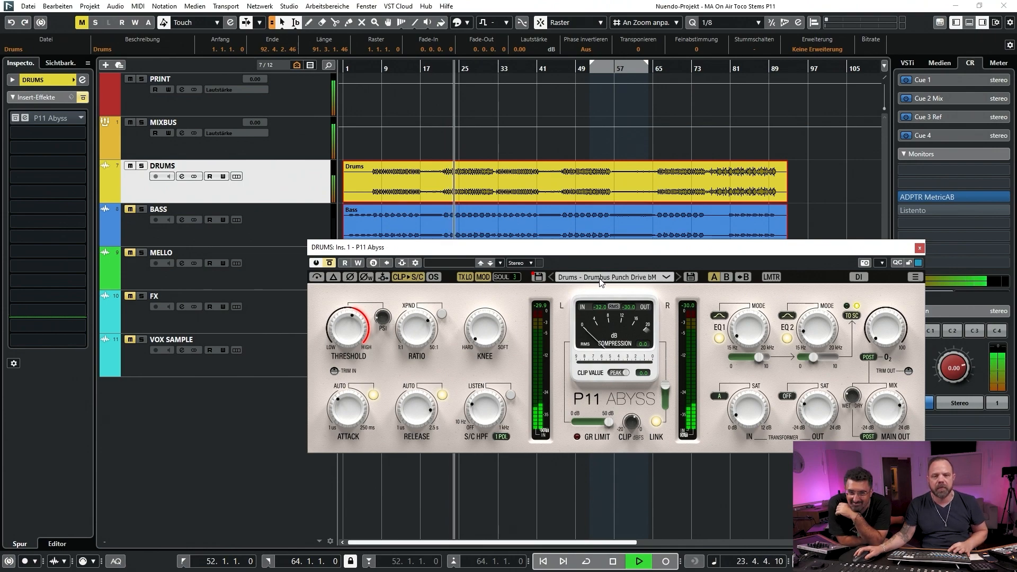
{"action": "left_click", "coordinate": [614, 277]}
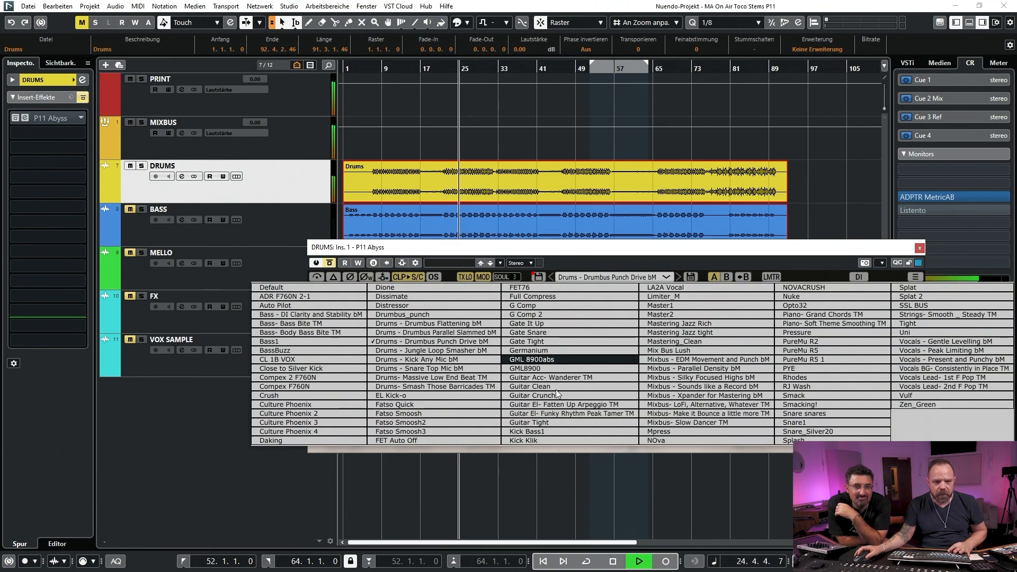
{"action": "left_click", "coordinate": [600, 489]}
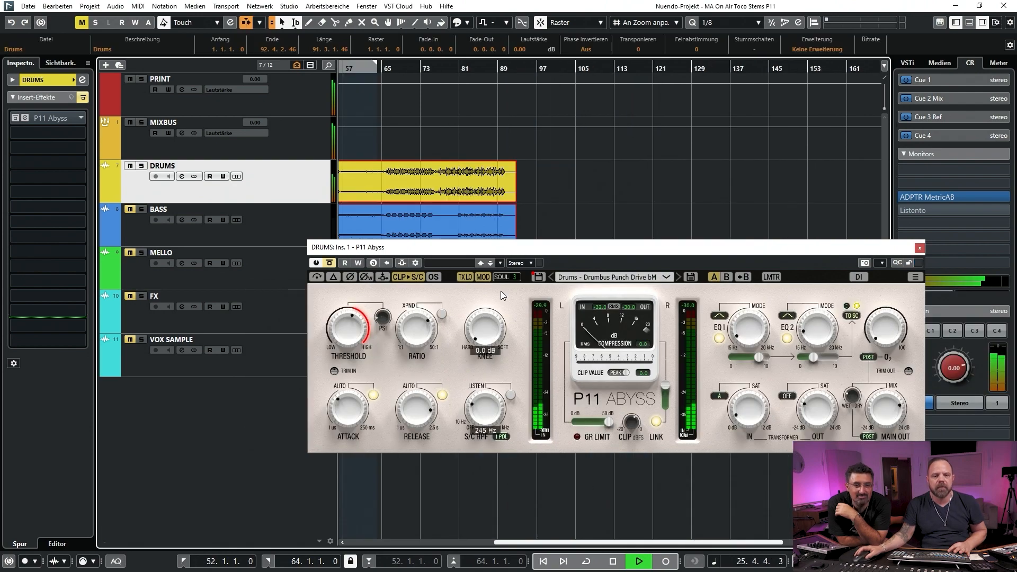
Compare the playing drums with P11 Abyss active and bypassed, and stop playback
{"action": "left_click_drag", "start_coordinate": [490, 249], "coordinate": [508, 229]}
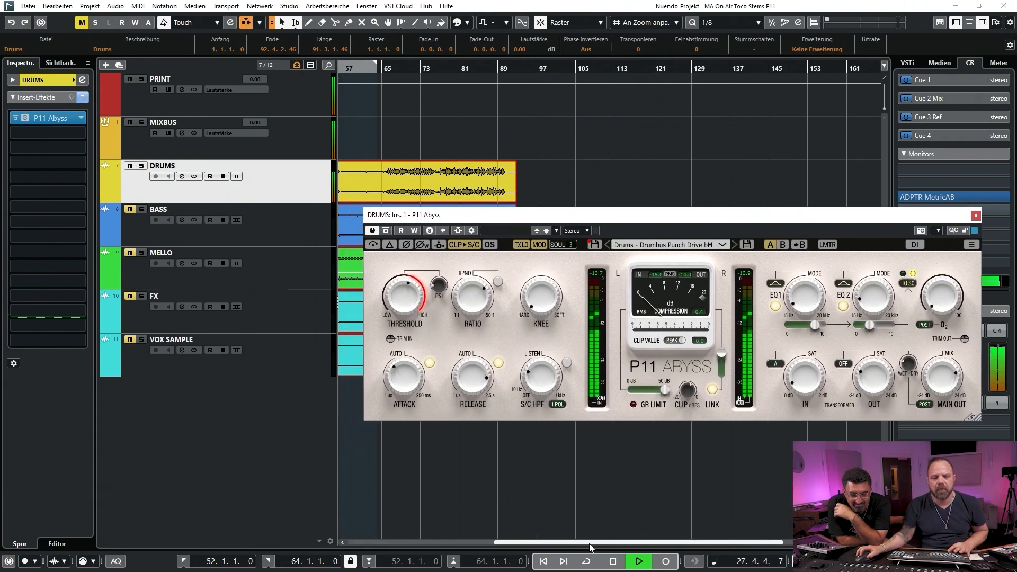
{"action": "left_click_drag", "start_coordinate": [594, 543], "coordinate": [472, 543]}
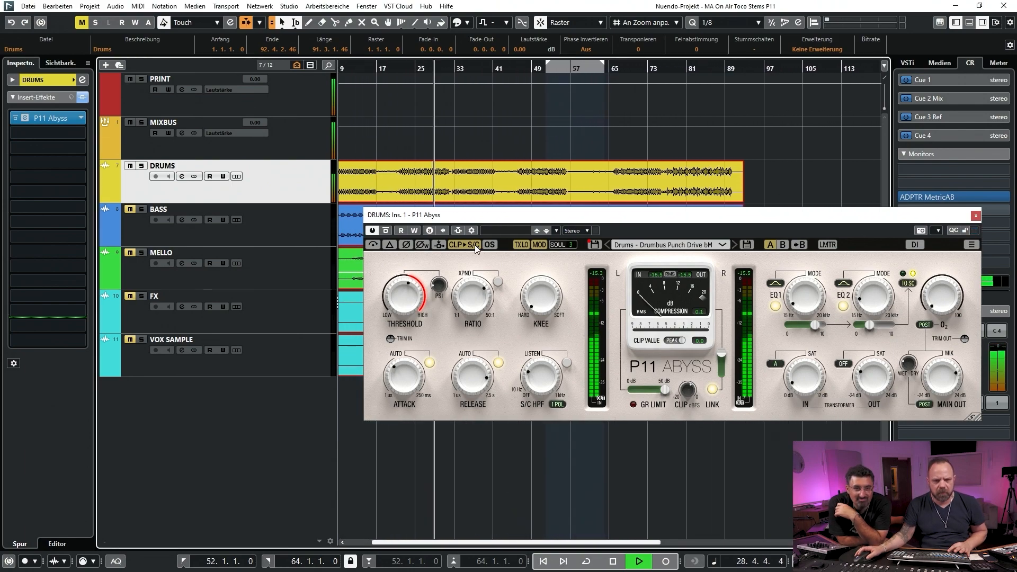
{"action": "left_click", "coordinate": [390, 231]}
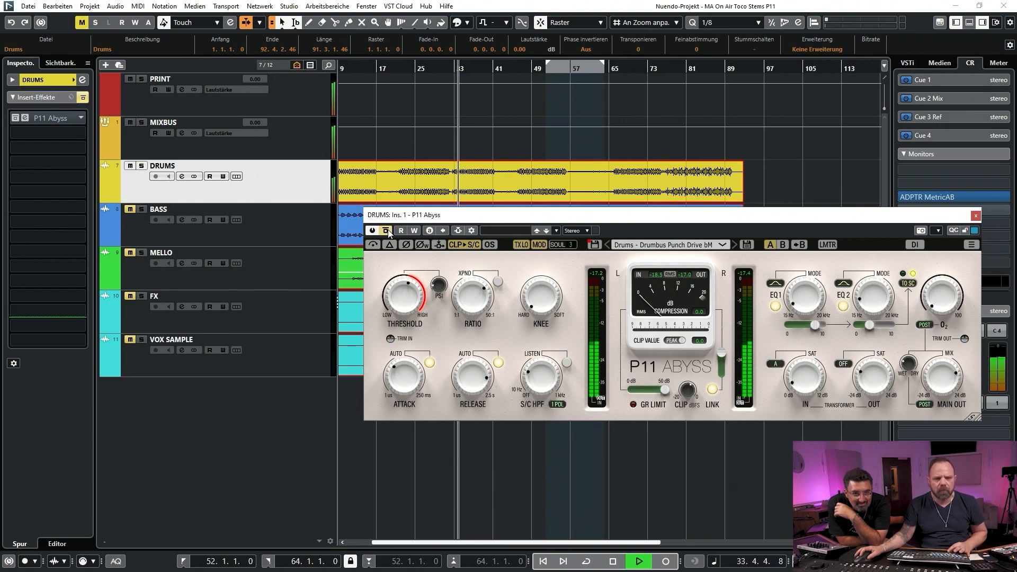
{"action": "left_click", "coordinate": [388, 230]}
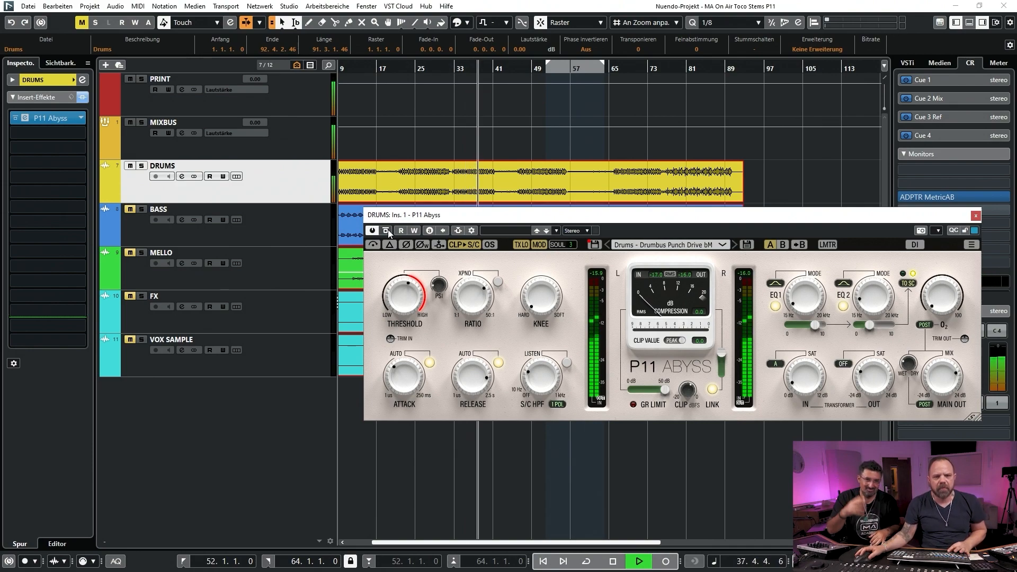
{"action": "left_click", "coordinate": [388, 230]}
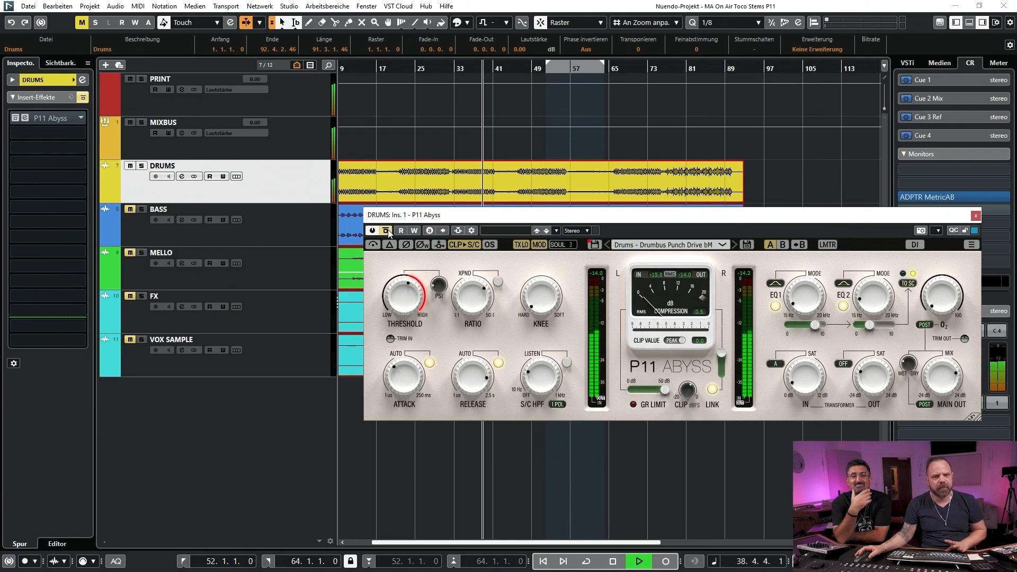
{"action": "key", "text": "space"}
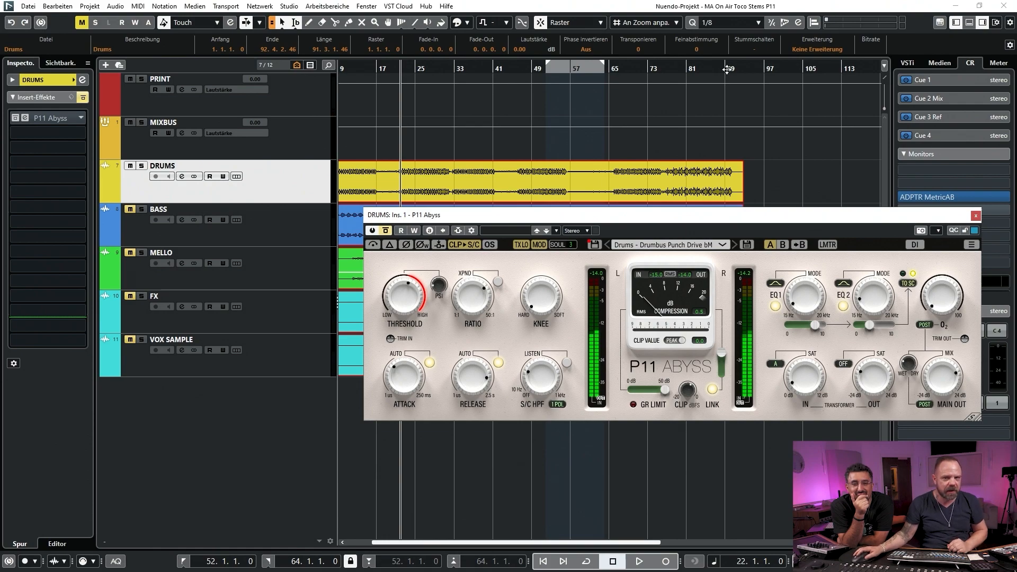
Play the drums from bar 79, compare P11 Abyss bypassed and active, and stop with the insert active
{"action": "left_click", "coordinate": [680, 69]}
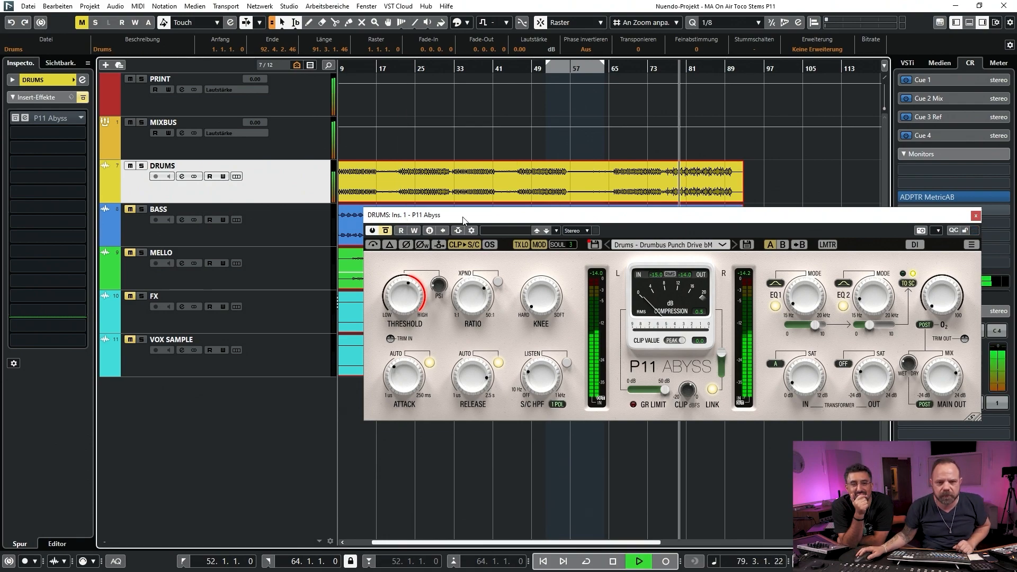
{"action": "left_click_drag", "start_coordinate": [471, 221], "coordinate": [411, 247]}
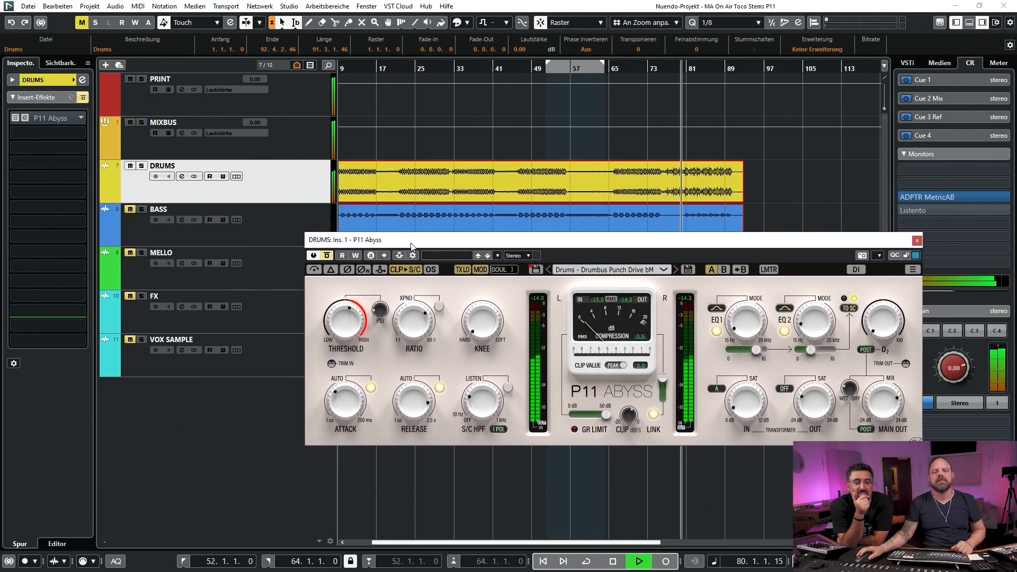
{"action": "left_click", "coordinate": [328, 256]}
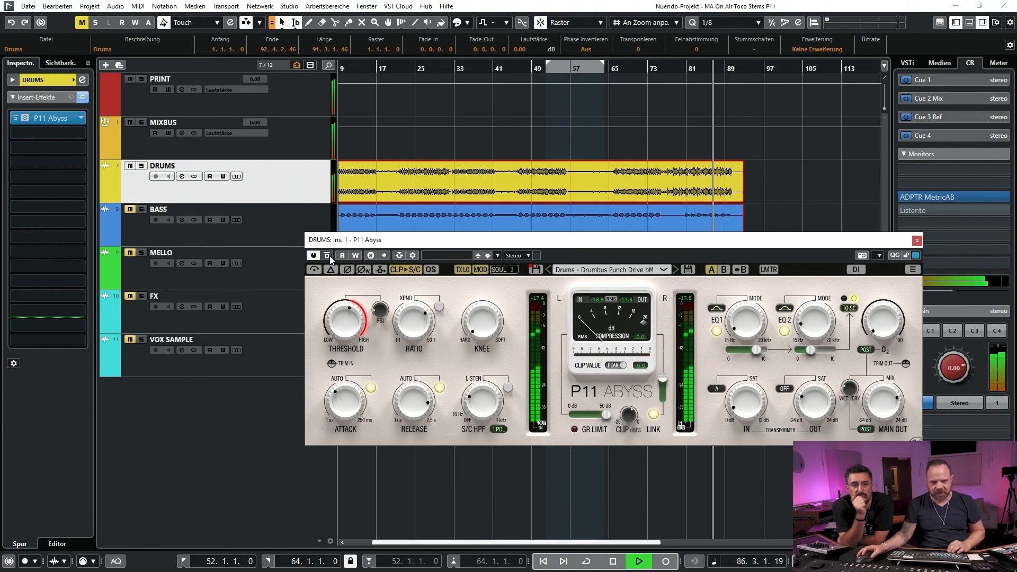
{"action": "left_click", "coordinate": [328, 256]}
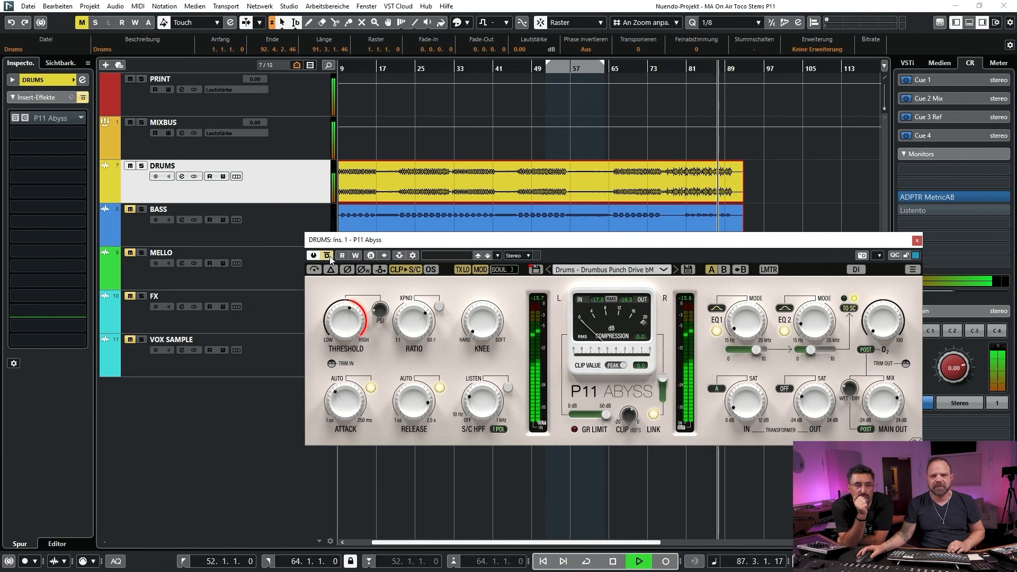
{"action": "left_click", "coordinate": [329, 256]}
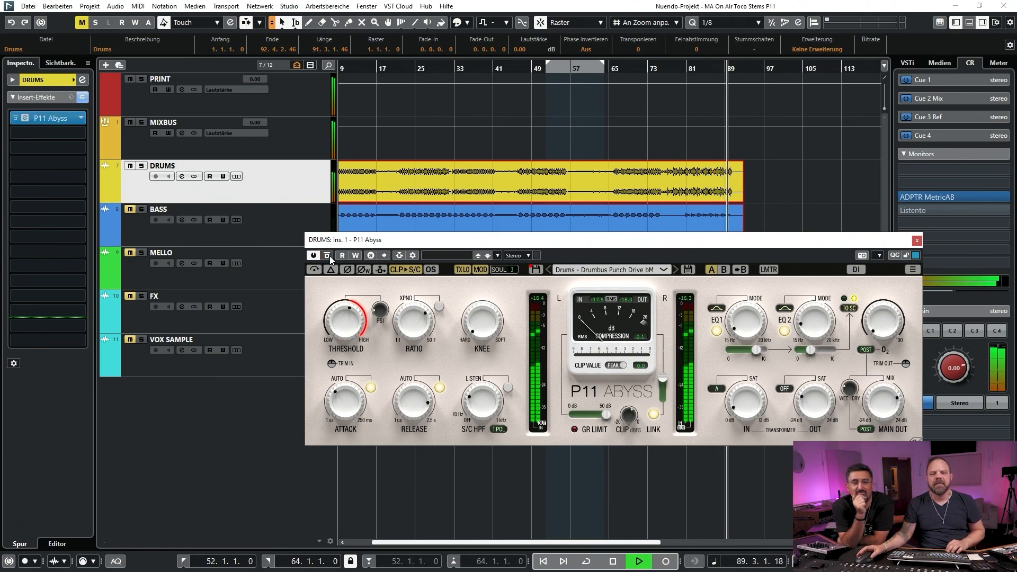
{"action": "key", "text": "space"}
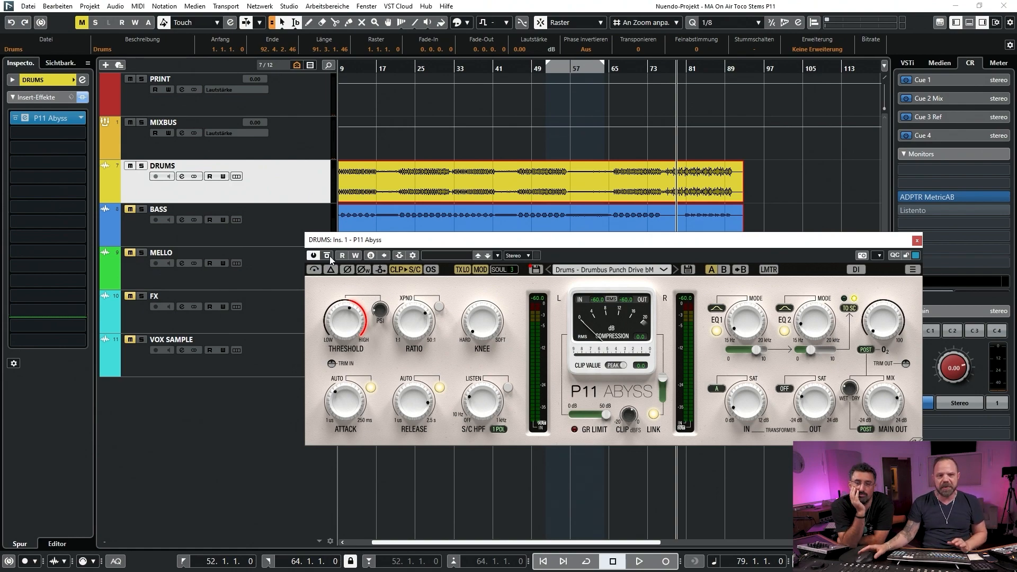
Close the drum plug-in window and mute the DRUMS track, with the playhead placed at bar 23
{"action": "left_click_drag", "start_coordinate": [890, 244], "coordinate": [739, 245]}
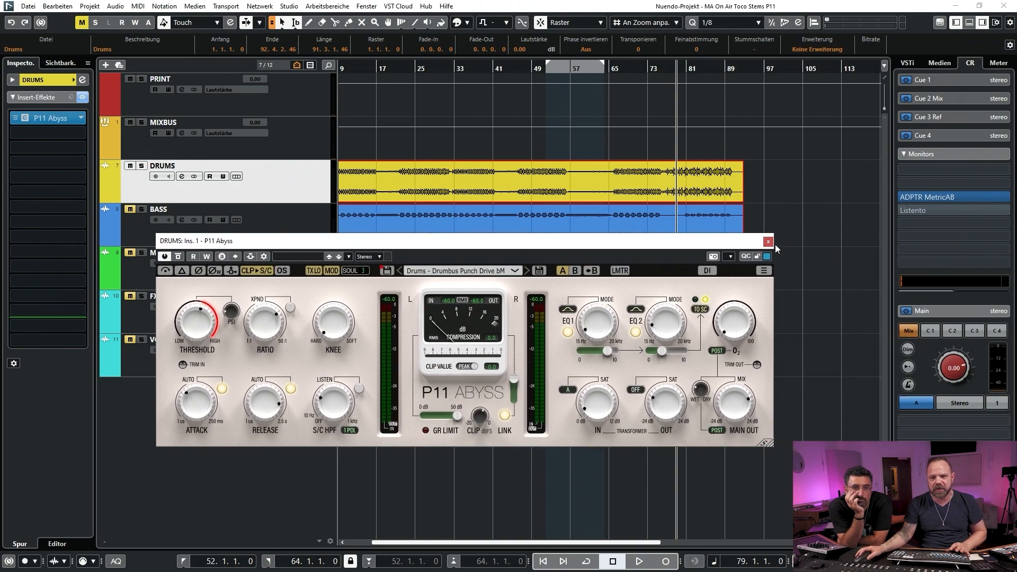
{"action": "left_click", "coordinate": [768, 240]}
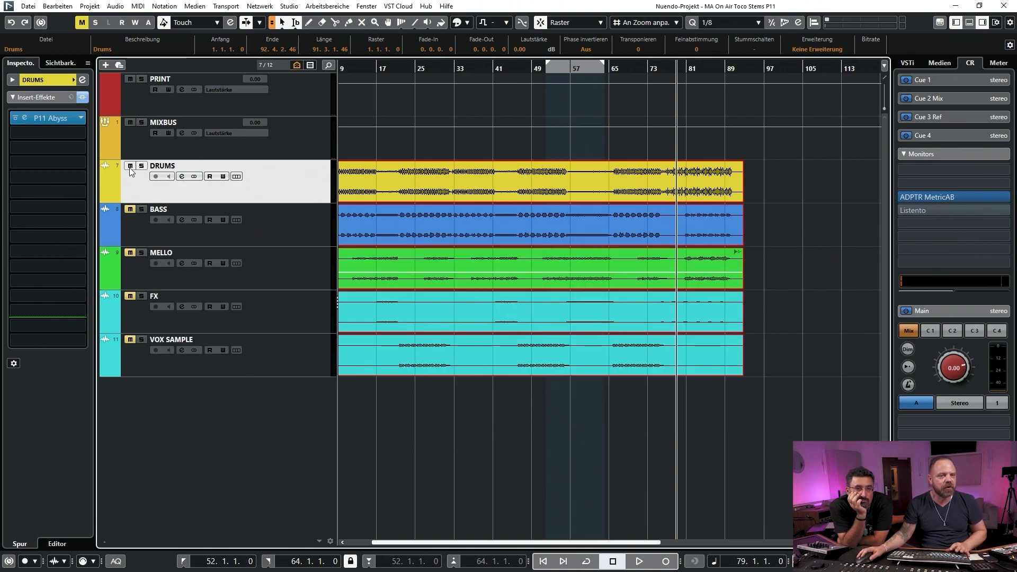
{"action": "left_click", "coordinate": [406, 70]}
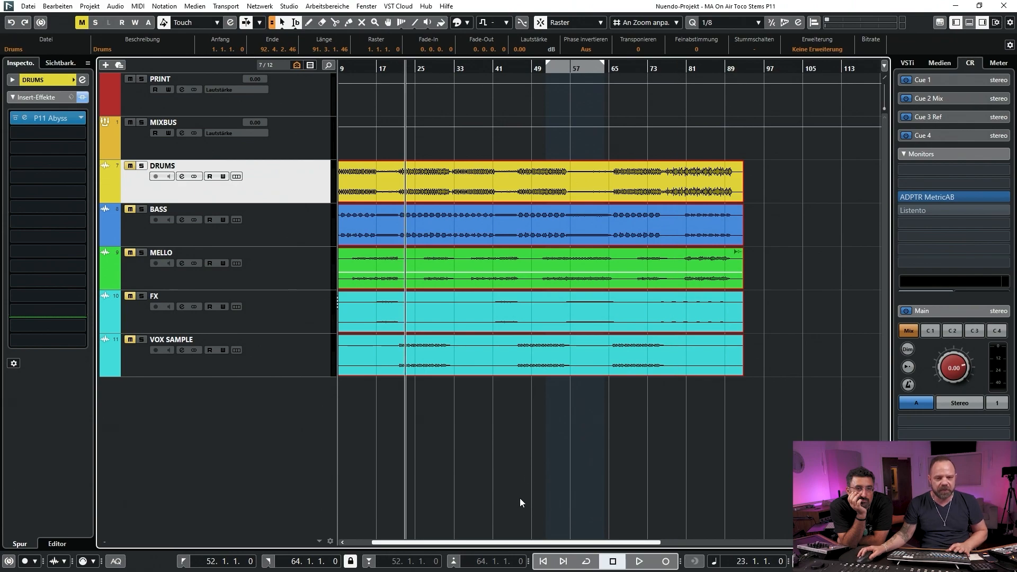
{"action": "left_click_drag", "start_coordinate": [507, 541], "coordinate": [461, 538]}
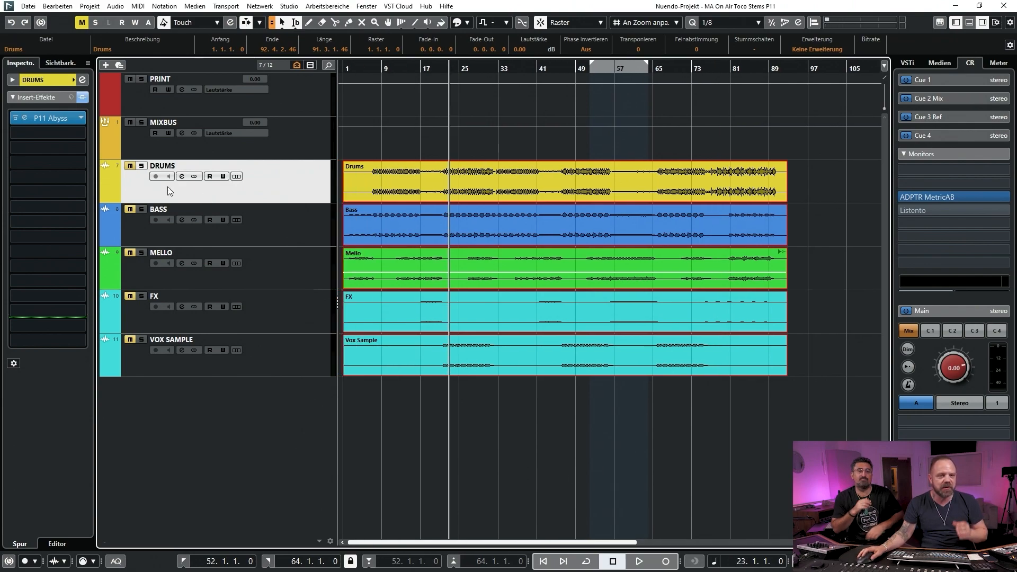
Solo the BASS track and open its P11 Abyss insert
{"action": "left_click", "coordinate": [228, 220]}
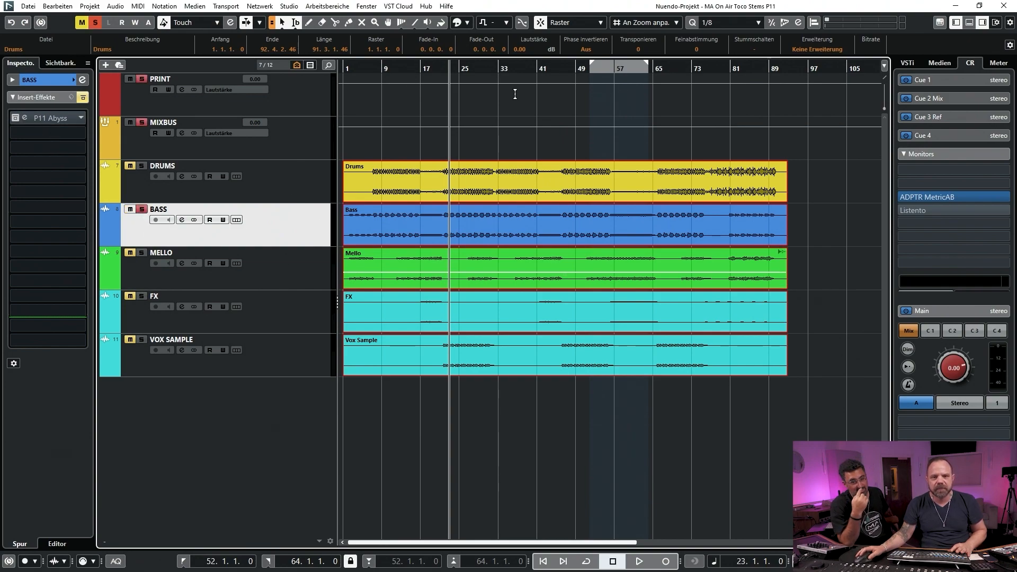
{"action": "left_click", "coordinate": [30, 113]}
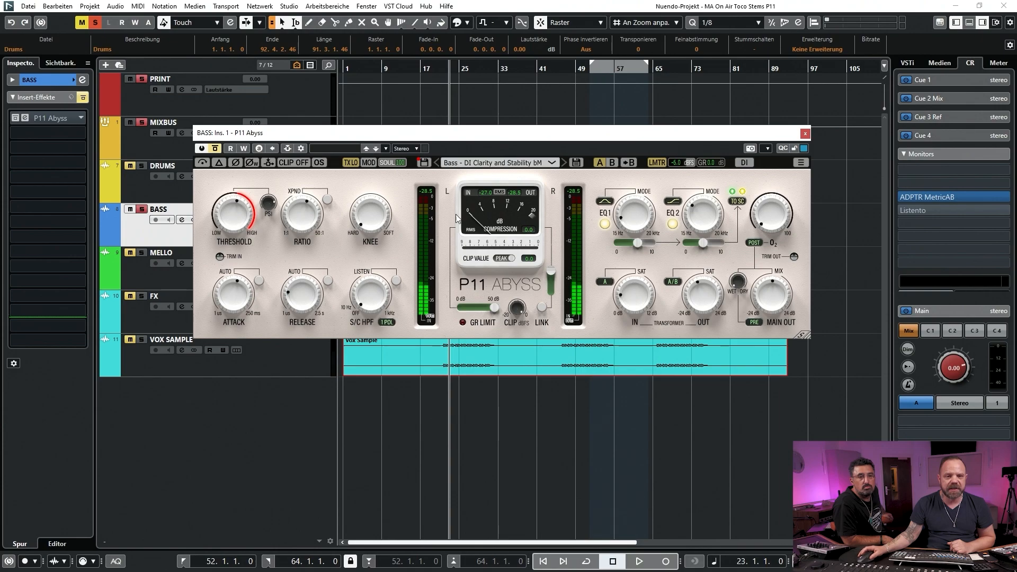
Move the plug-in window clear of the bass waveform, play from bar 23 comparing P11 Abyss active and bypassed, and stop
{"action": "left_click", "coordinate": [491, 164]}
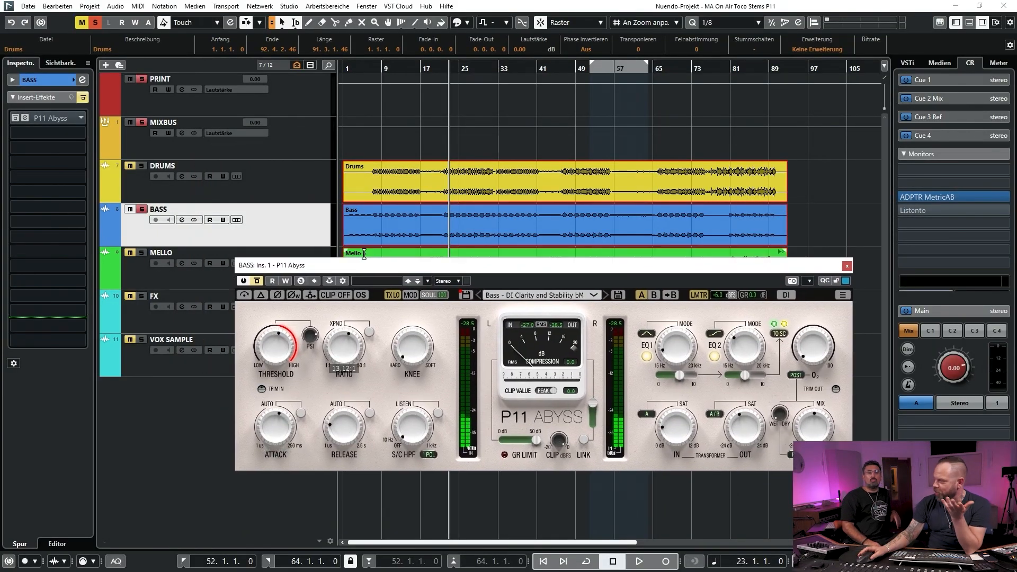
{"action": "left_click_drag", "start_coordinate": [362, 268], "coordinate": [380, 207]}
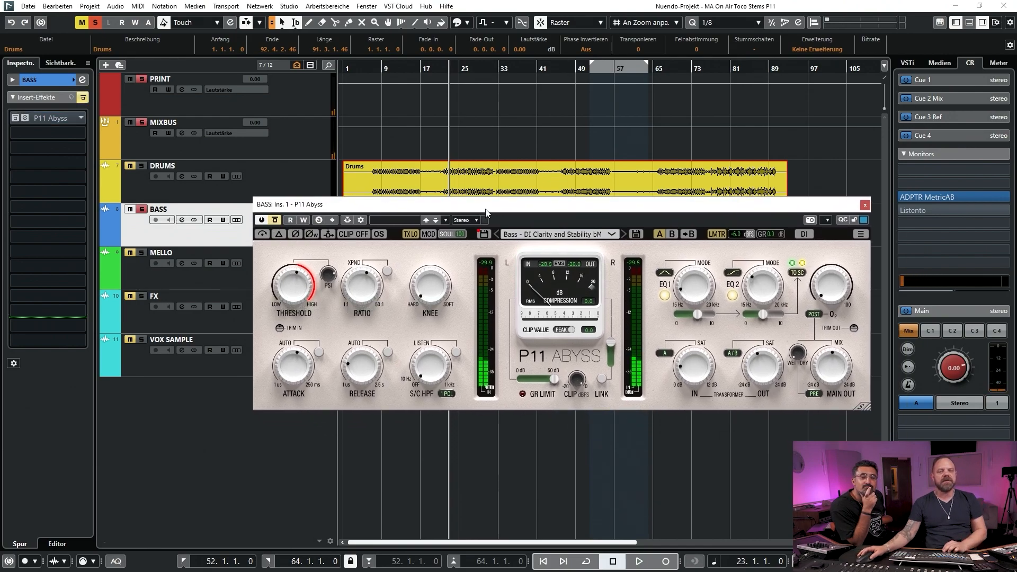
{"action": "left_click_drag", "start_coordinate": [487, 213], "coordinate": [444, 227]}
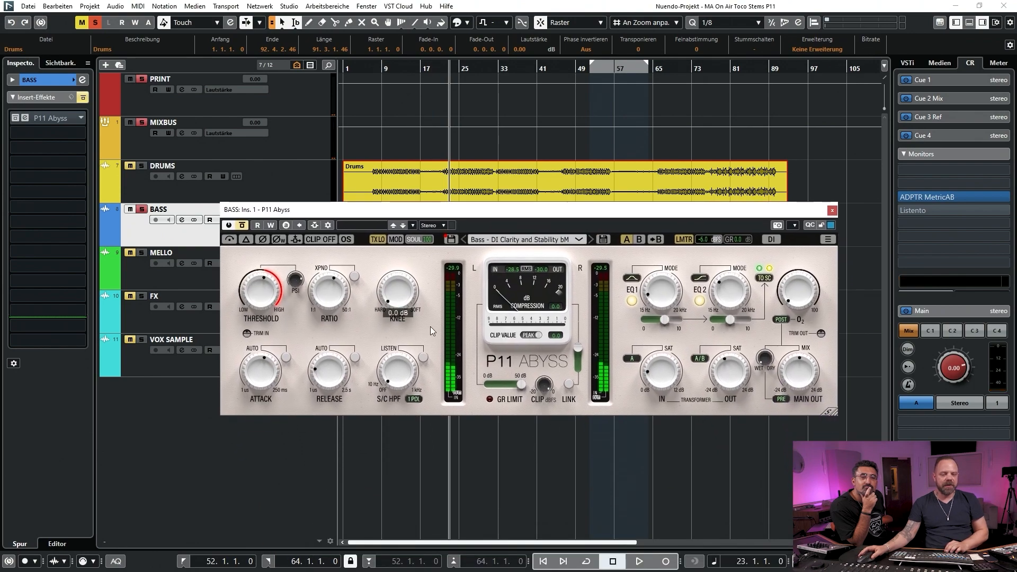
{"action": "key", "text": "space"}
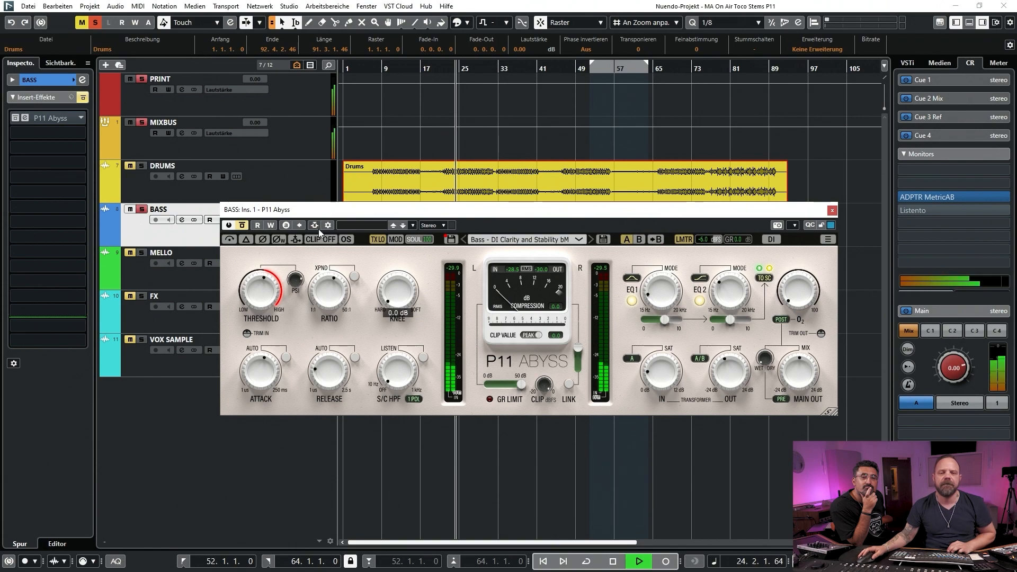
{"action": "left_click_drag", "start_coordinate": [412, 214], "coordinate": [439, 263]}
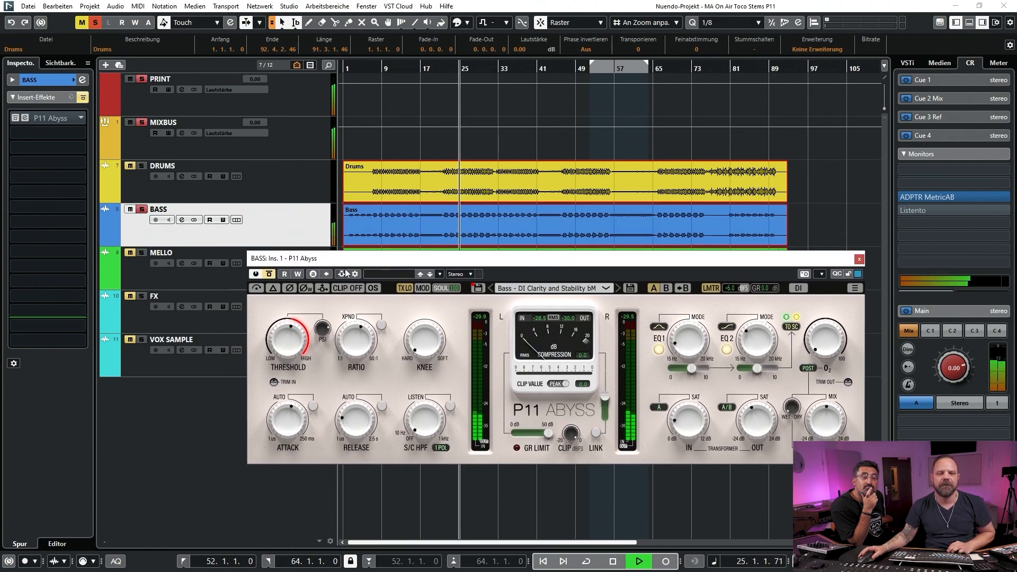
{"action": "left_click", "coordinate": [271, 276]}
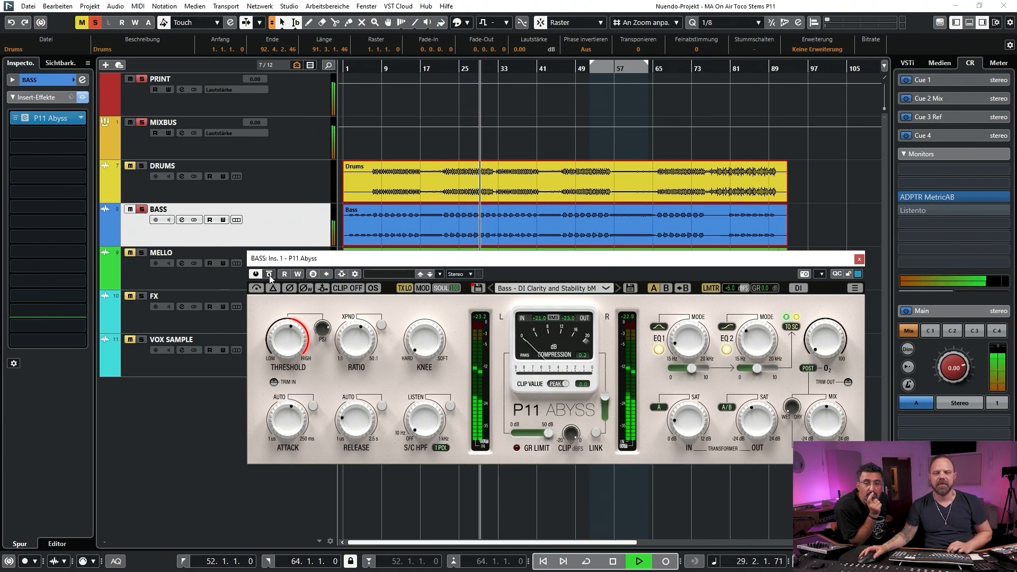
{"action": "left_click", "coordinate": [270, 276]}
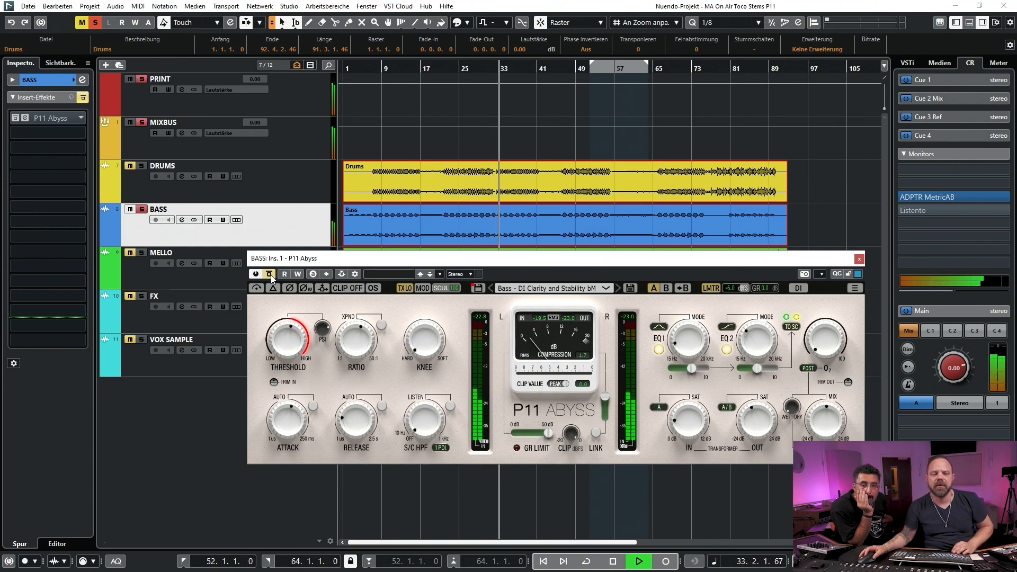
{"action": "left_click", "coordinate": [271, 274]}
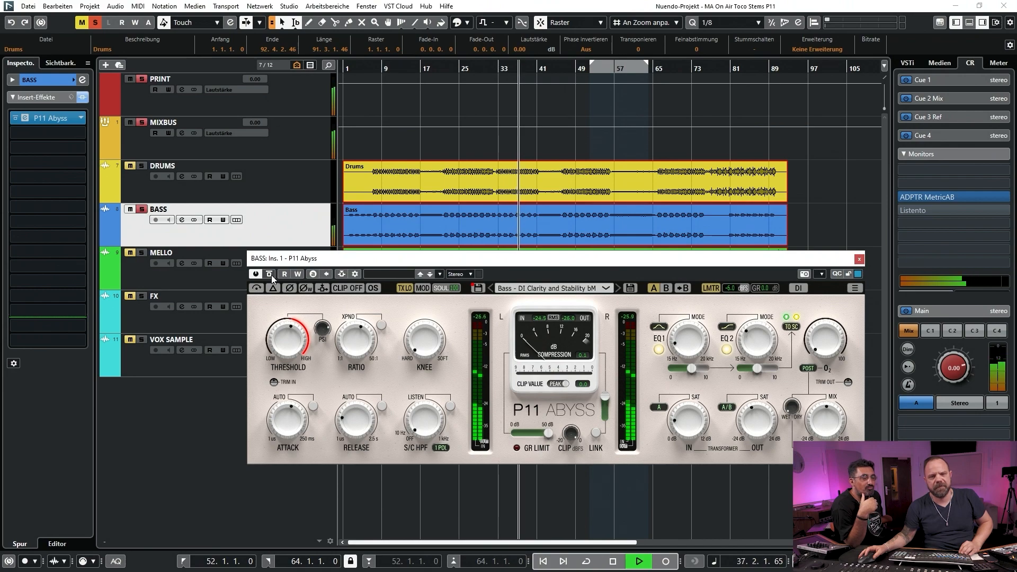
{"action": "left_click", "coordinate": [270, 274]}
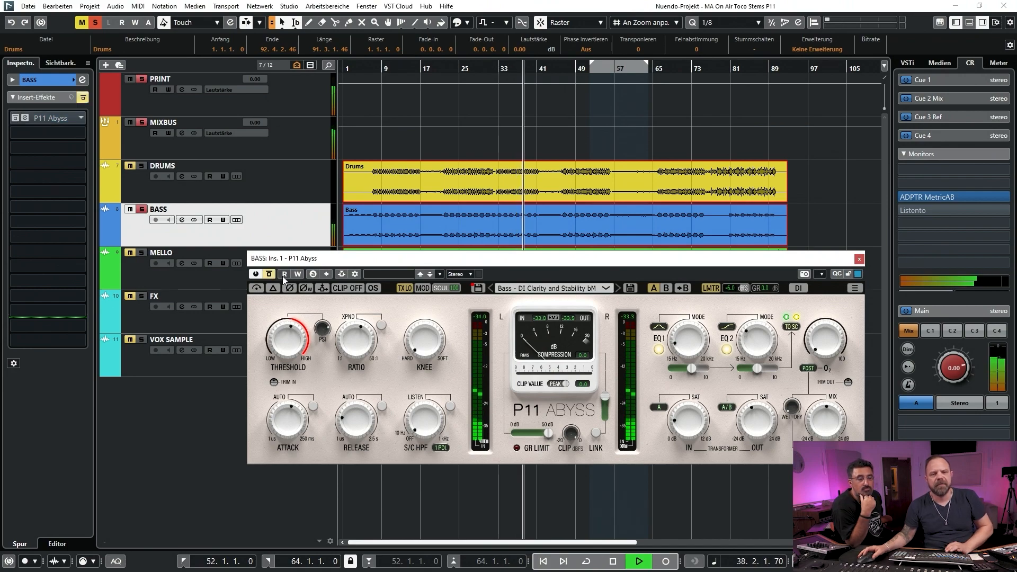
{"action": "key", "text": "space"}
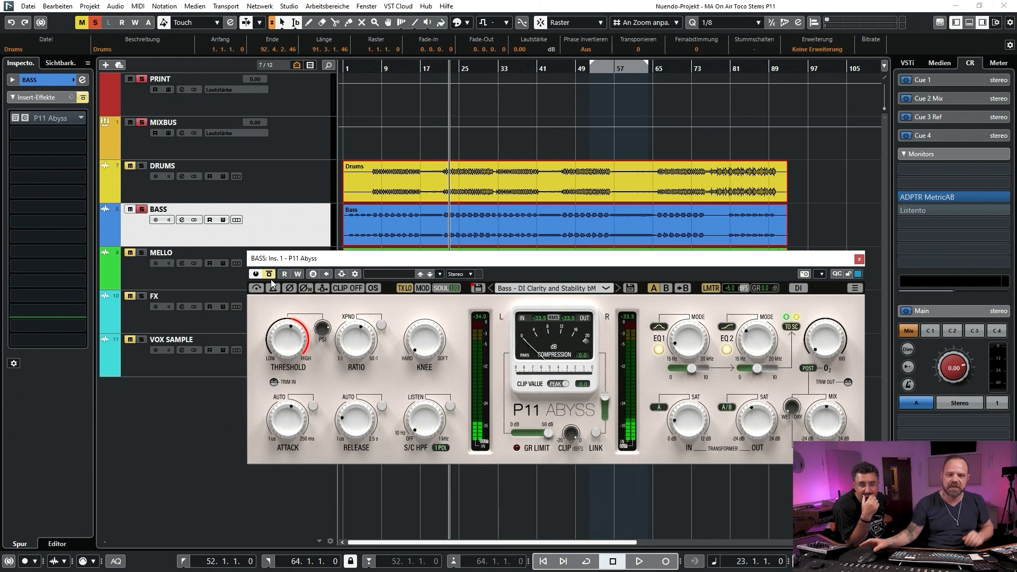
Play the bass from bar 41, activate P11 Abyss during playback, and stop
{"action": "left_click", "coordinate": [548, 69]}
{"action": "left_click_drag", "start_coordinate": [553, 70], "coordinate": [479, 67]}
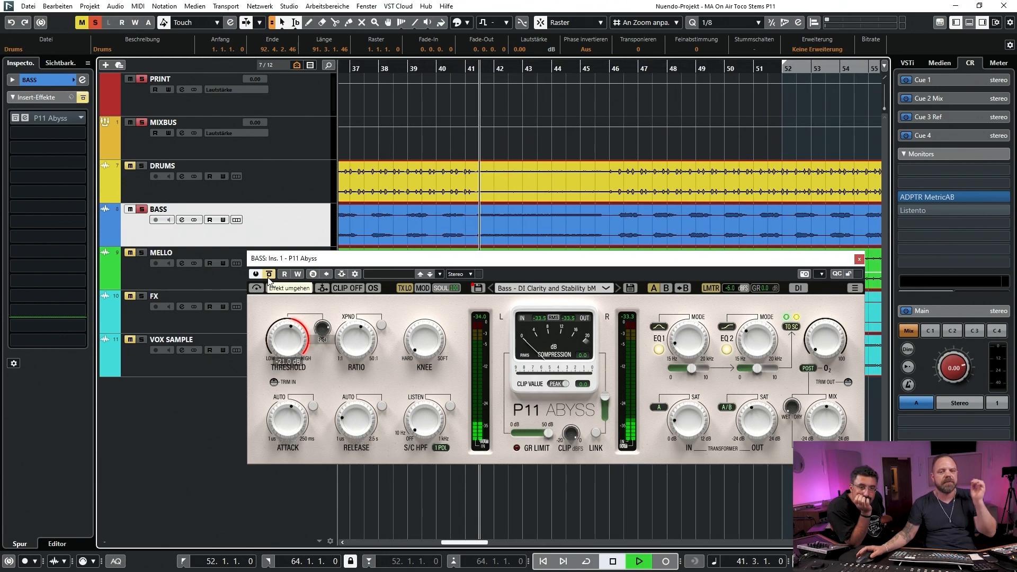
{"action": "key", "text": "space"}
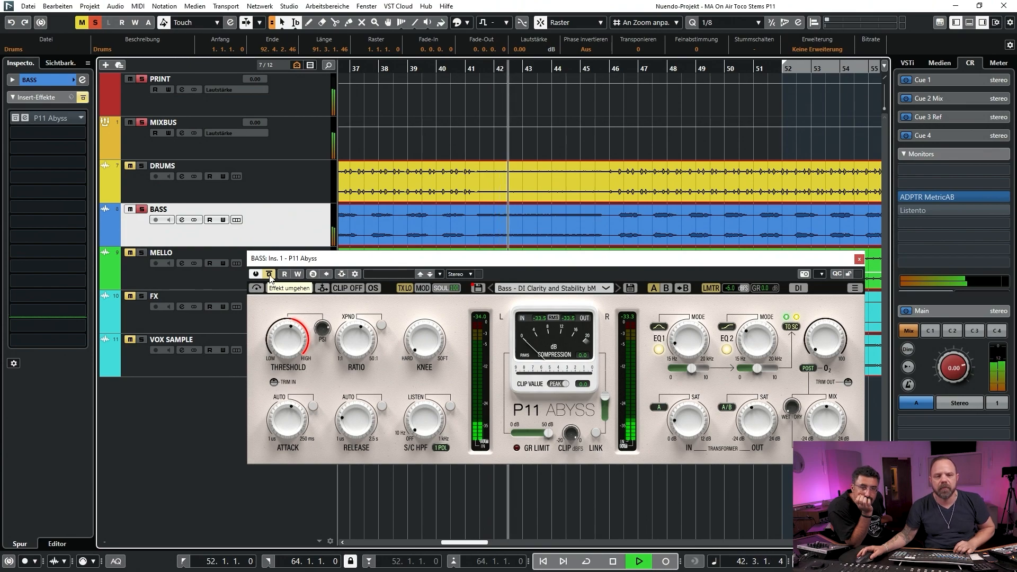
{"action": "left_click", "coordinate": [269, 274]}
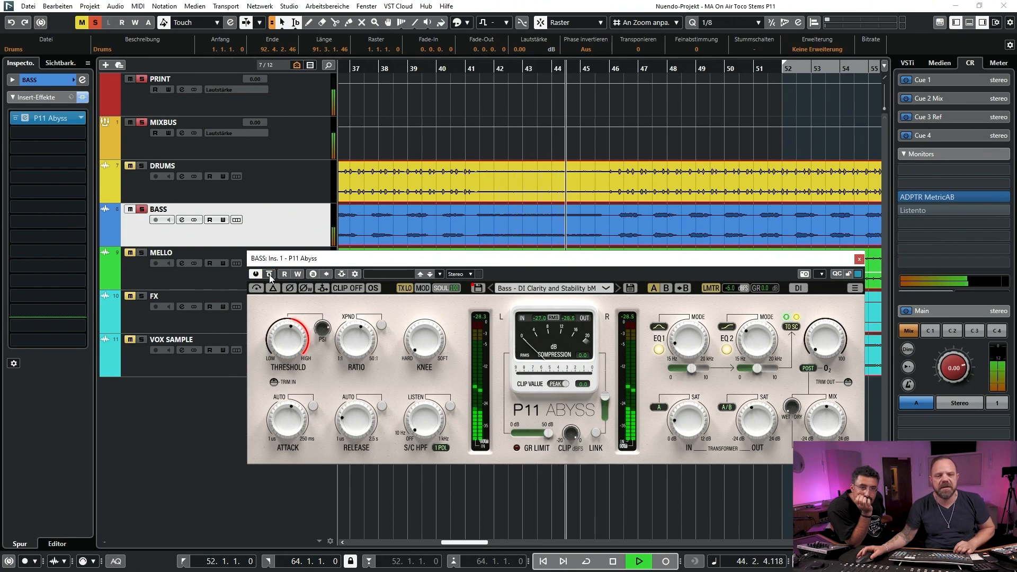
{"action": "key", "text": "space"}
Play the bass from bar 56 with P11 Abyss bypassed, compare it with the active sound, and stop with the insert bypassed
{"action": "left_click_drag", "start_coordinate": [529, 69], "coordinate": [469, 33]}
{"action": "left_click_drag", "start_coordinate": [550, 69], "coordinate": [543, 102]}
{"action": "left_click", "coordinate": [431, 75]}
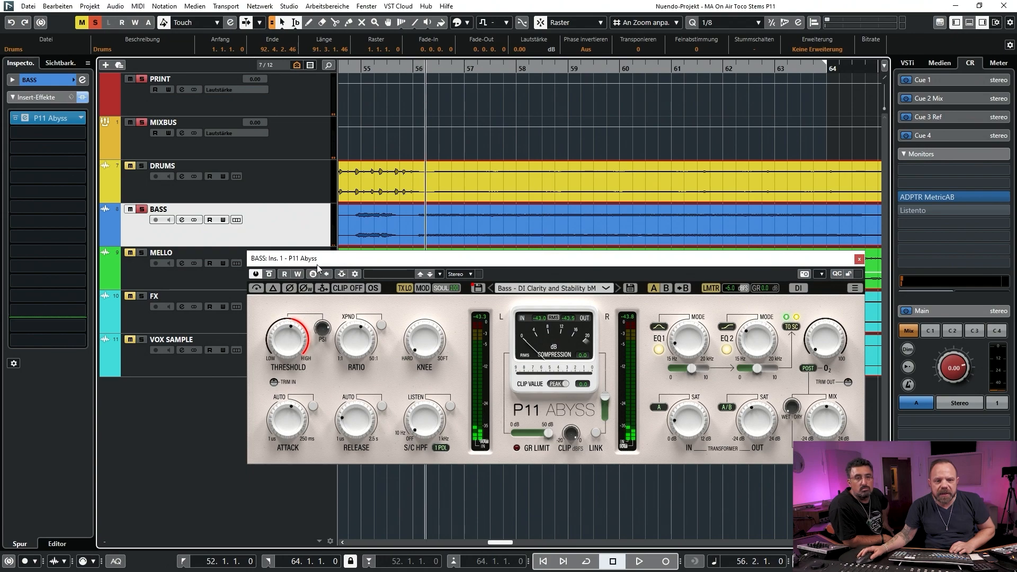
{"action": "left_click", "coordinate": [270, 274]}
{"action": "key", "text": "space"}
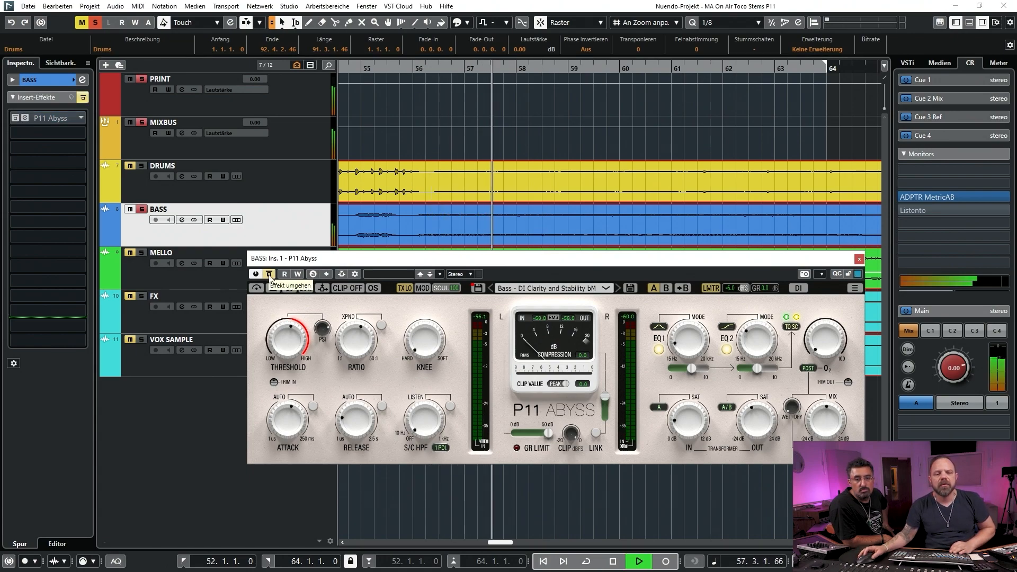
{"action": "left_click", "coordinate": [269, 274]}
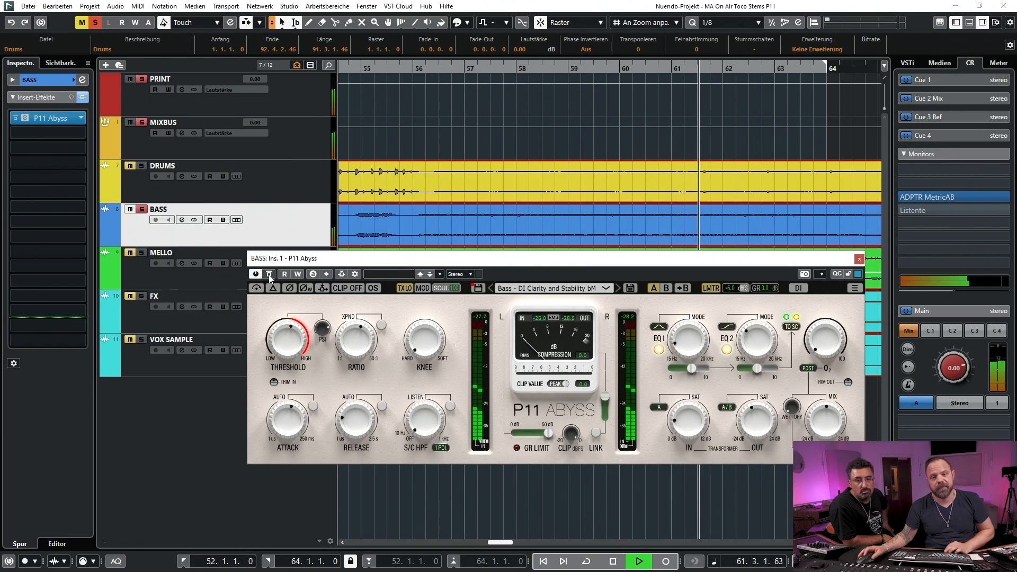
{"action": "left_click", "coordinate": [270, 275]}
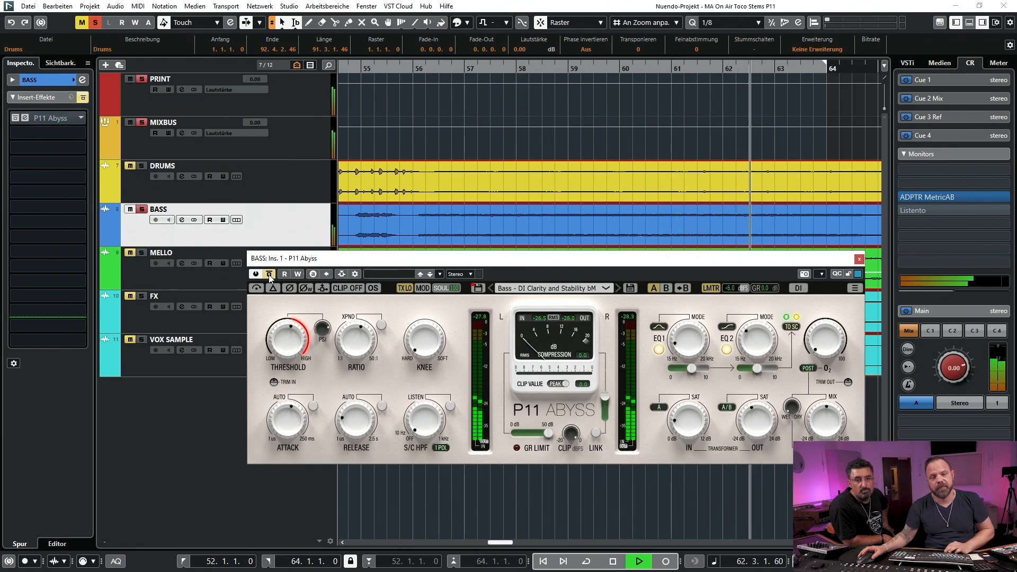
{"action": "key", "text": "space"}
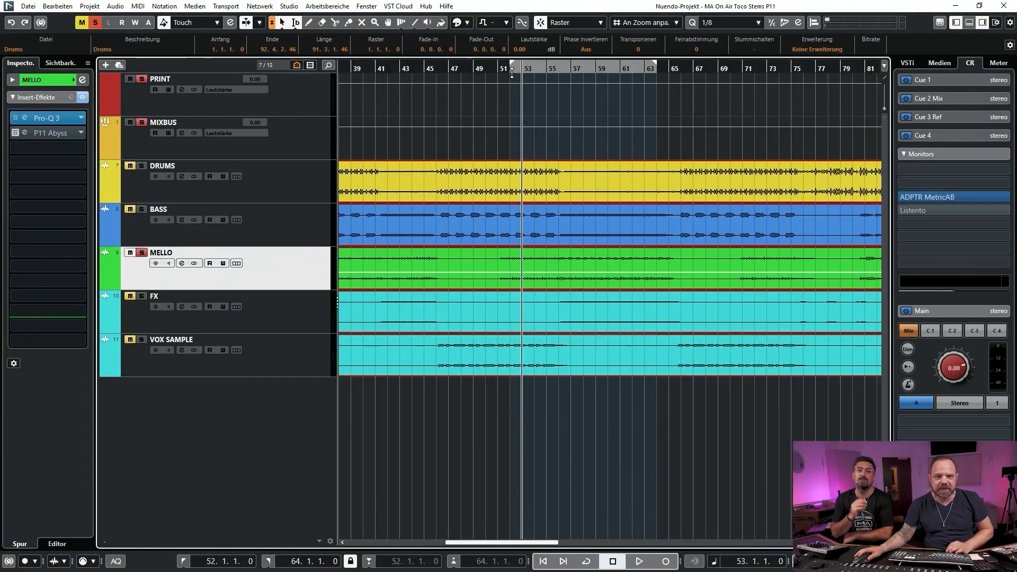
Set the start of the locator range to 51.3.1.0 and open the MELLO track's P11 Abyss insert, keeping the waveforms uncovered
{"action": "key", "text": "h"}
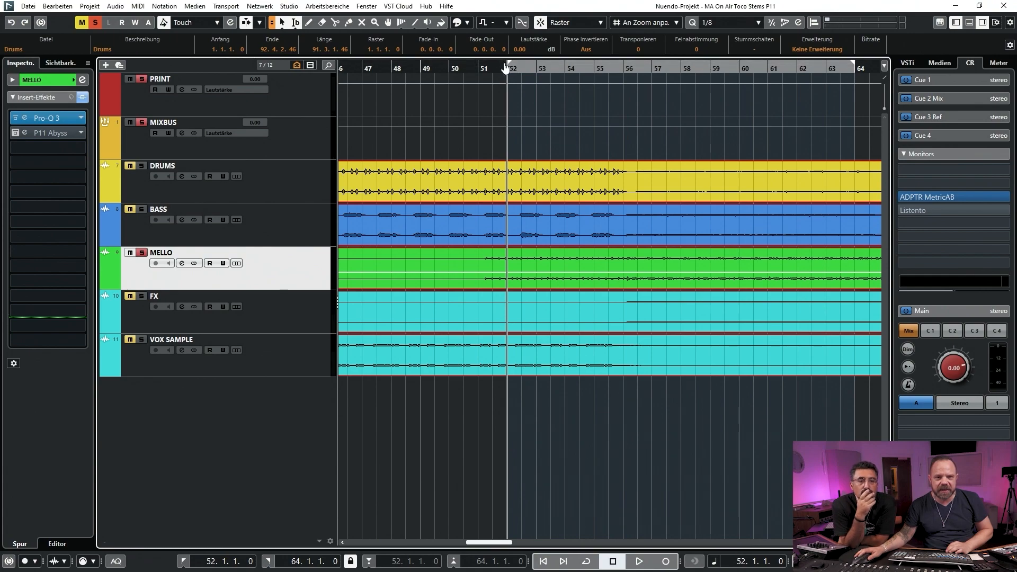
{"action": "left_click_drag", "start_coordinate": [492, 66], "coordinate": [493, 65]}
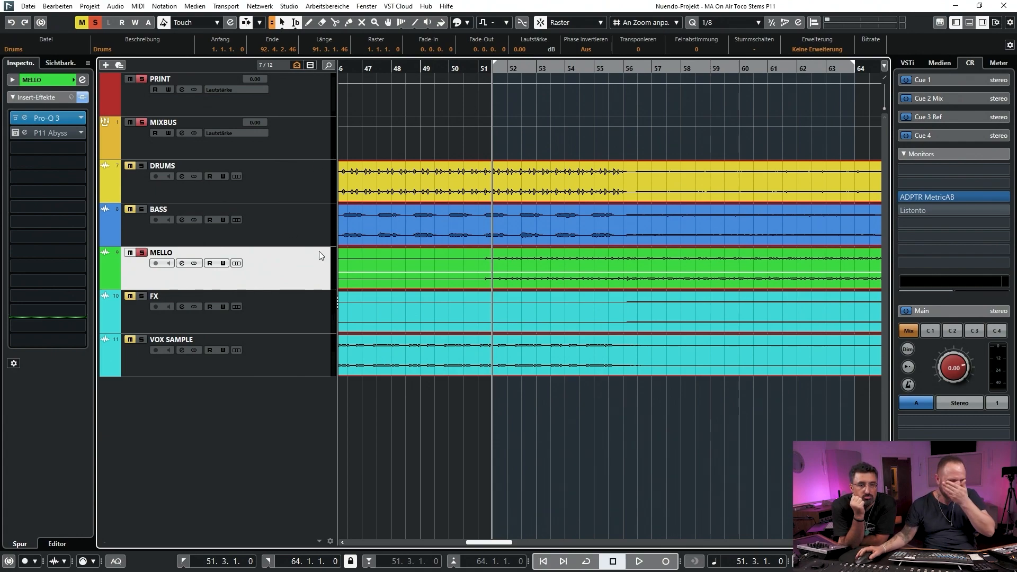
{"action": "left_click", "coordinate": [25, 132]}
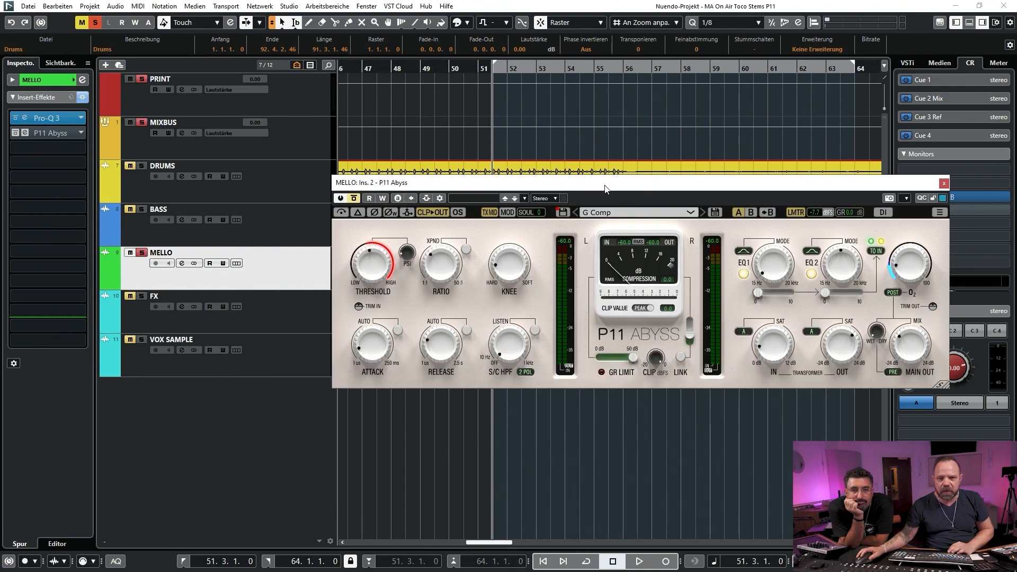
{"action": "left_click_drag", "start_coordinate": [606, 190], "coordinate": [490, 158]}
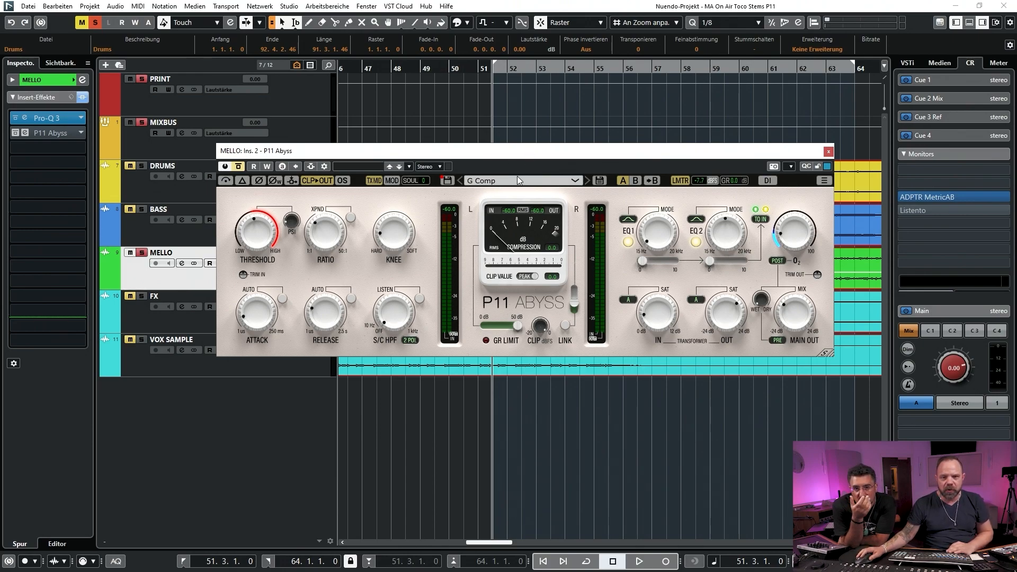
{"action": "left_click_drag", "start_coordinate": [527, 154], "coordinate": [513, 302]}
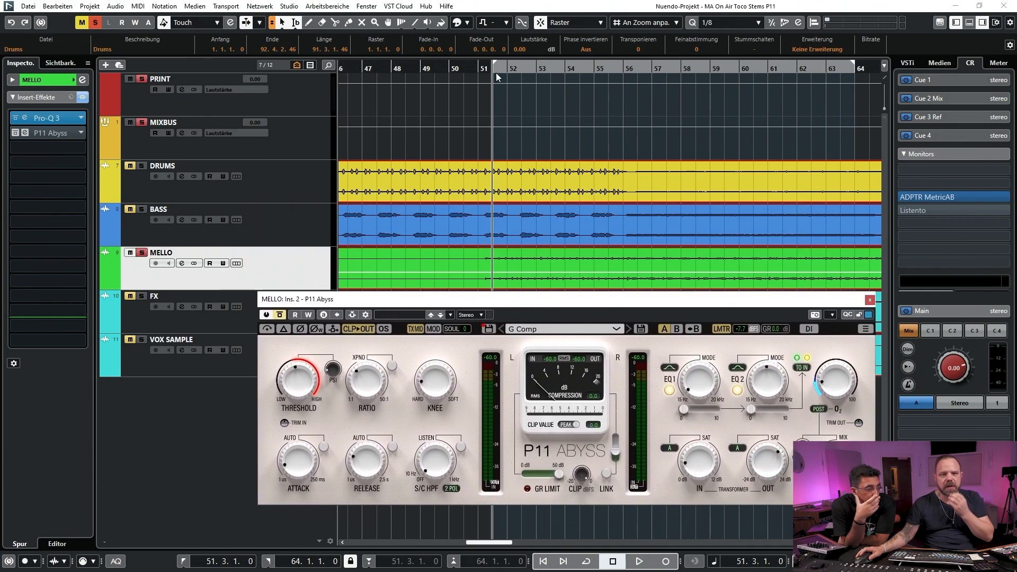
Turn on cycle playback, play the MELLO track and compare P11 Abyss active and bypassed, leaving the insert active
{"action": "left_click", "coordinate": [586, 563]}
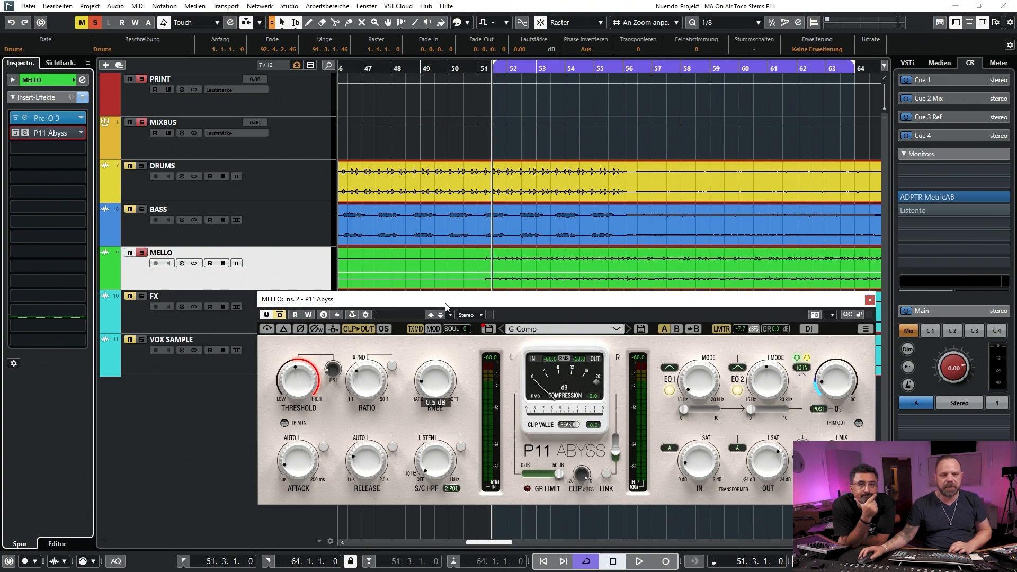
{"action": "left_click_drag", "start_coordinate": [445, 305], "coordinate": [425, 221]}
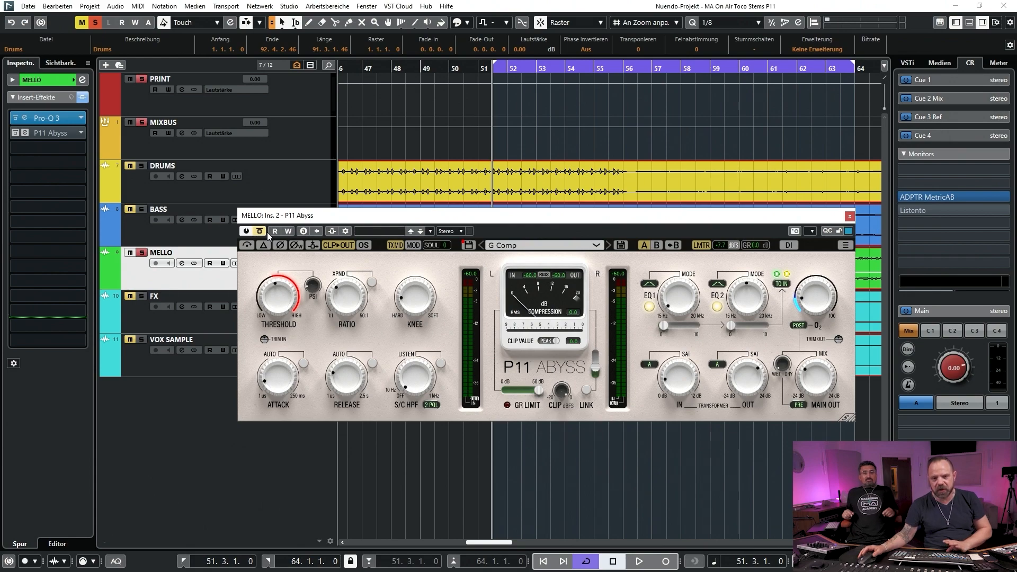
{"action": "key", "text": "space"}
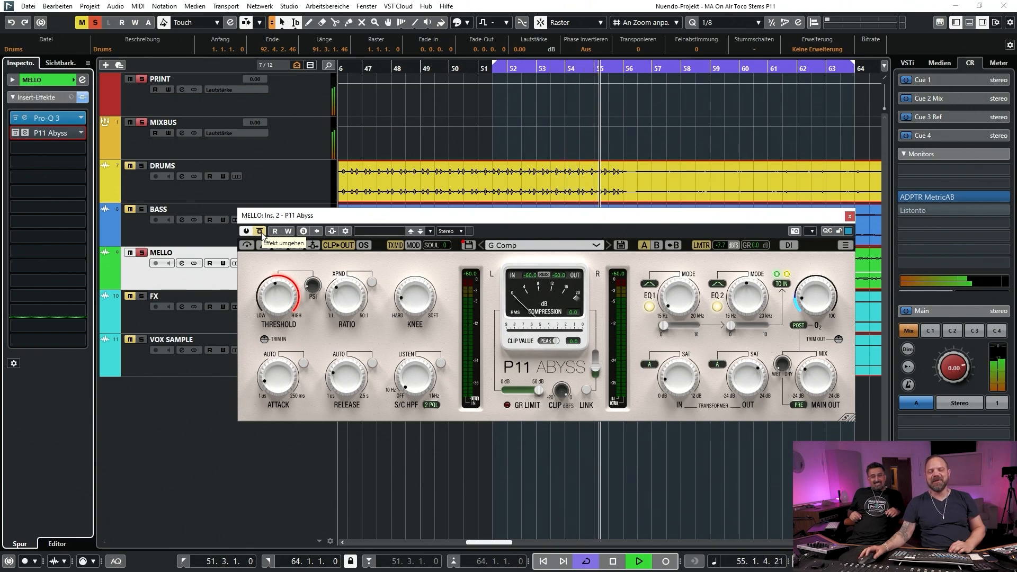
{"action": "left_click", "coordinate": [261, 232]}
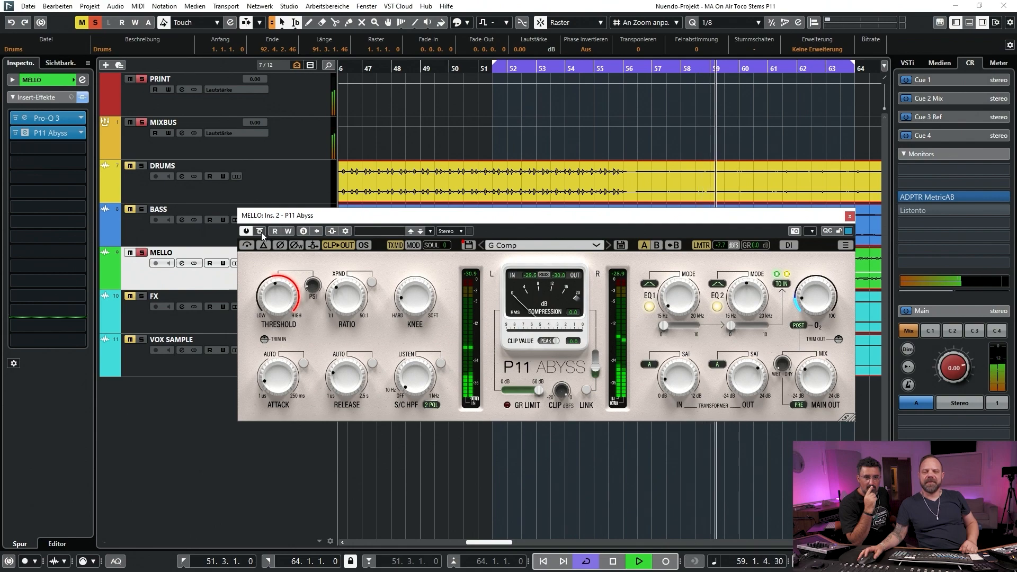
{"action": "left_click", "coordinate": [262, 232]}
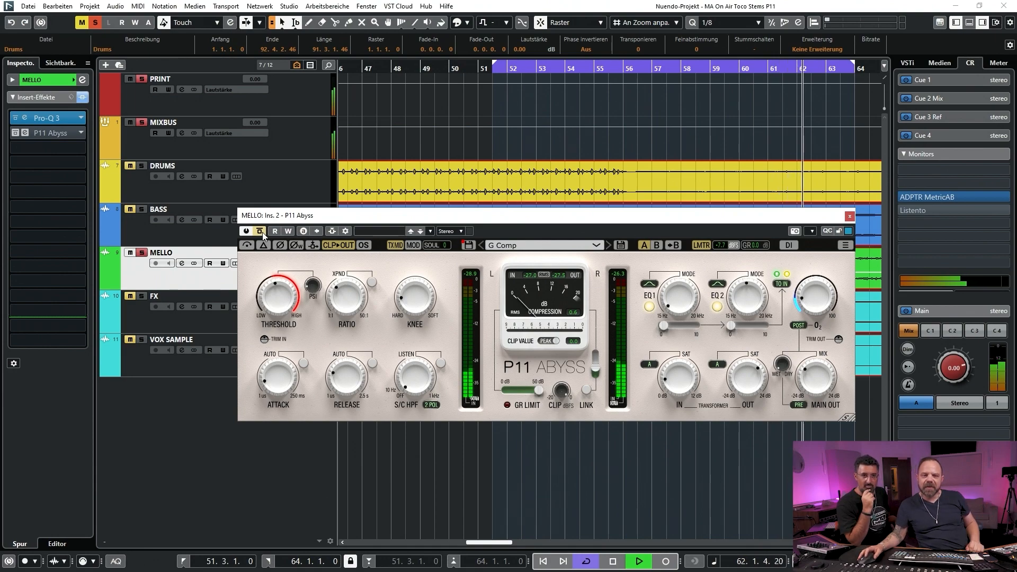
{"action": "left_click", "coordinate": [262, 232]}
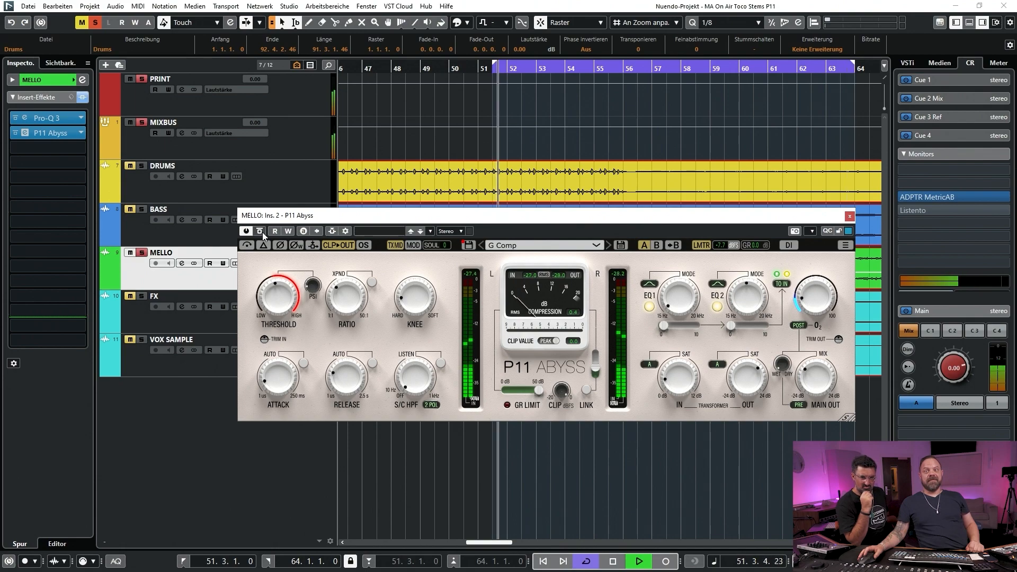
Shorten the MELLO loop by setting its start to bar 56, moving the plug-in window out of the way as needed
{"action": "left_click_drag", "start_coordinate": [647, 218], "coordinate": [566, 270]}
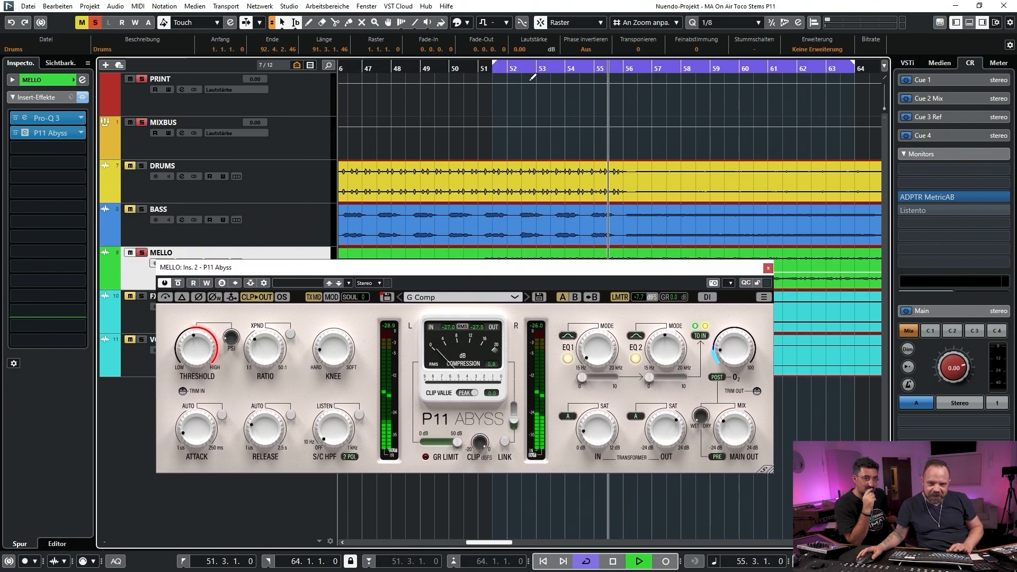
{"action": "left_click_drag", "start_coordinate": [496, 64], "coordinate": [628, 73]}
{"action": "left_click_drag", "start_coordinate": [418, 271], "coordinate": [441, 154]}
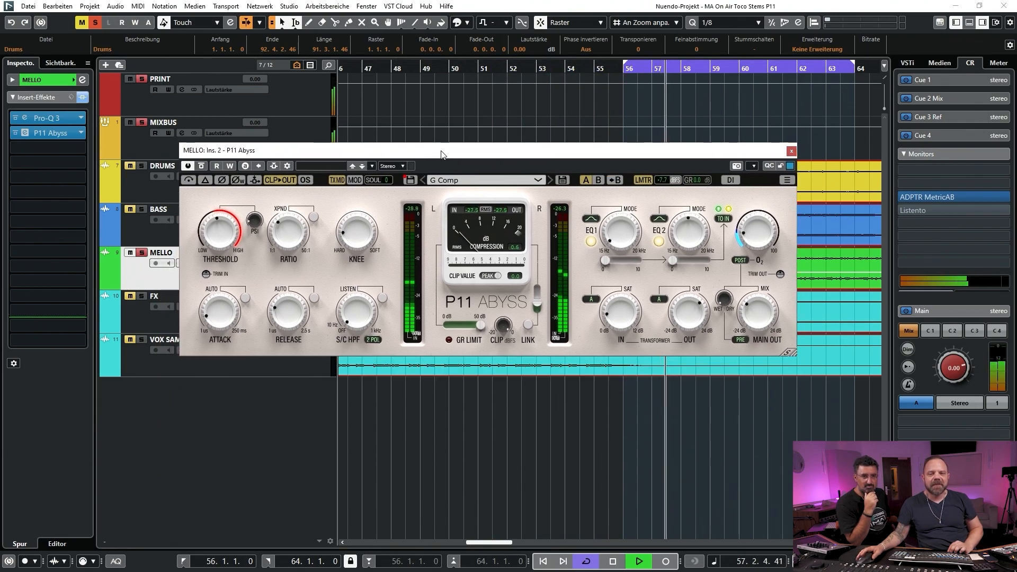
Bypass and reactivate P11 Abyss on the looping MELLO track, stop playback, and move the plug-in window below the upper tracks
{"action": "left_click", "coordinate": [202, 166]}
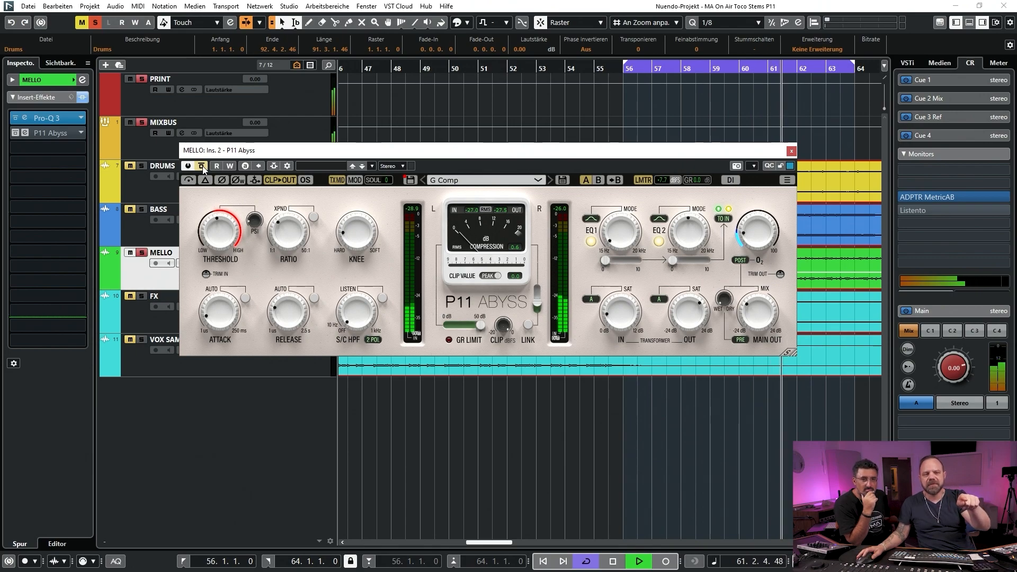
{"action": "left_click", "coordinate": [202, 167]}
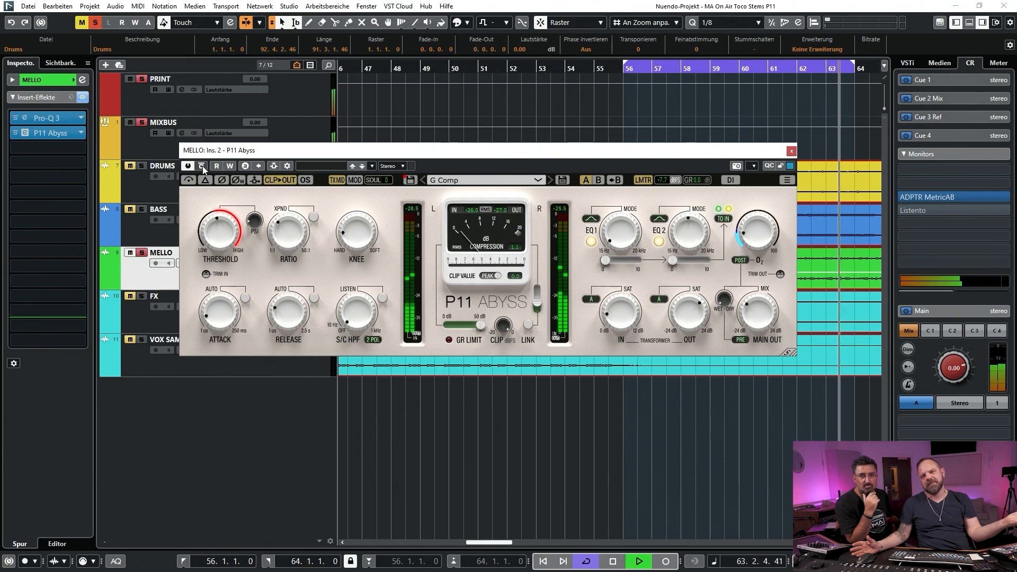
{"action": "key", "text": "space"}
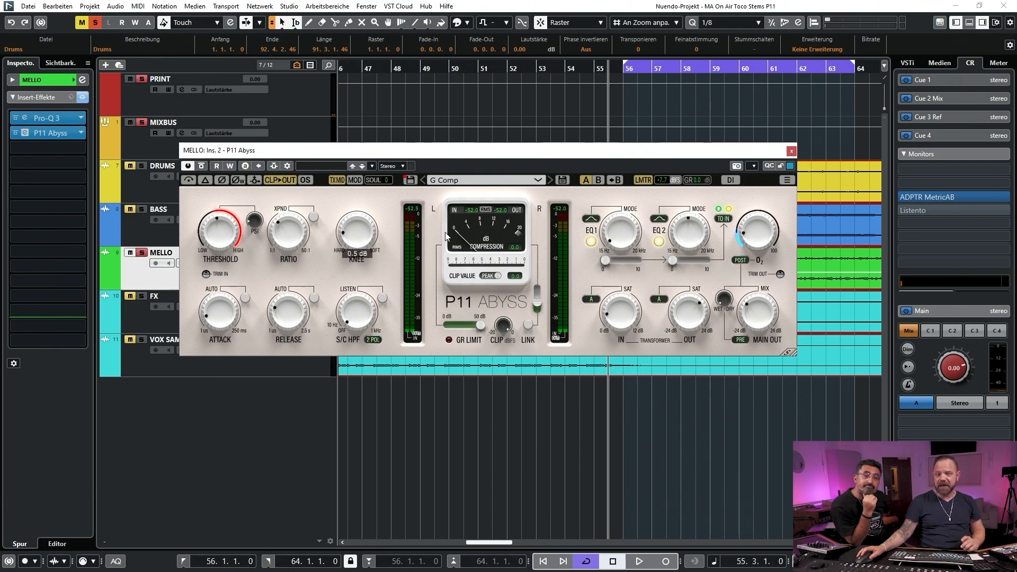
{"action": "left_click_drag", "start_coordinate": [567, 158], "coordinate": [603, 279]}
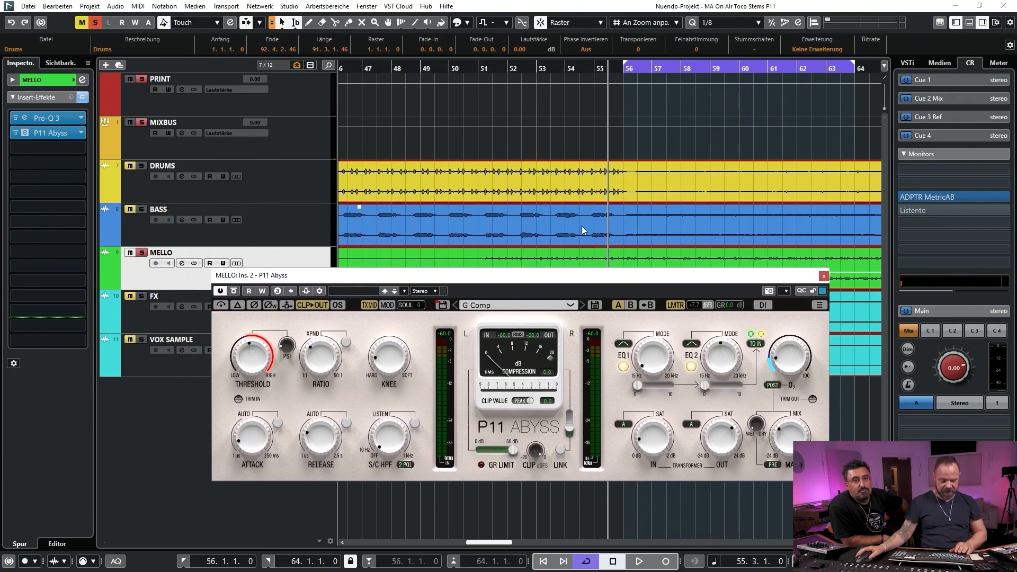
Bypass P11 Abyss on the MELLO track and set the loop range from bar 81 to bar 89
{"action": "key", "text": "g"}
{"action": "key", "text": "g"}
{"action": "key", "text": "g"}
{"action": "key", "text": "g"}
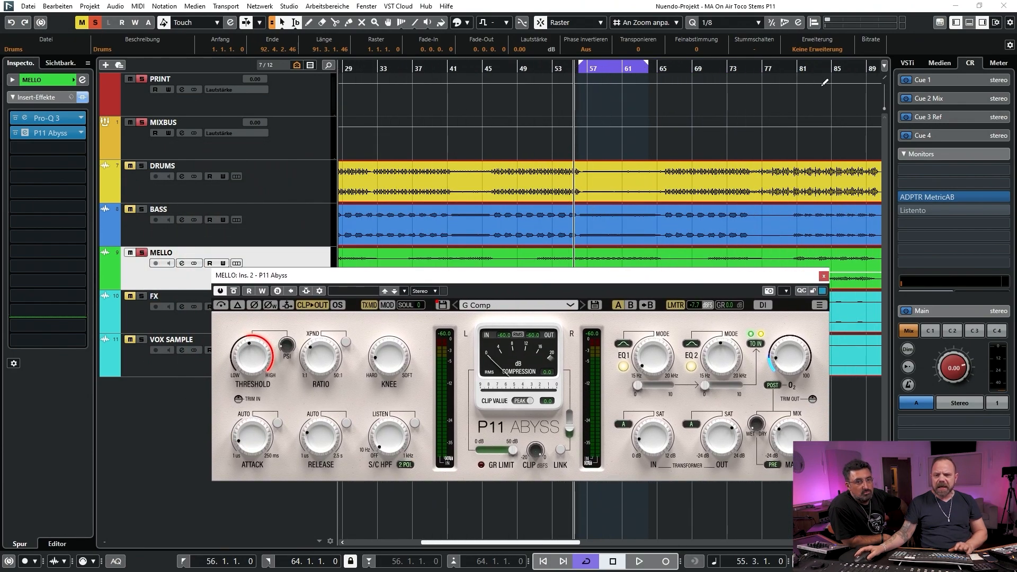
{"action": "left_click", "coordinate": [803, 76]}
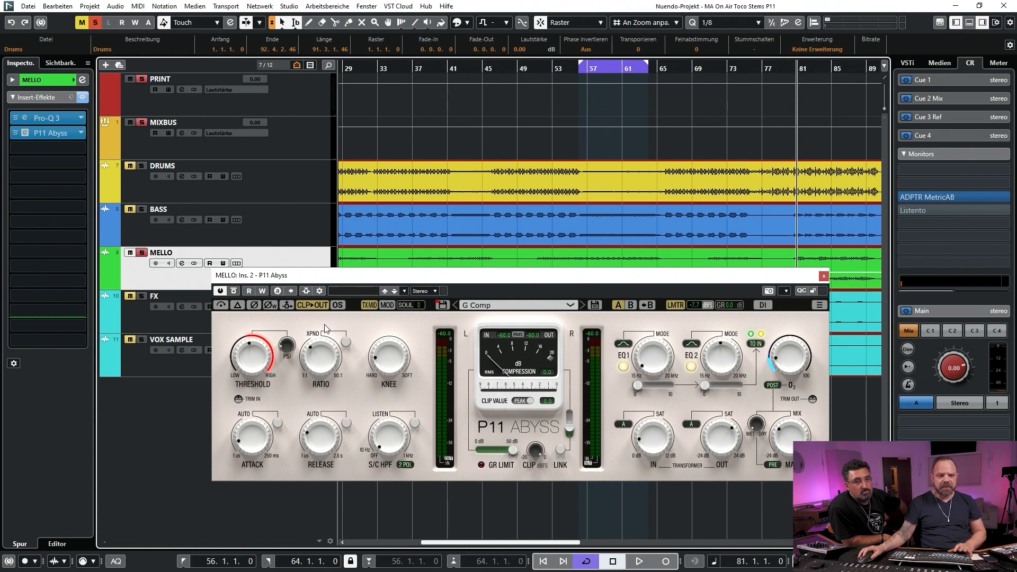
{"action": "left_click", "coordinate": [234, 291]}
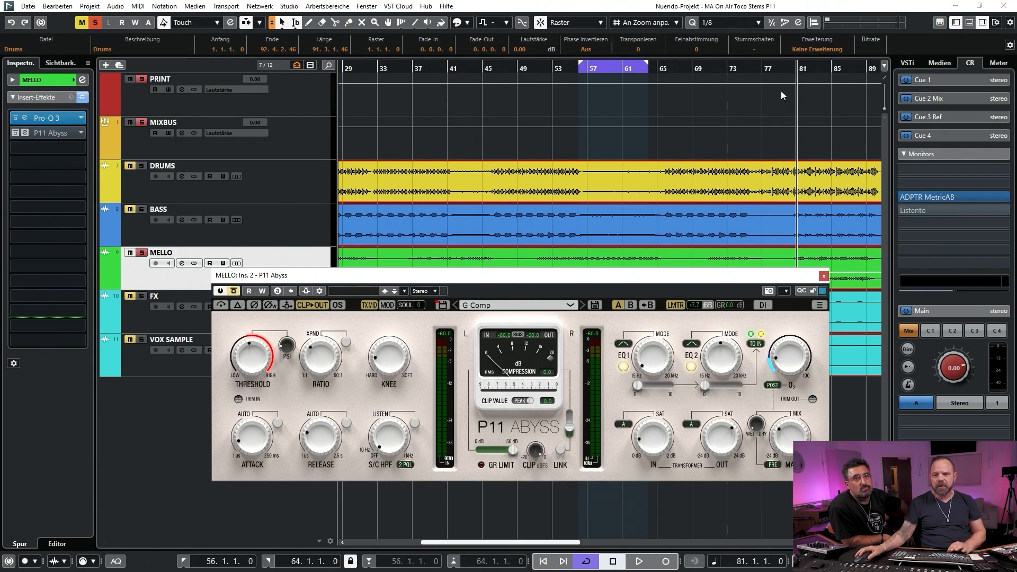
{"action": "left_click_drag", "start_coordinate": [797, 63], "coordinate": [863, 60]}
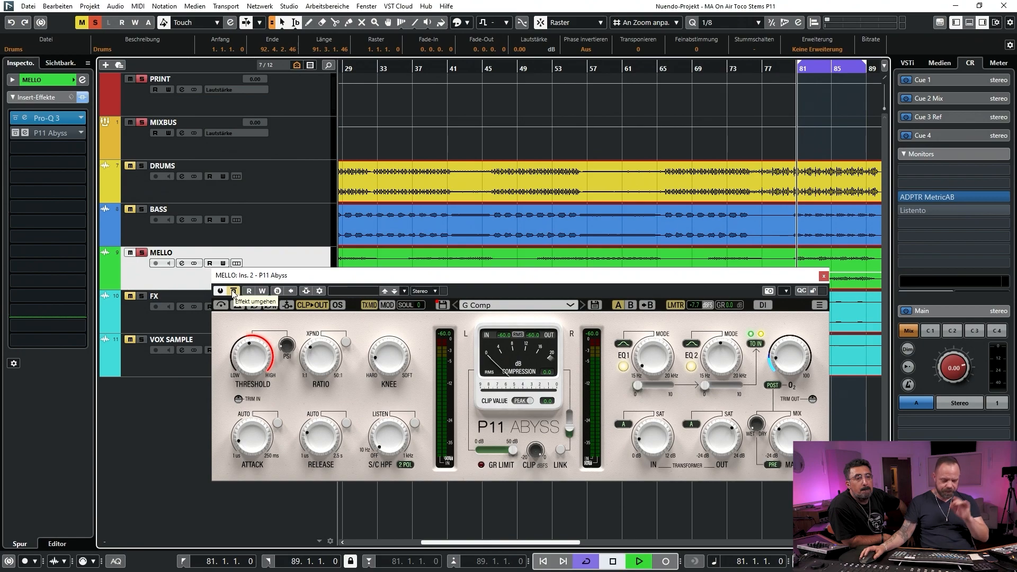
Play the MELLO loop from bar 81, switch P11 Abyss repeatedly between bypassed and active, and stop with the insert active
{"action": "key", "text": "space"}
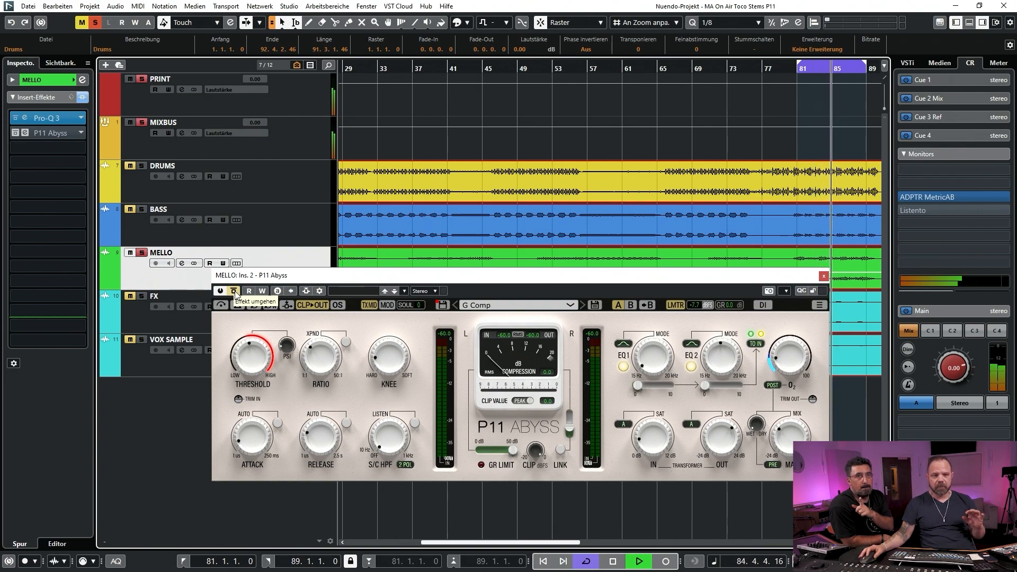
{"action": "left_click", "coordinate": [234, 291]}
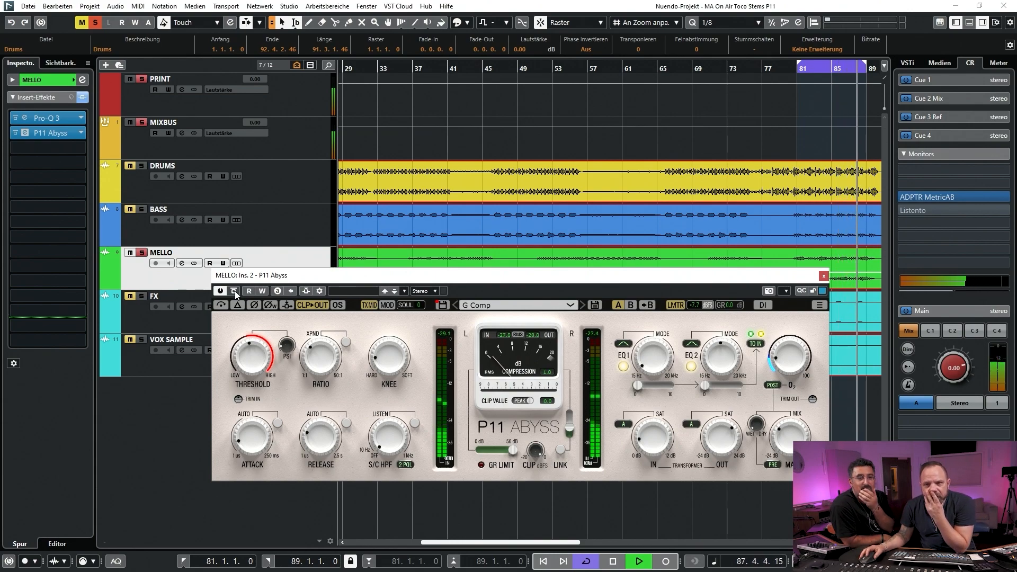
{"action": "left_click", "coordinate": [234, 291]}
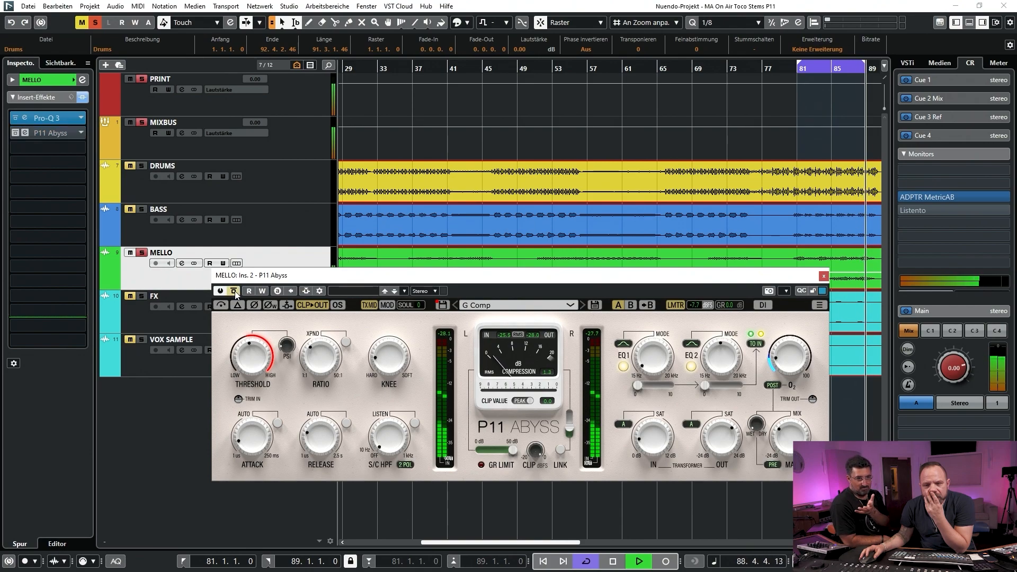
{"action": "left_click", "coordinate": [234, 291]}
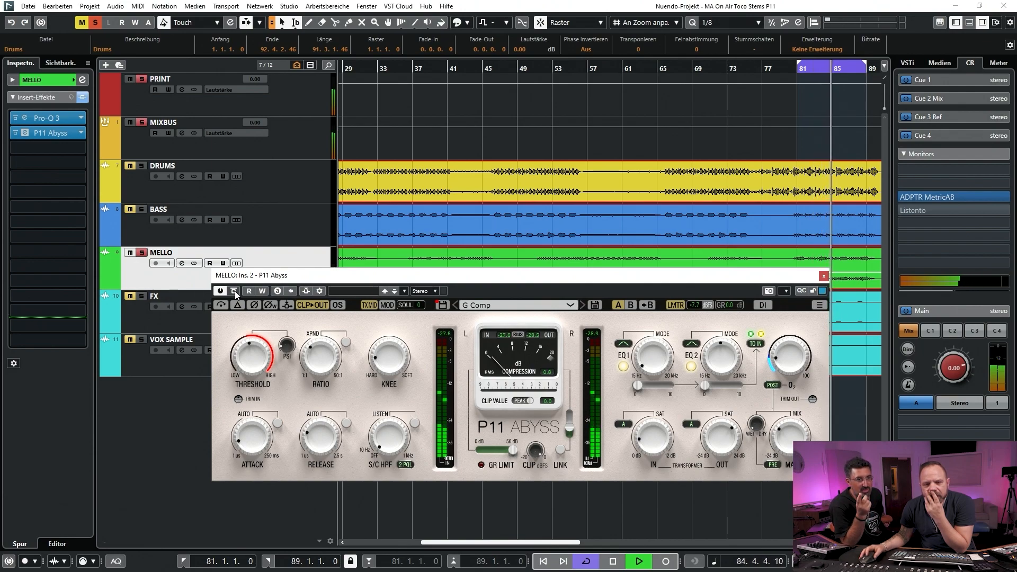
{"action": "left_click", "coordinate": [234, 291]}
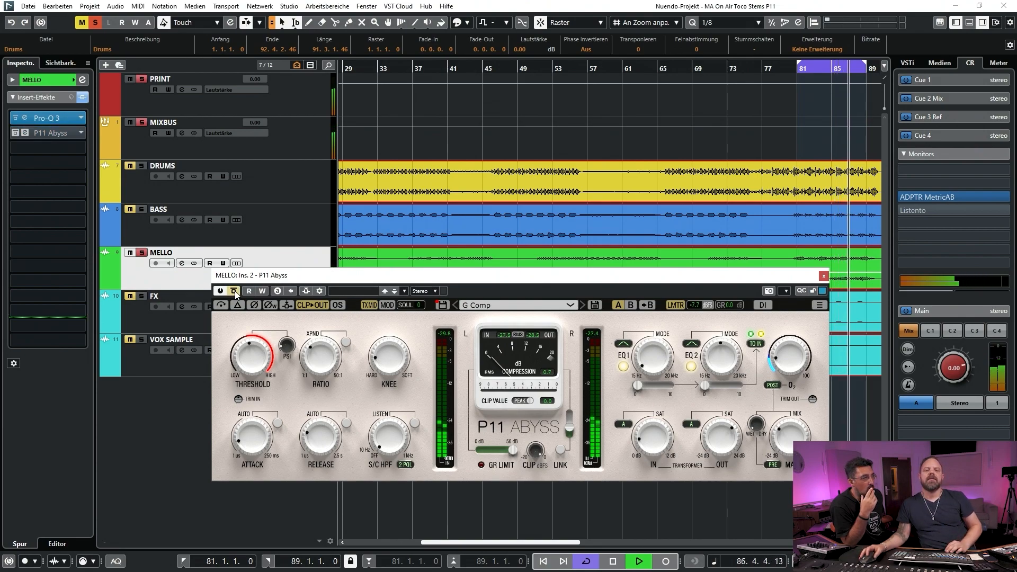
{"action": "left_click", "coordinate": [235, 291]}
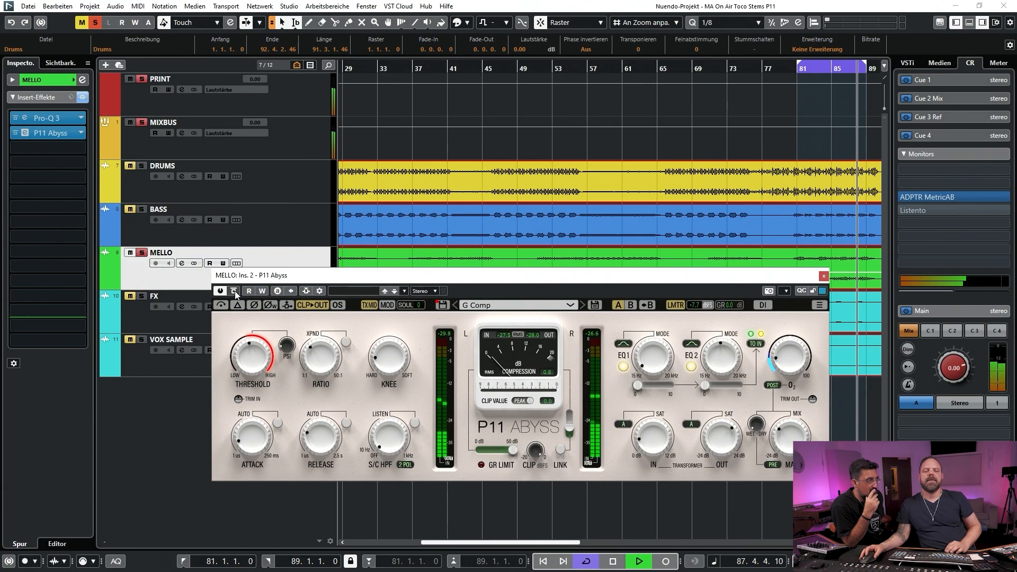
{"action": "key", "text": "space"}
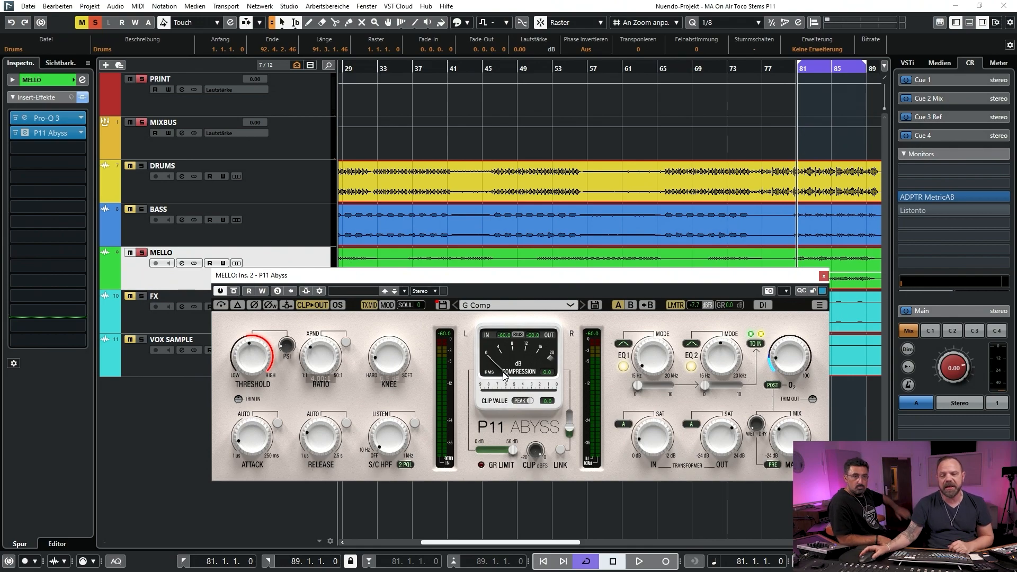
Bypass P11 Abyss again, replay the MELLO loop to compare both states, stop with the insert active and close its window
{"action": "left_click", "coordinate": [233, 292]}
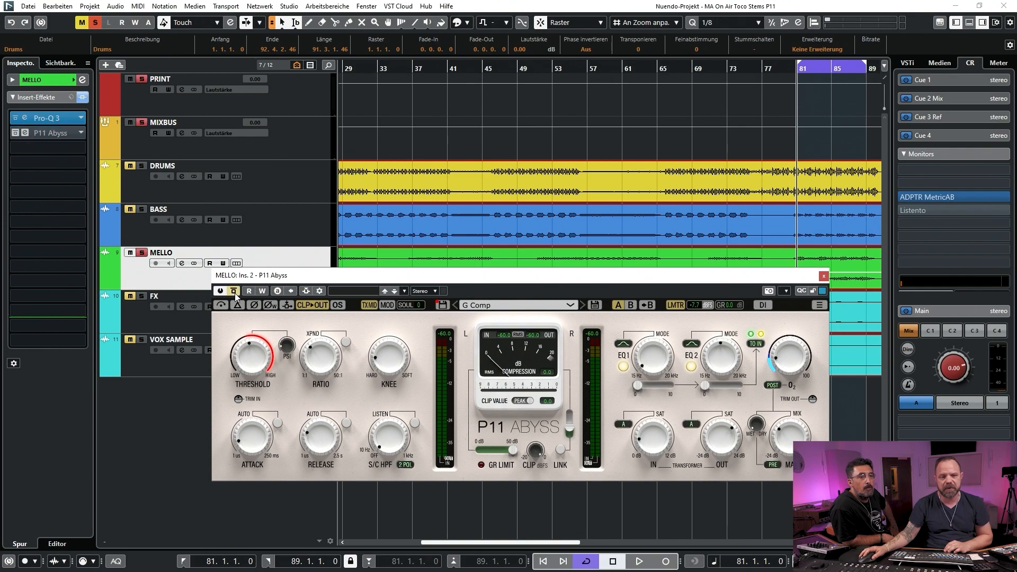
{"action": "left_click_drag", "start_coordinate": [552, 280], "coordinate": [528, 257]}
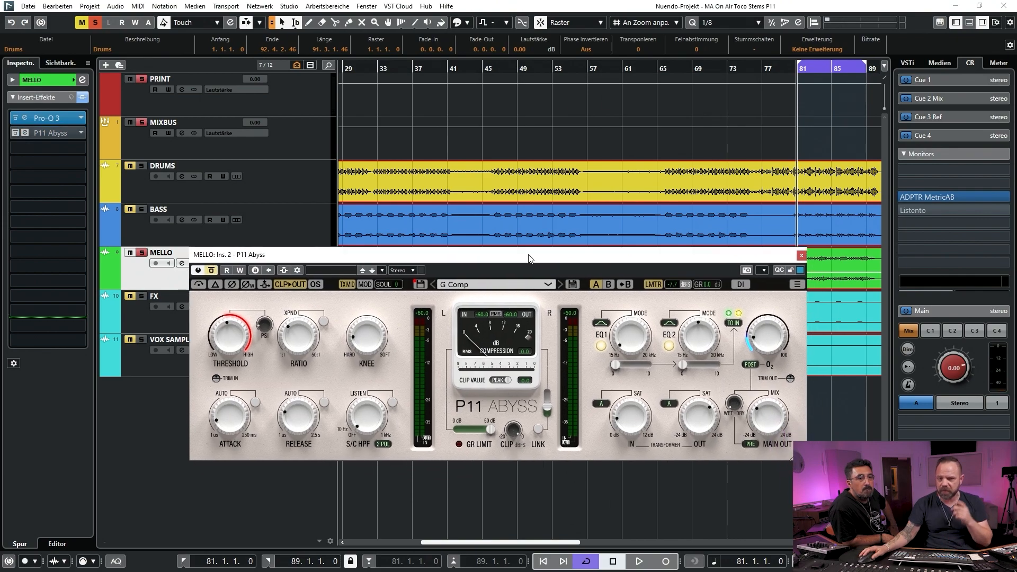
{"action": "key", "text": "space"}
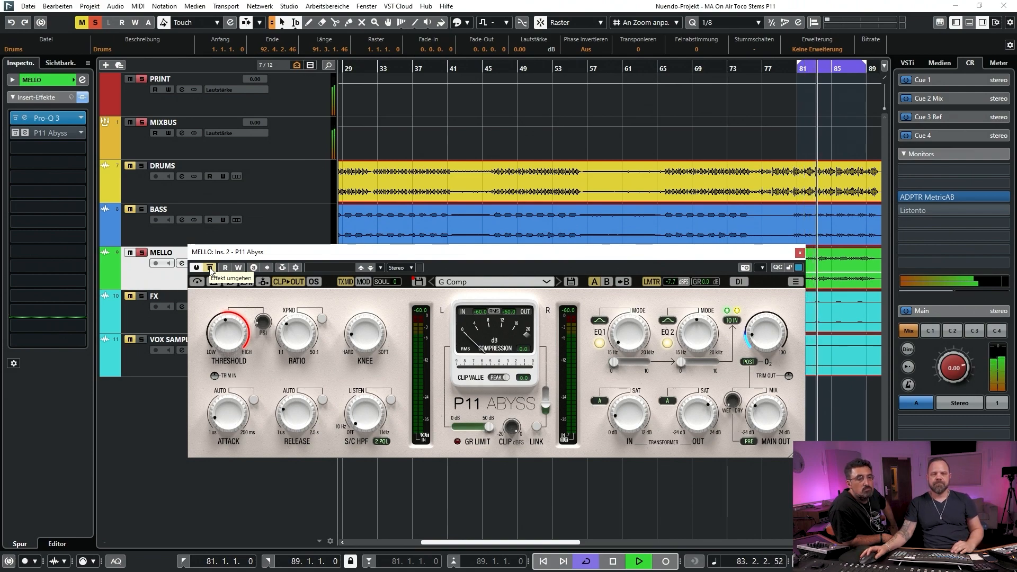
{"action": "left_click", "coordinate": [210, 268]}
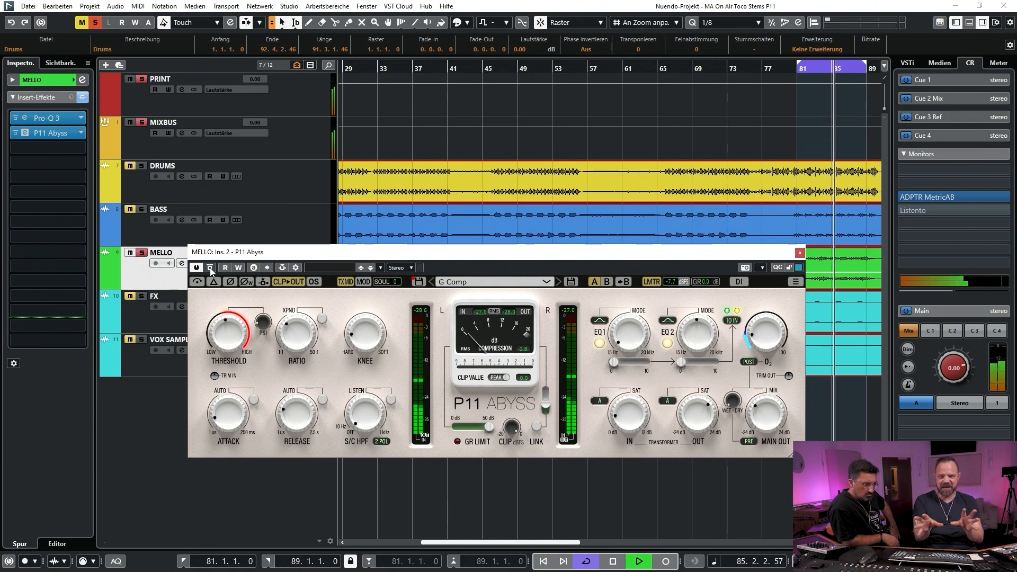
{"action": "left_click", "coordinate": [210, 269]}
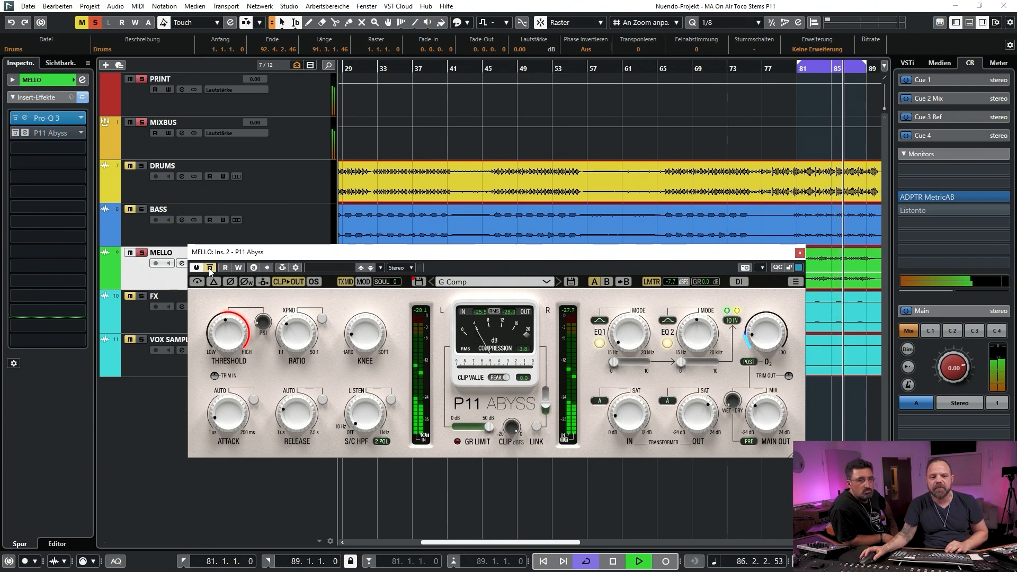
{"action": "key", "text": "space"}
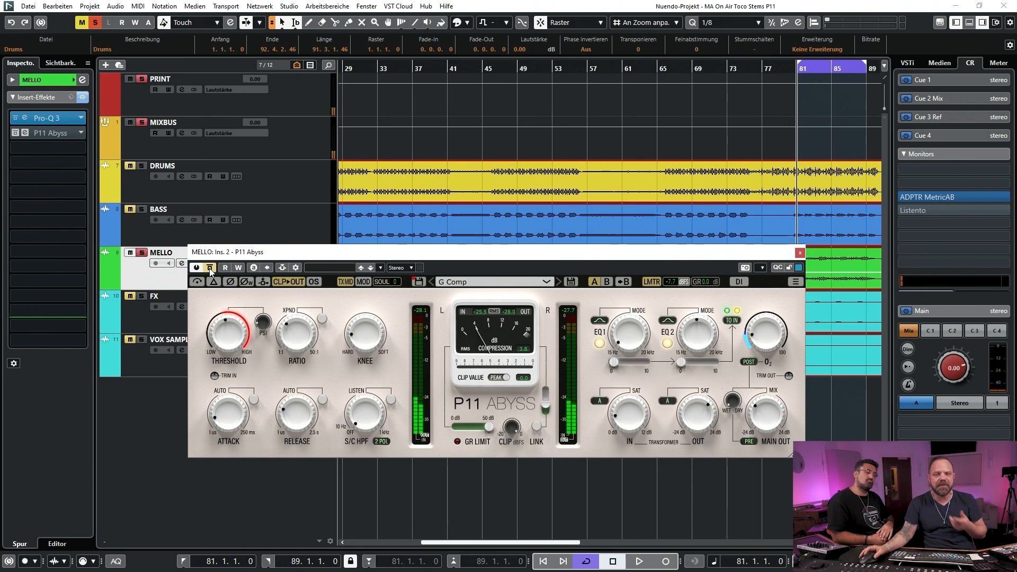
{"action": "key", "text": "space"}
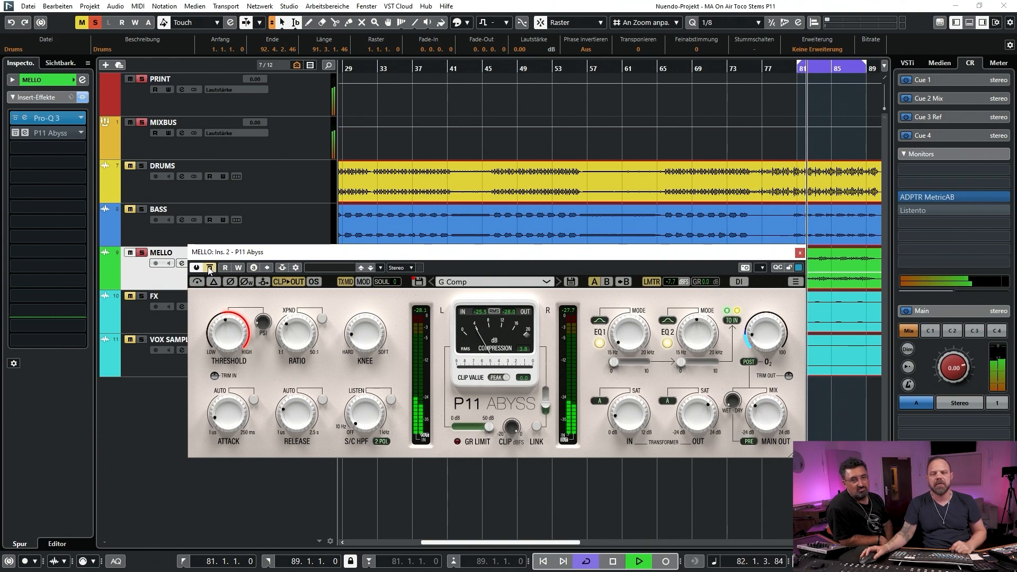
{"action": "left_click", "coordinate": [210, 269]}
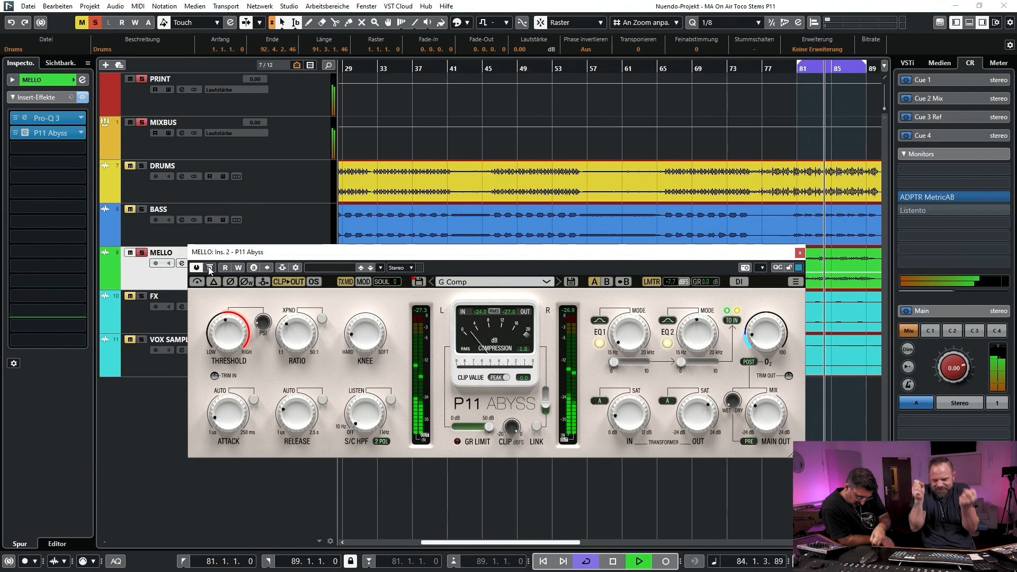
{"action": "key", "text": "space"}
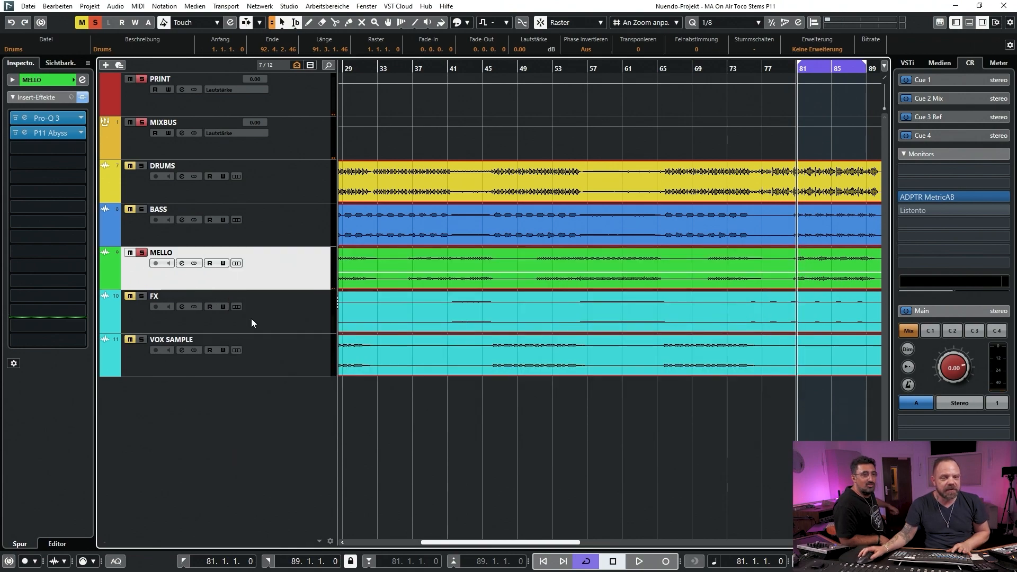
Select the FX track, open its P11 Abyss insert and move the plug-in window below the FX waveform
{"action": "left_click", "coordinate": [252, 319]}
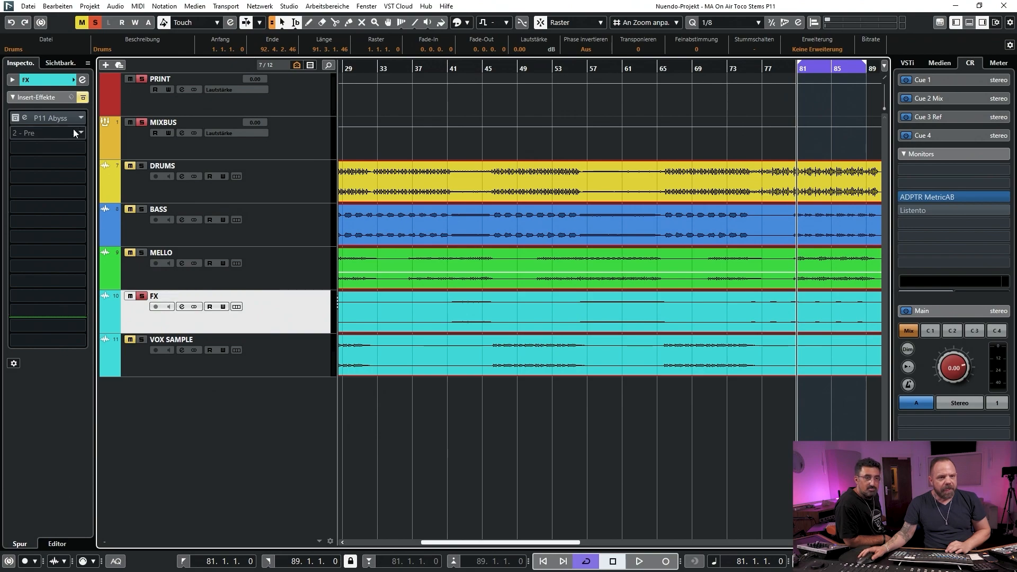
{"action": "left_click", "coordinate": [32, 119]}
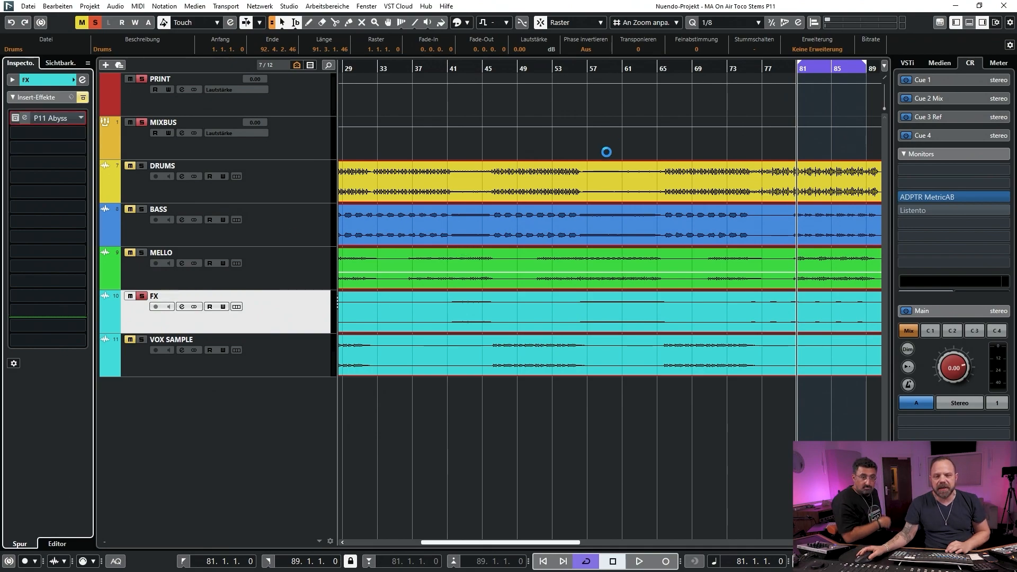
{"action": "left_click_drag", "start_coordinate": [644, 137], "coordinate": [478, 191]}
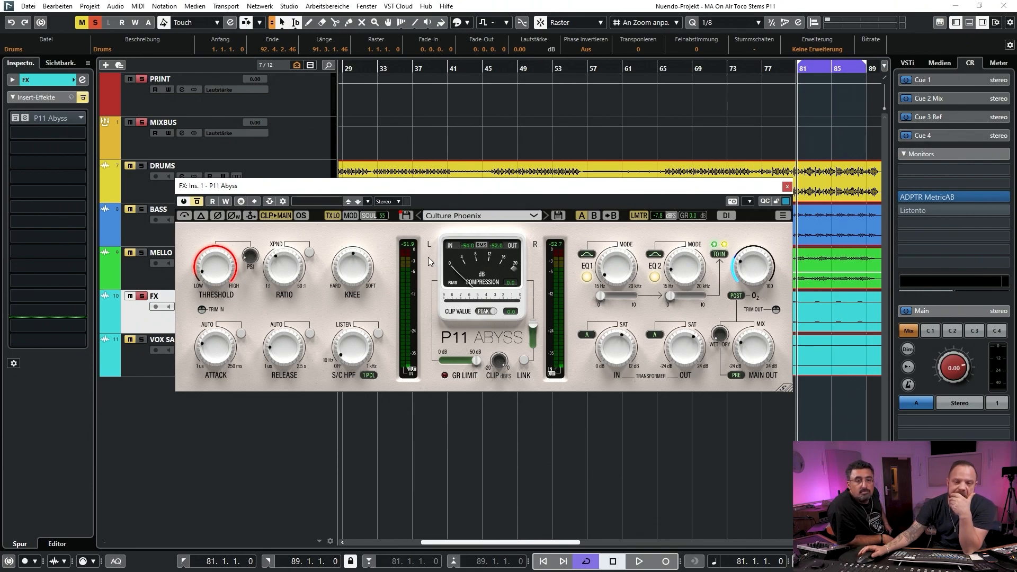
{"action": "left_click_drag", "start_coordinate": [447, 189], "coordinate": [451, 363]}
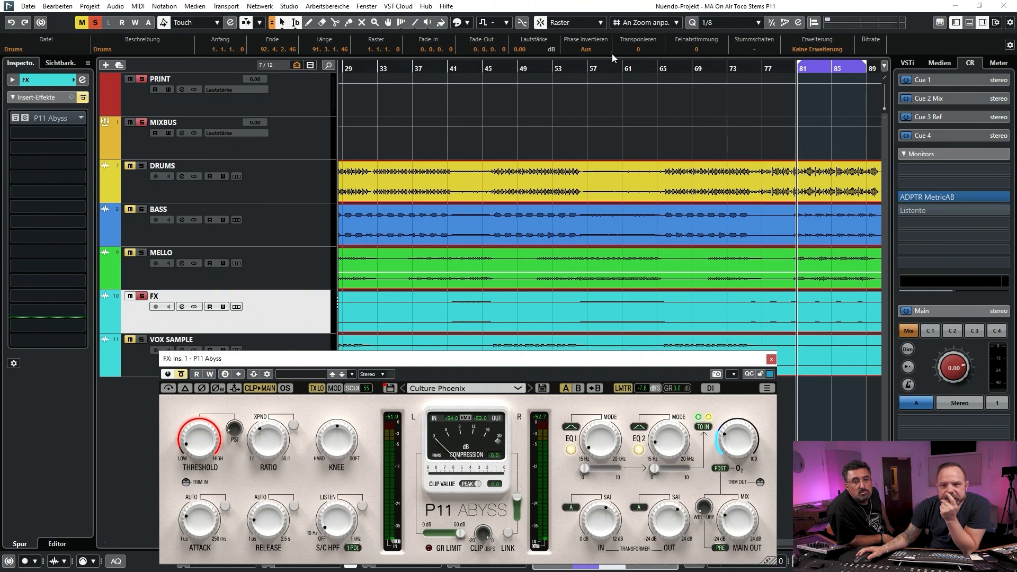
Set the loop range for the FX track from bar 57 to bar 66 and reposition the plug-in window over the middle tracks
{"action": "left_click_drag", "start_coordinate": [590, 67], "coordinate": [649, 70]}
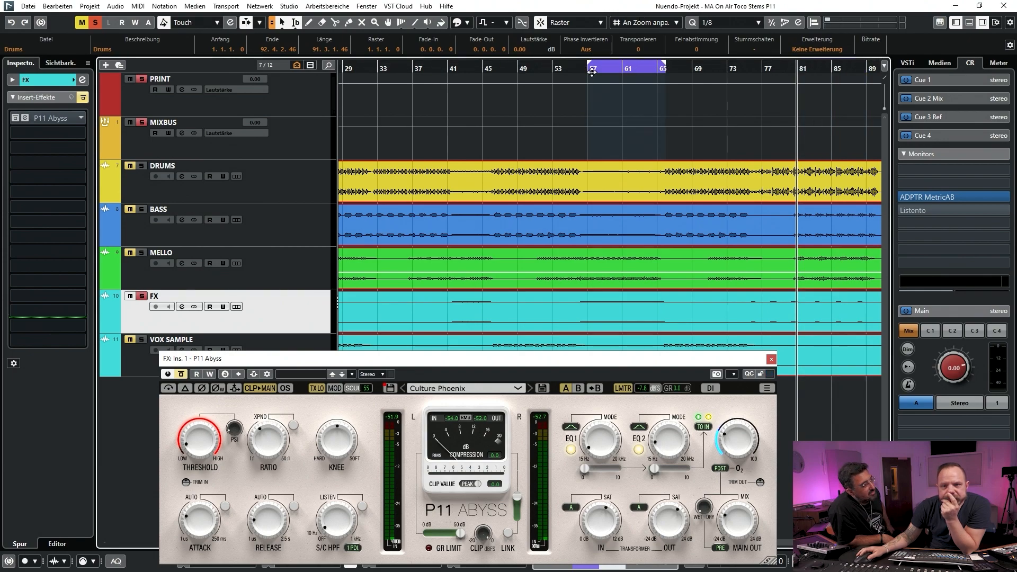
{"action": "left_click_drag", "start_coordinate": [593, 72], "coordinate": [592, 69]}
{"action": "left_click_drag", "start_coordinate": [590, 369], "coordinate": [539, 190]}
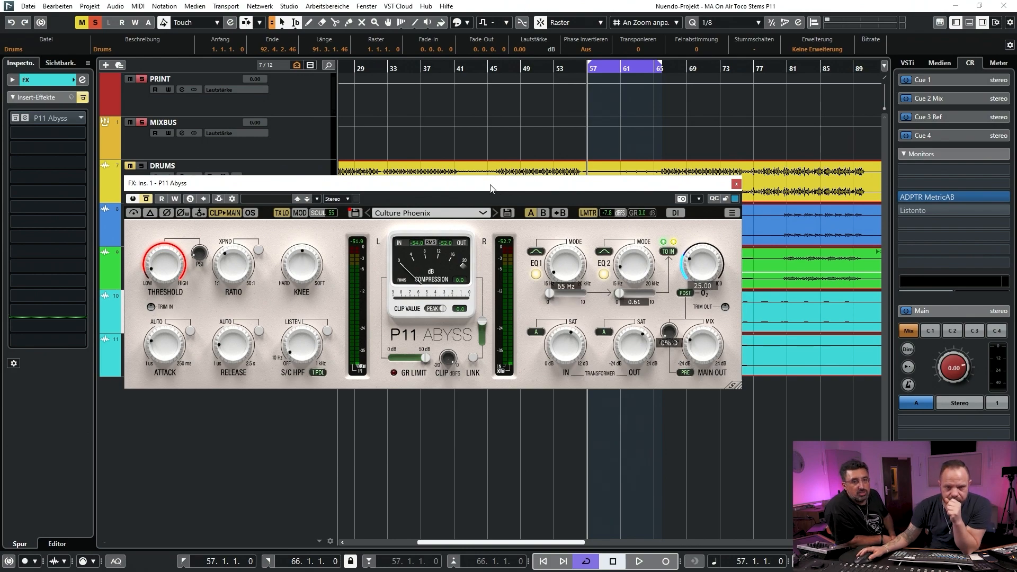
{"action": "left_click_drag", "start_coordinate": [491, 188], "coordinate": [580, 275]}
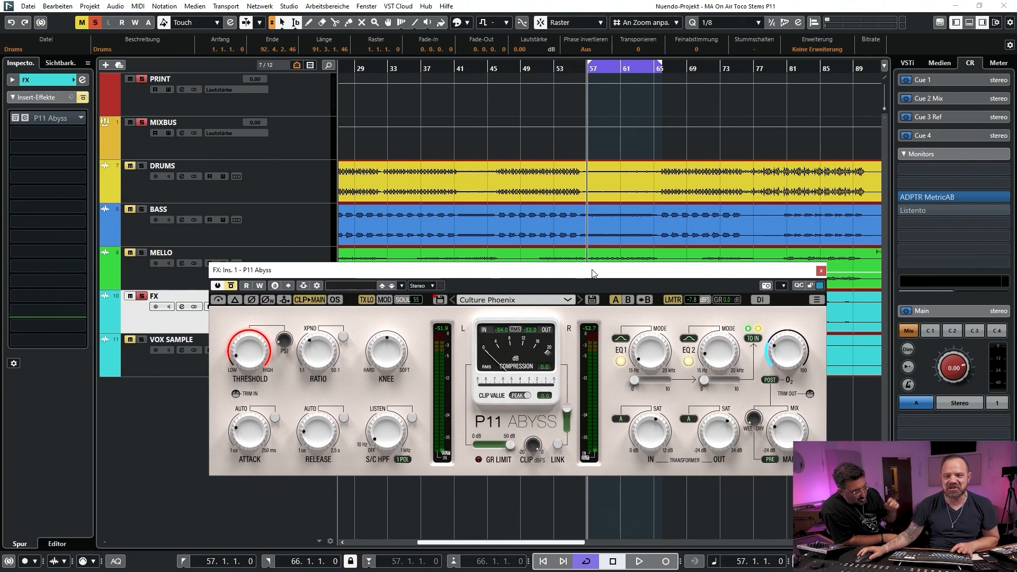
{"action": "left_click_drag", "start_coordinate": [592, 270], "coordinate": [569, 209]}
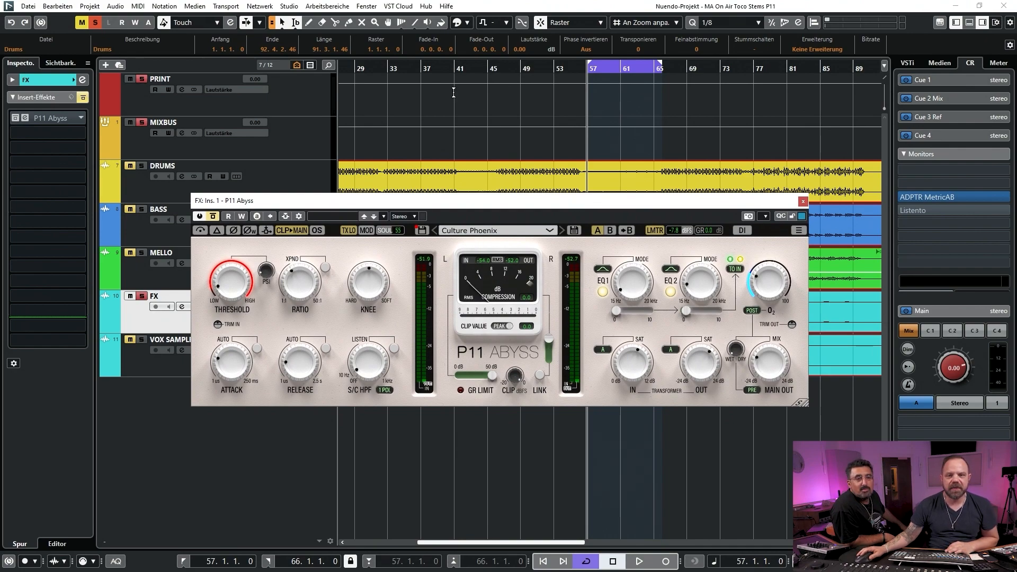
{"action": "left_click_drag", "start_coordinate": [606, 207], "coordinate": [584, 377]}
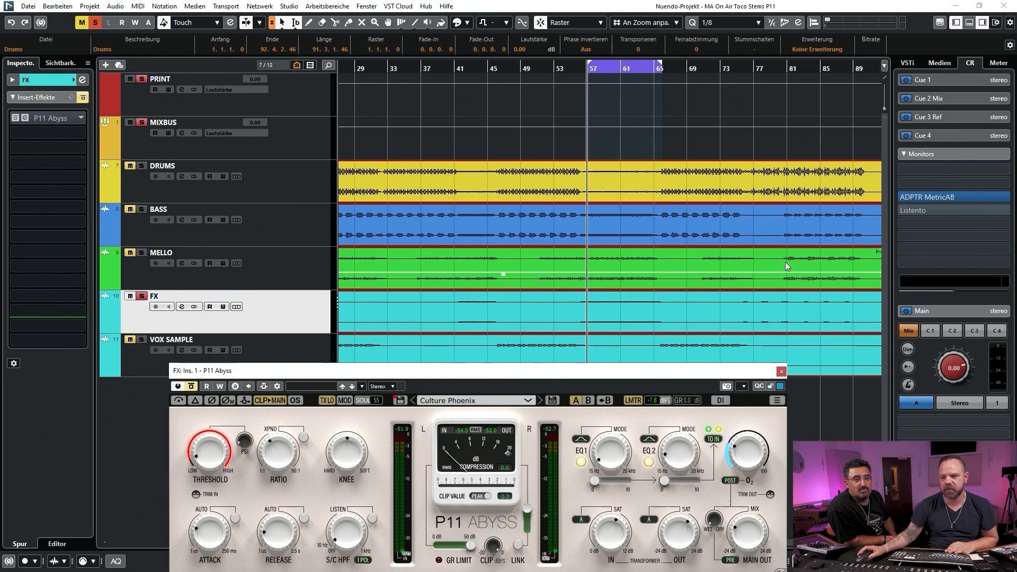
{"action": "left_click_drag", "start_coordinate": [551, 374], "coordinate": [510, 195]}
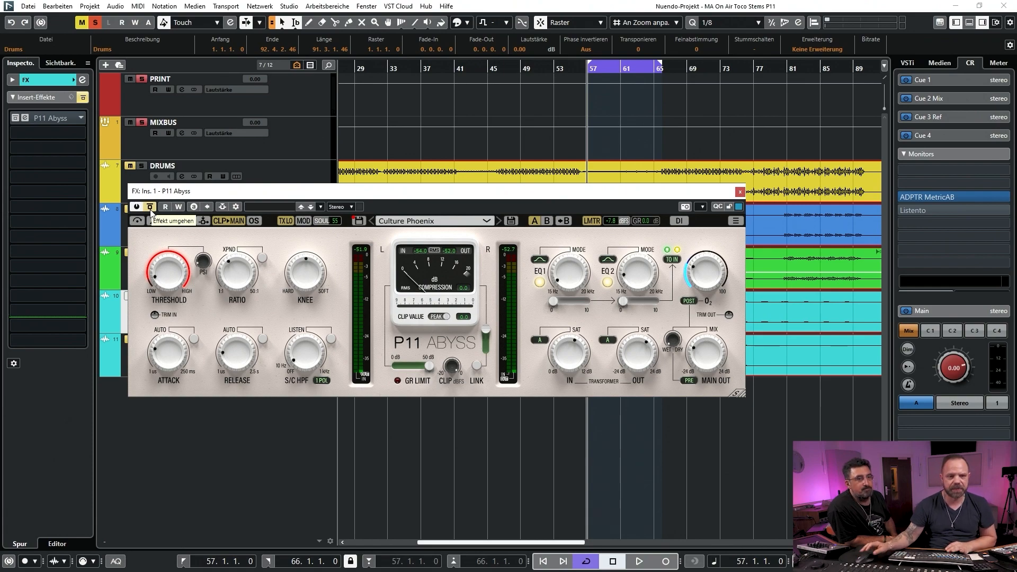
Play the FX loop from bar 57, switch P11 Abyss repeatedly between bypassed and active, stop with the insert active and close its window
{"action": "key", "text": "space"}
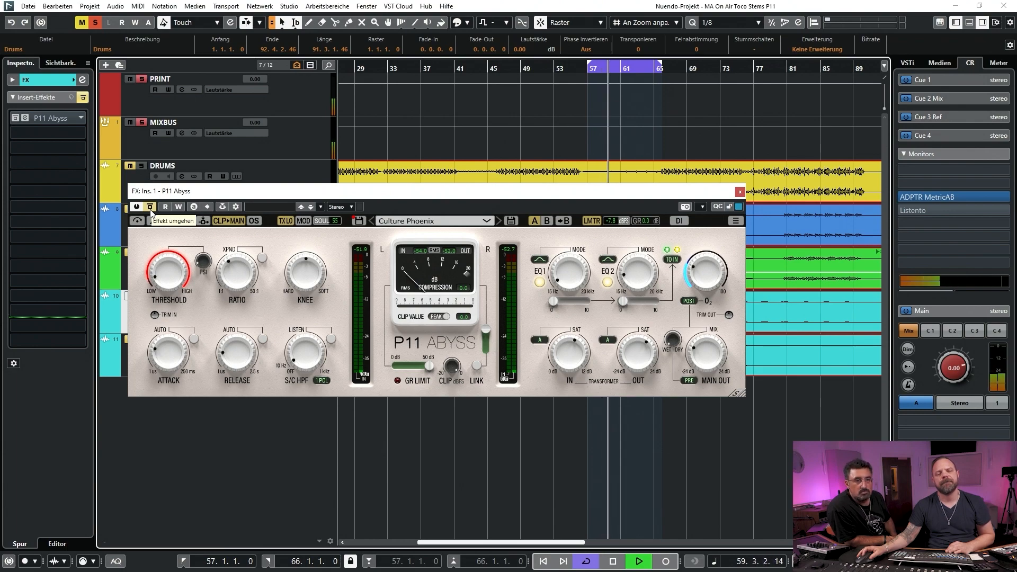
{"action": "left_click", "coordinate": [151, 208]}
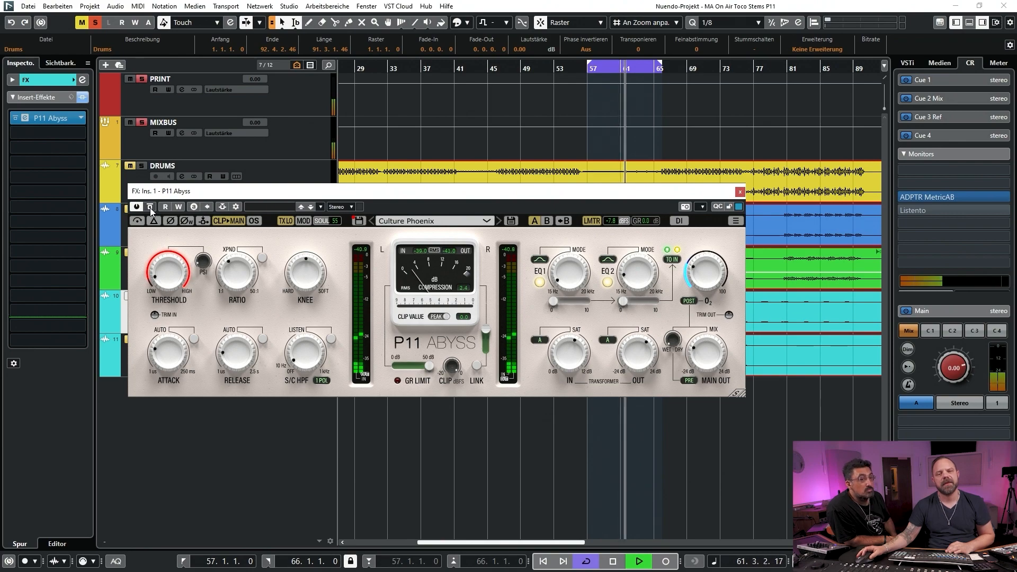
{"action": "left_click", "coordinate": [151, 208]}
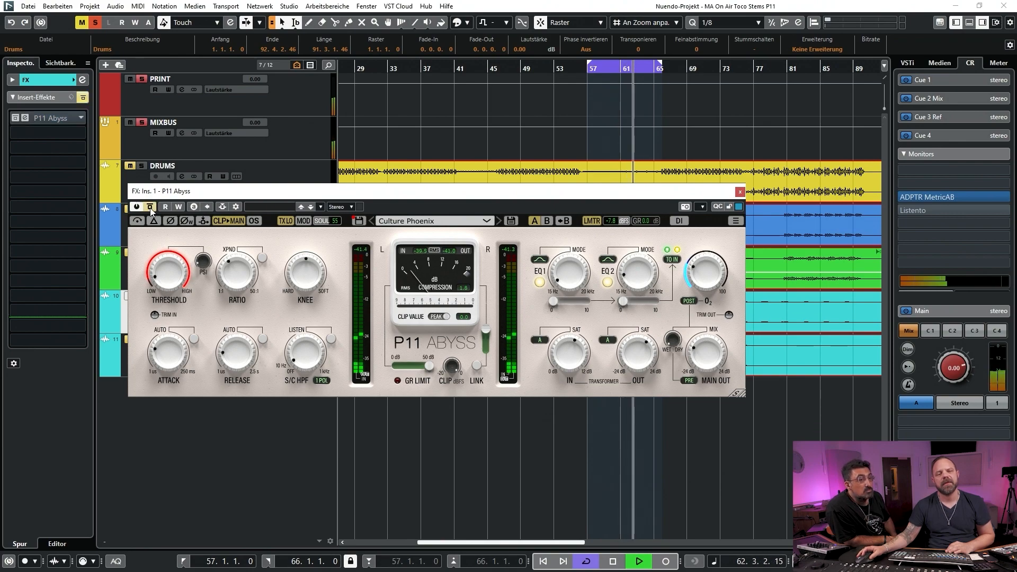
{"action": "left_click", "coordinate": [151, 208]}
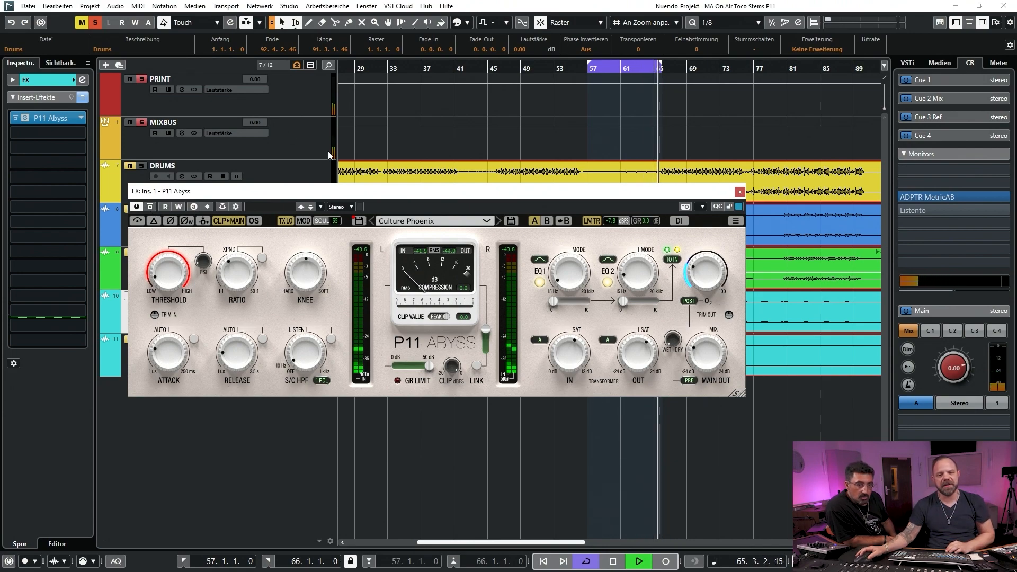
{"action": "left_click", "coordinate": [151, 207]}
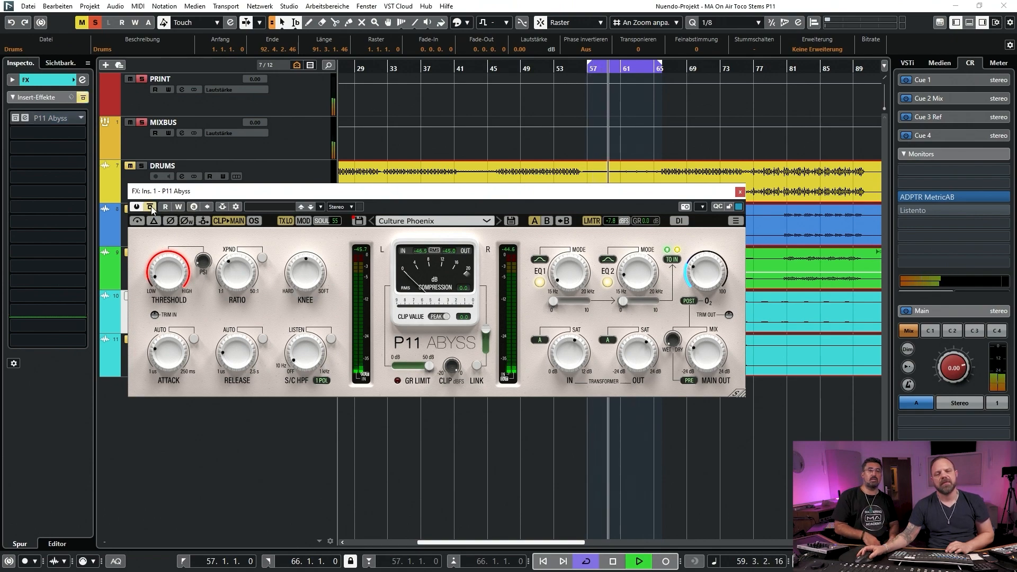
{"action": "left_click", "coordinate": [151, 206]}
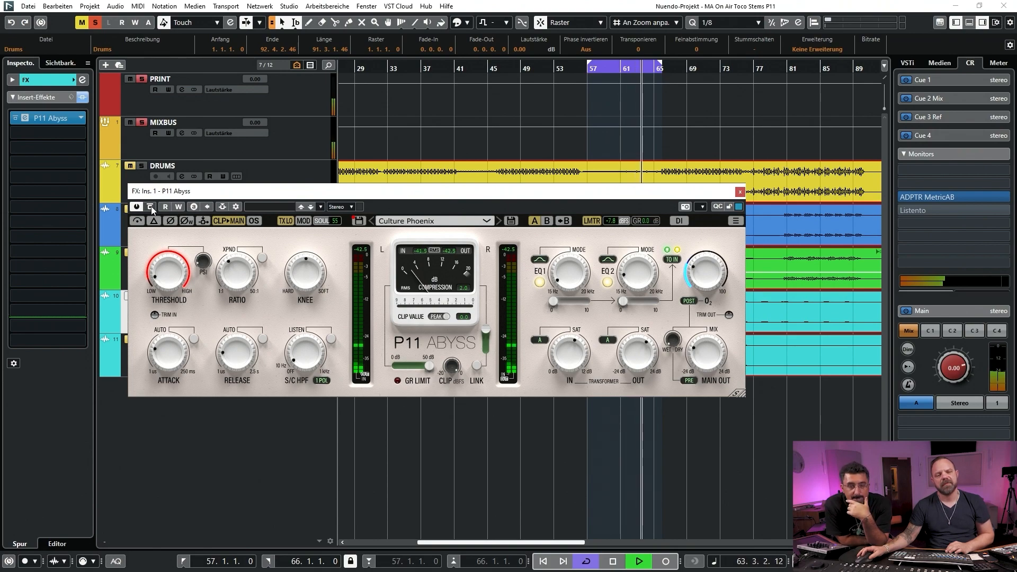
{"action": "left_click", "coordinate": [151, 206]}
{"action": "left_click", "coordinate": [151, 206]}
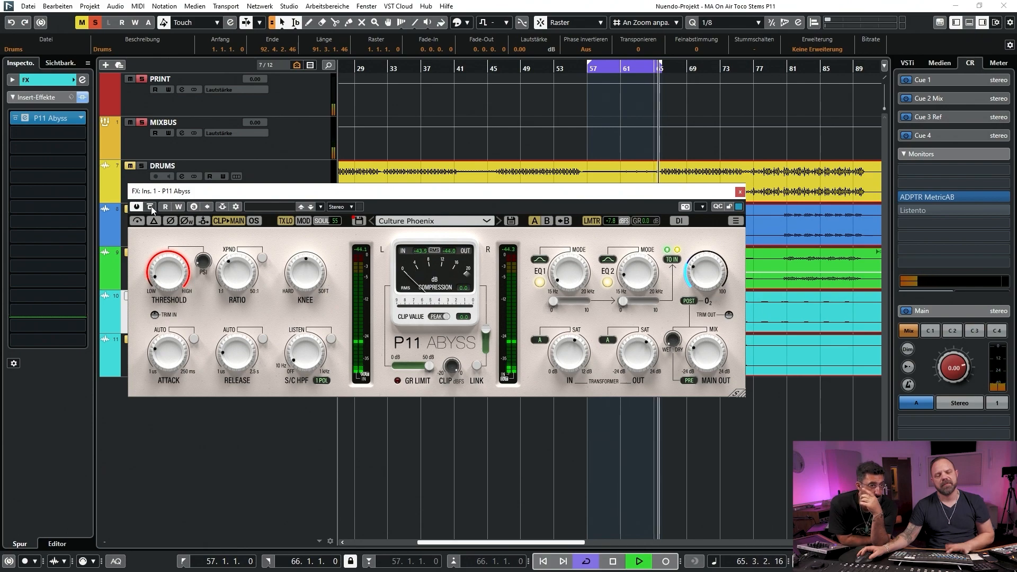
{"action": "key", "text": "space"}
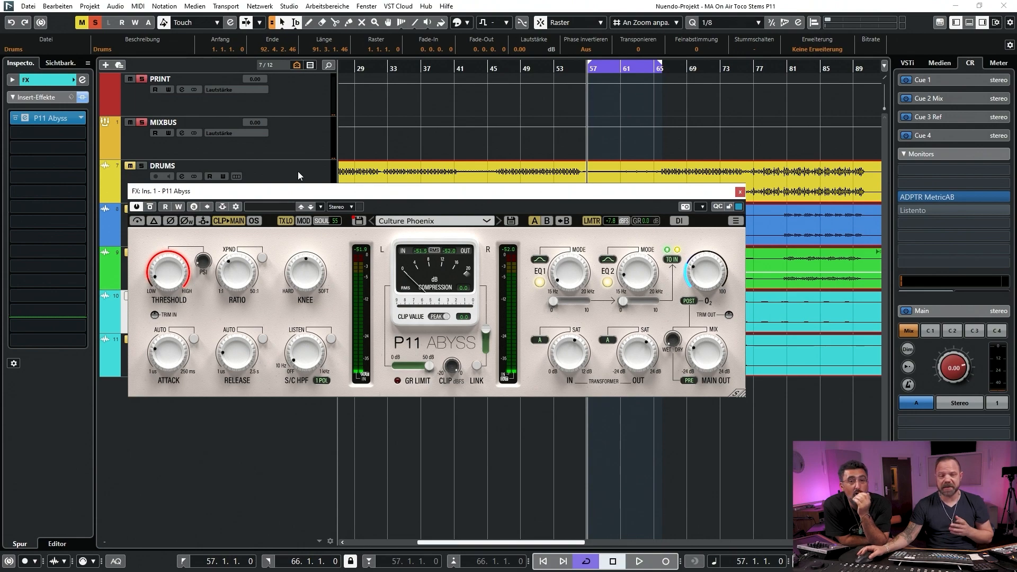
{"action": "left_click", "coordinate": [741, 192]}
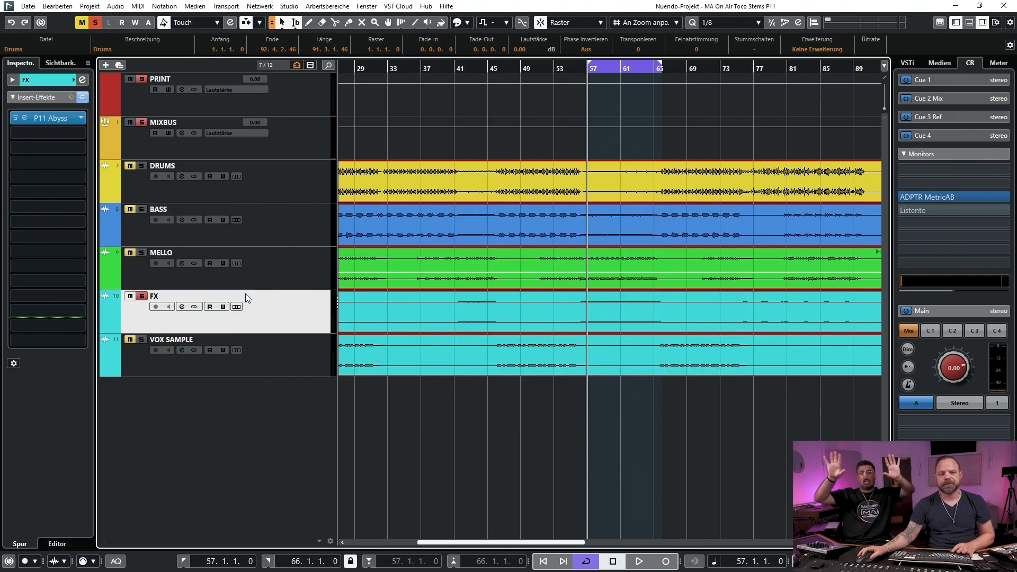
{"action": "left_click", "coordinate": [277, 283]}
{"action": "left_click", "coordinate": [285, 304]}
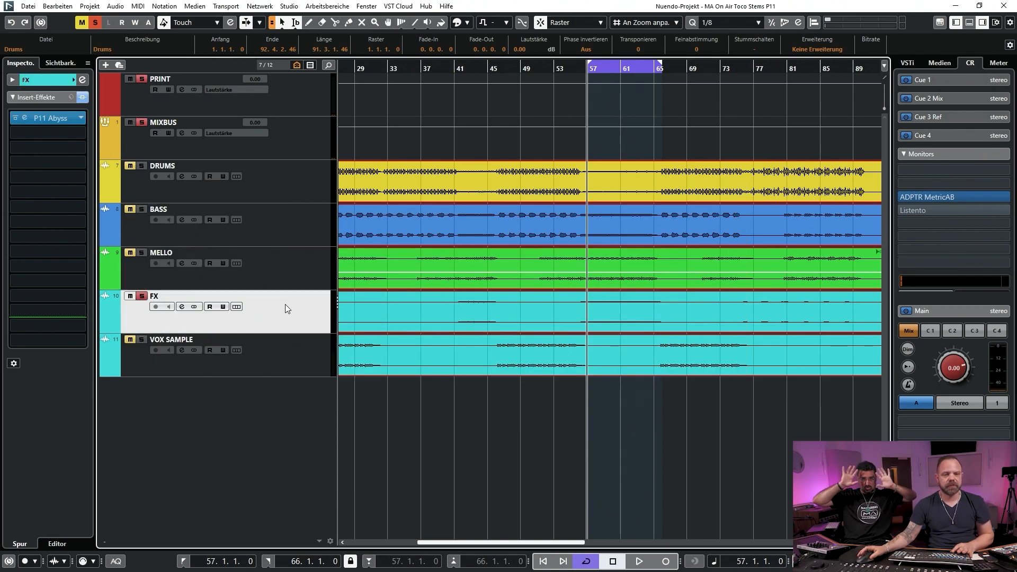
{"action": "left_click", "coordinate": [142, 296]}
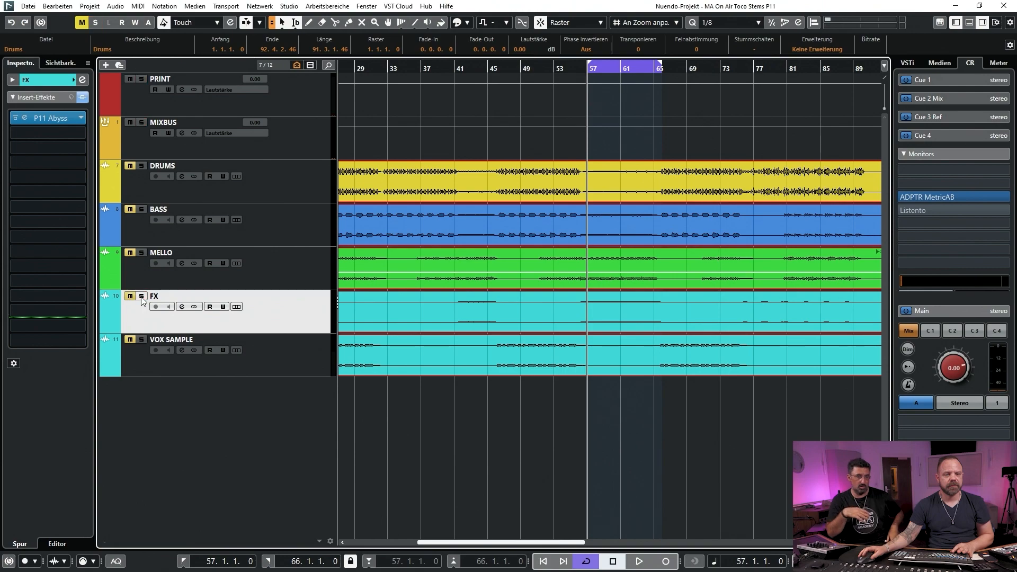
{"action": "left_click", "coordinate": [142, 340]}
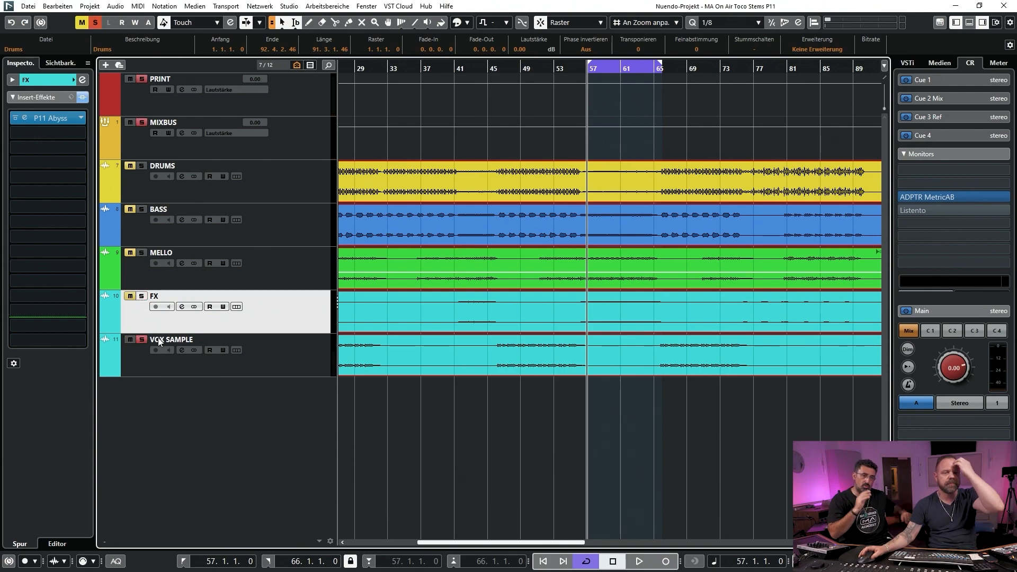
{"action": "left_click", "coordinate": [300, 351]}
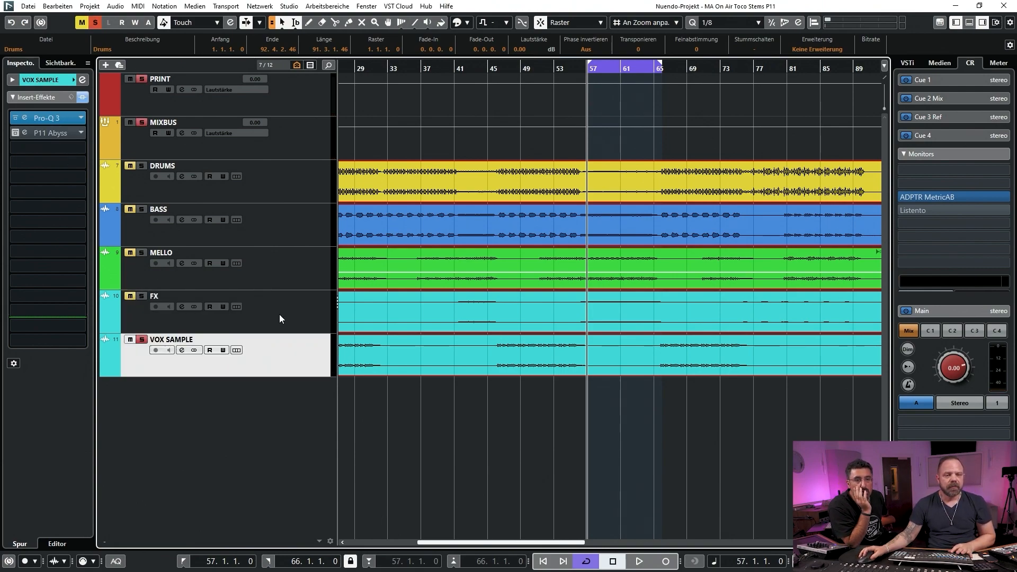
Select and solo the FX track again and place the playhead at bar 76, before the short FX hits
{"action": "left_click", "coordinate": [742, 70]}
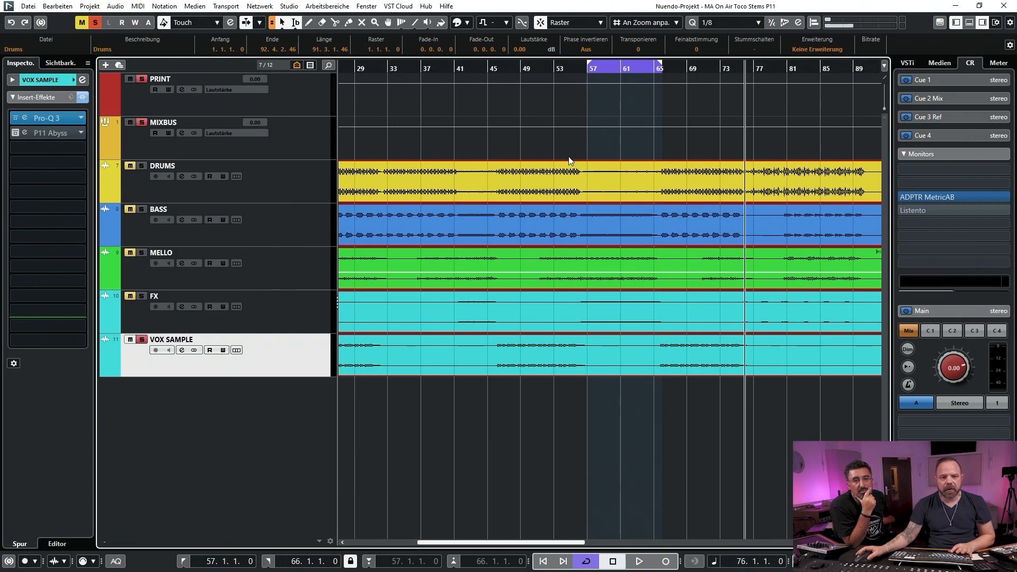
{"action": "left_click", "coordinate": [275, 304]}
{"action": "left_click", "coordinate": [142, 297]}
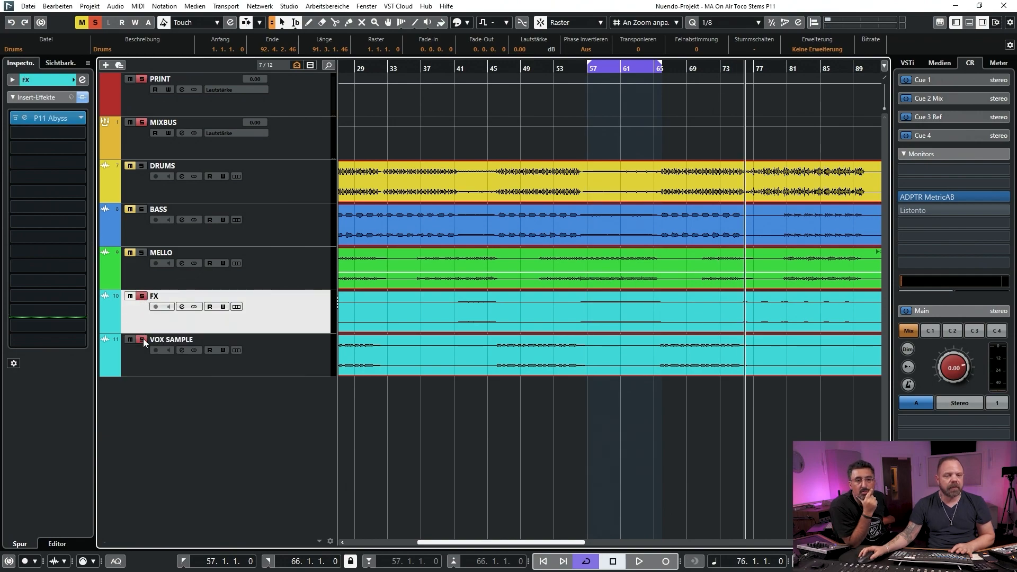
{"action": "left_click_drag", "start_coordinate": [789, 72], "coordinate": [638, 88]}
{"action": "key", "text": "shift+f"}
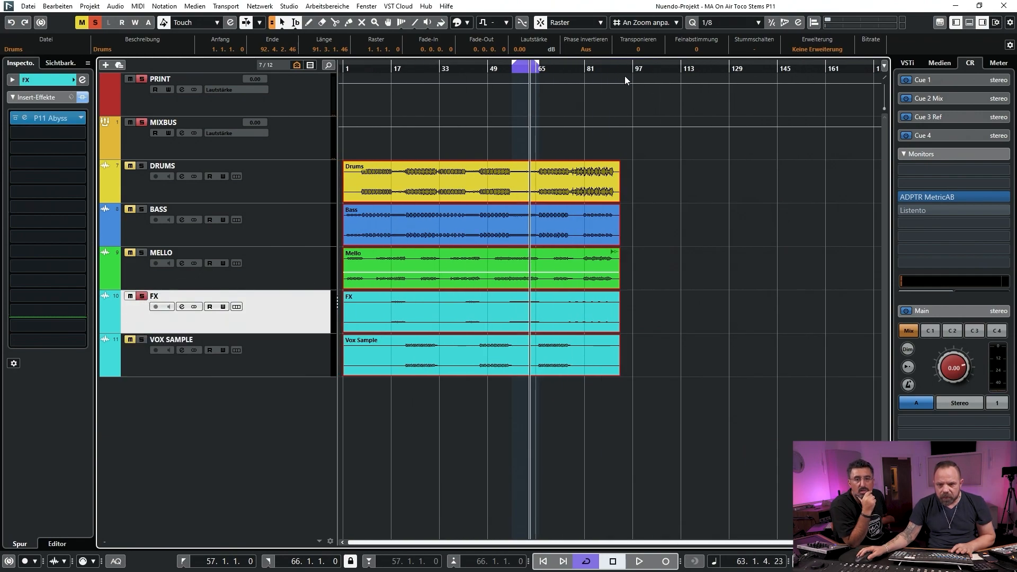
{"action": "left_click_drag", "start_coordinate": [577, 70], "coordinate": [521, 61]}
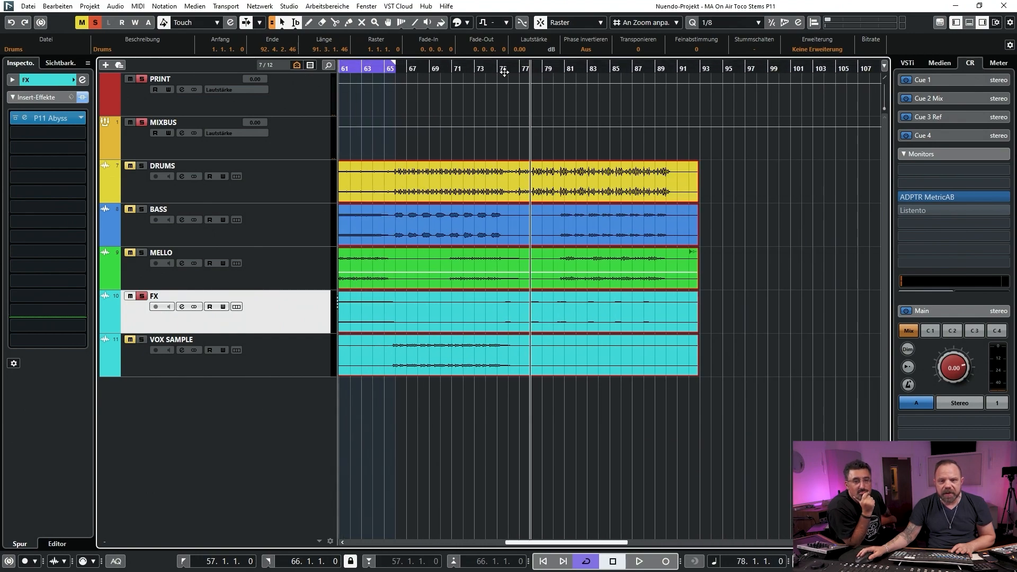
{"action": "left_click", "coordinate": [505, 64]}
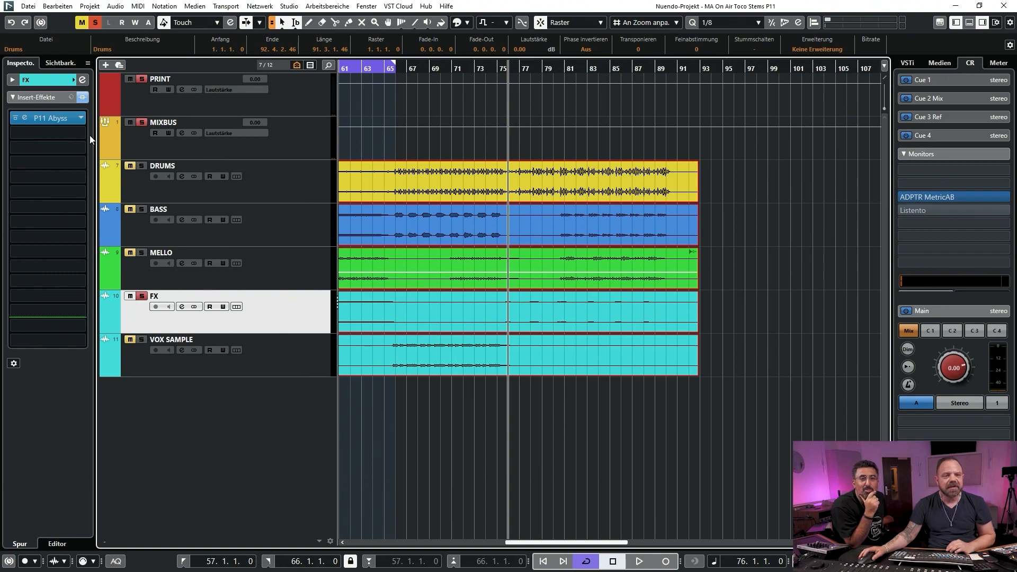
Open P11 Abyss on the FX track, compare its bypassed and active sound from bar 76, and close its window with the insert active
{"action": "left_click", "coordinate": [24, 117]}
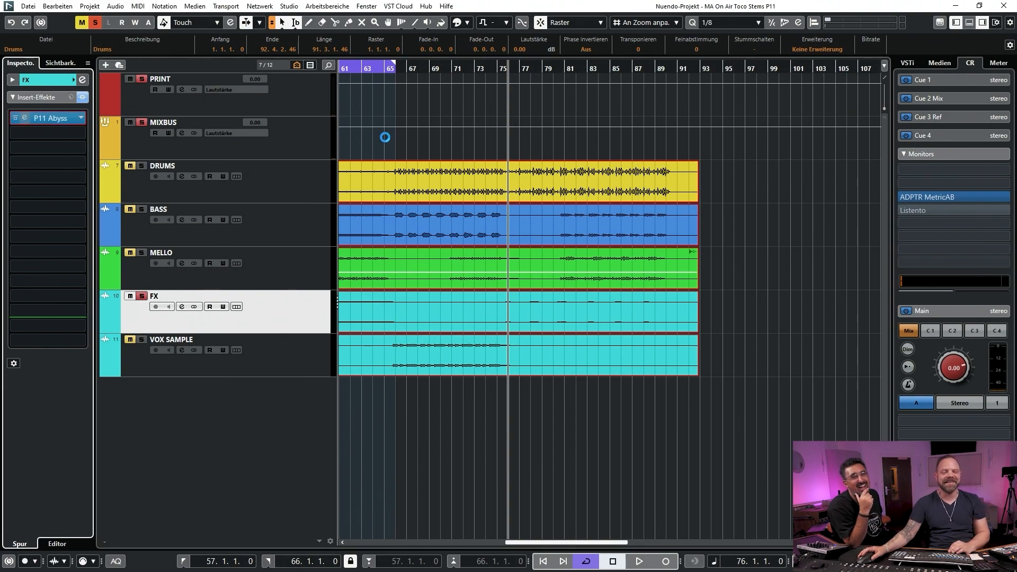
{"action": "left_click_drag", "start_coordinate": [528, 198], "coordinate": [586, 320]}
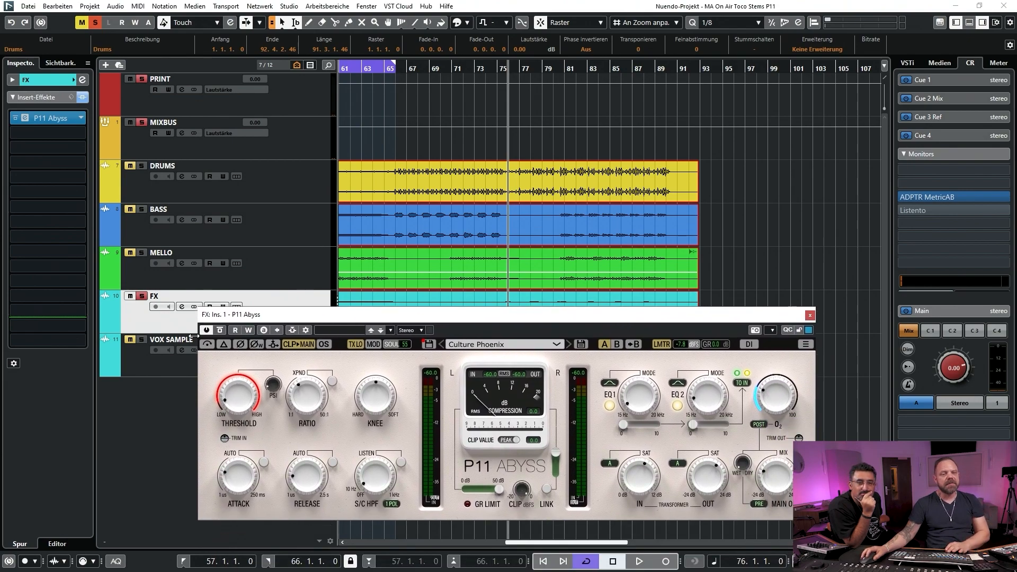
{"action": "left_click", "coordinate": [219, 331]}
{"action": "key", "text": "space"}
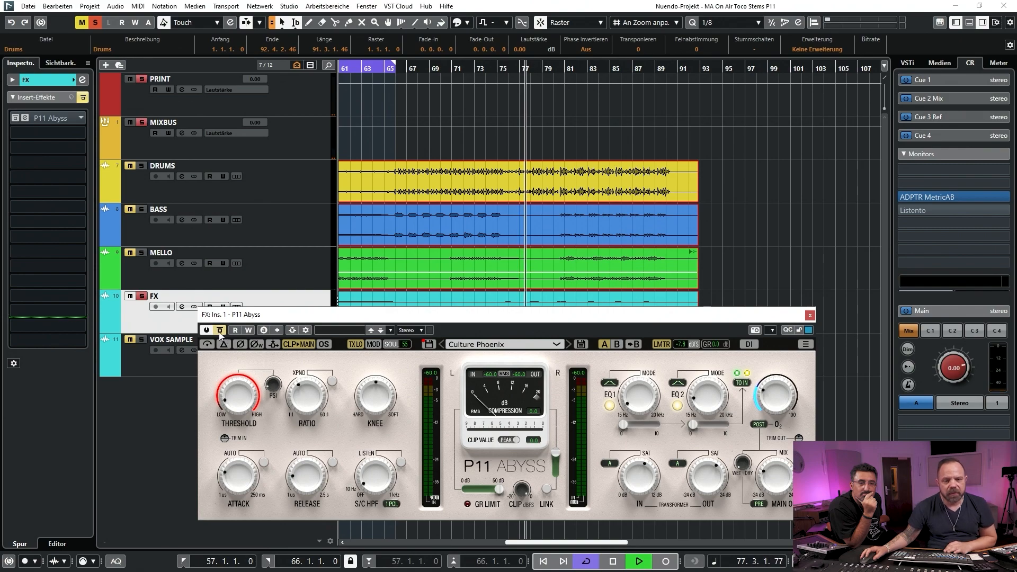
{"action": "left_click", "coordinate": [219, 331]}
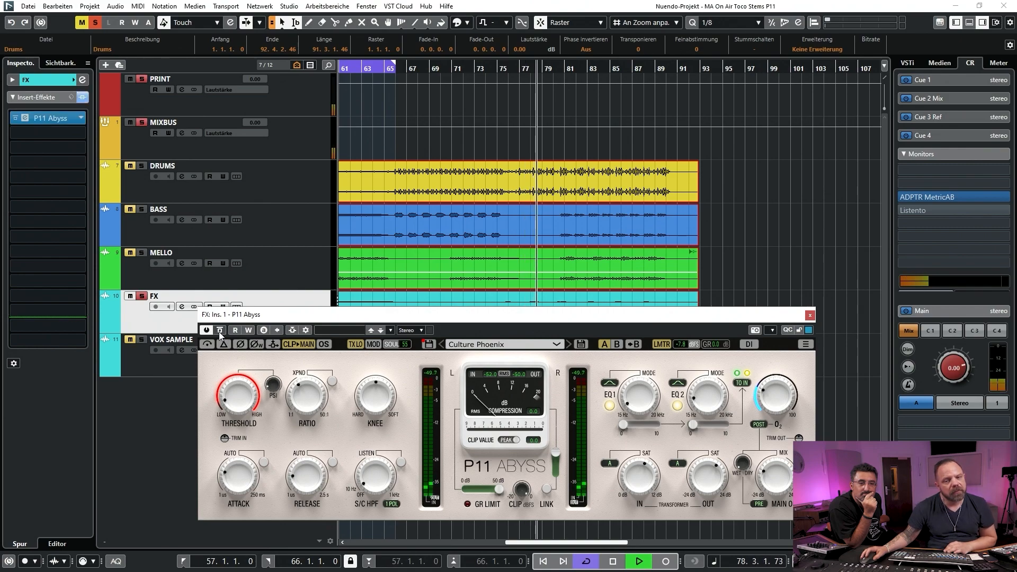
{"action": "key", "text": "space"}
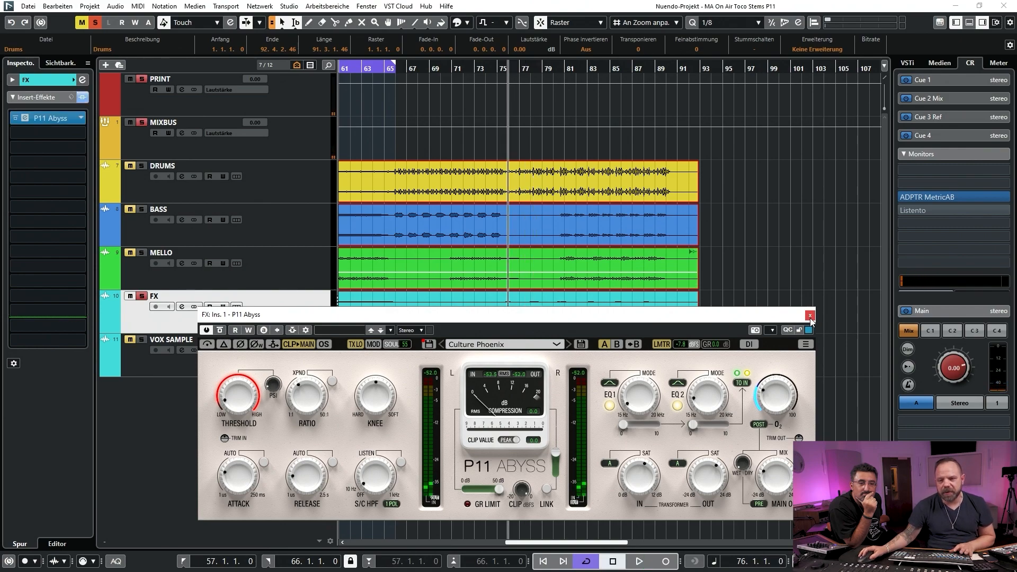
{"action": "left_click", "coordinate": [810, 316]}
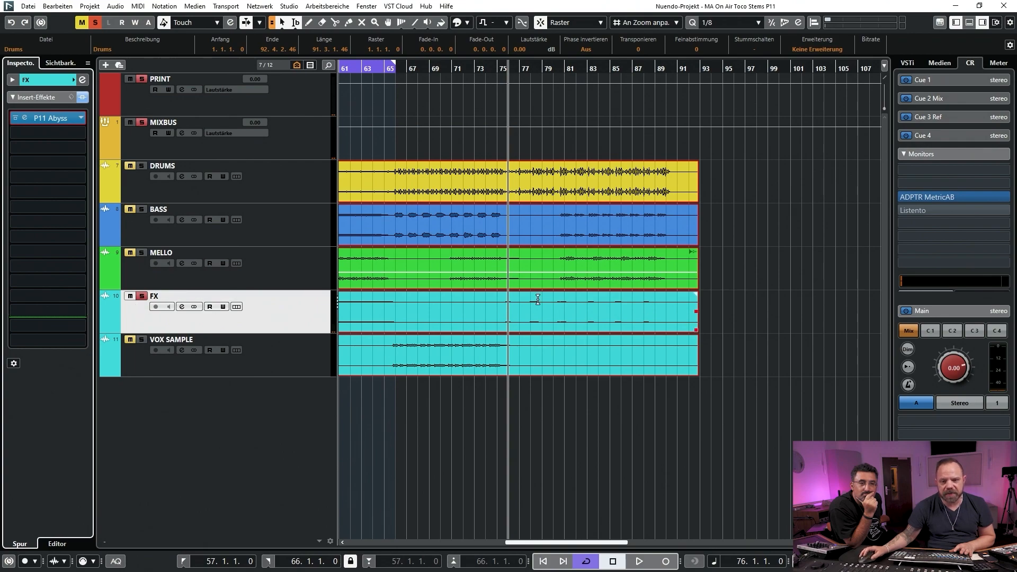
Solo and select VOX SAMPLE instead of FX, and set the loop range from bar 67 to bar 76 with the playhead at its start
{"action": "left_click", "coordinate": [142, 296]}
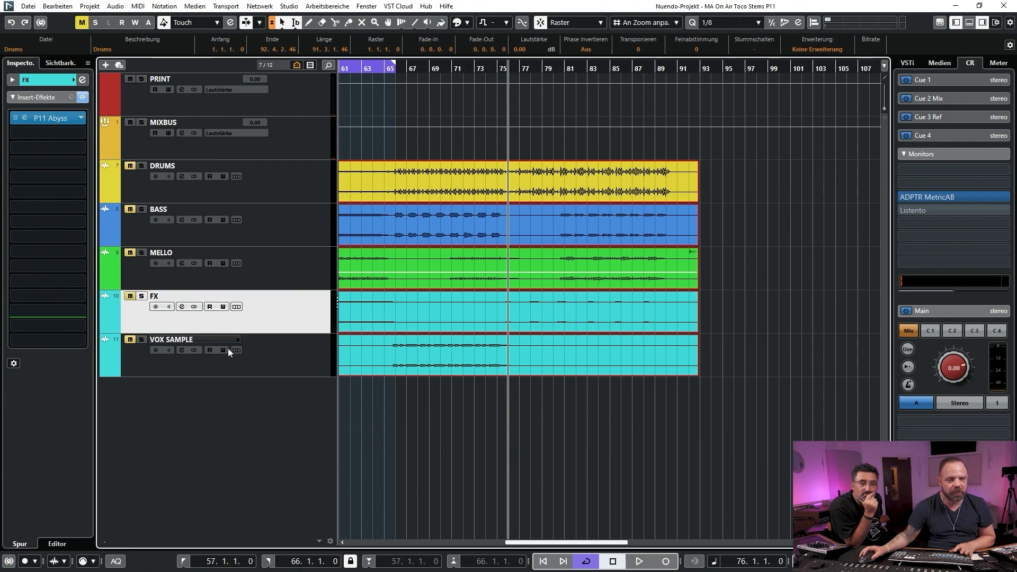
{"action": "left_click", "coordinate": [163, 342]}
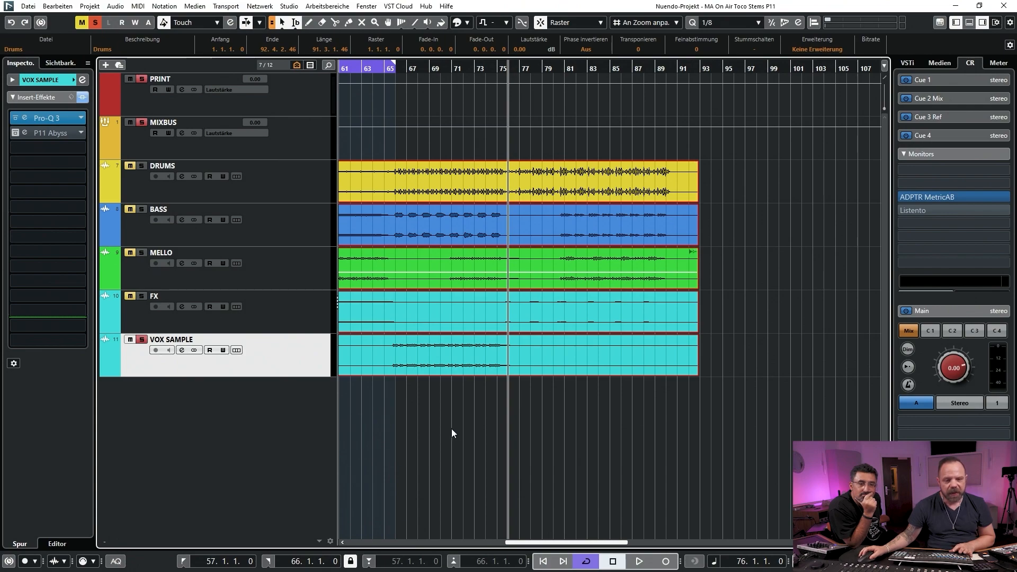
{"action": "left_click_drag", "start_coordinate": [584, 543], "coordinate": [526, 546]}
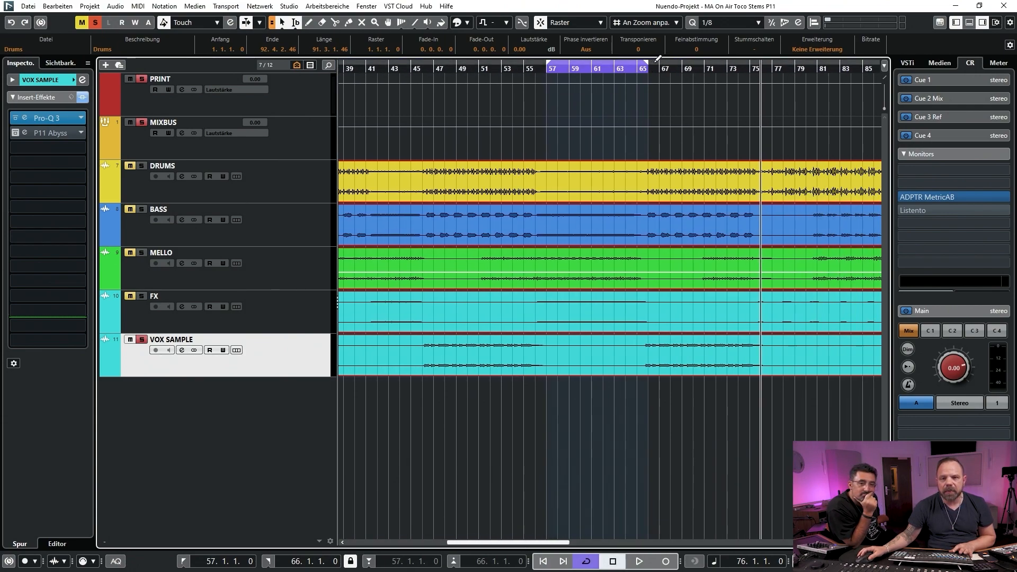
{"action": "left_click_drag", "start_coordinate": [659, 59], "coordinate": [758, 64]}
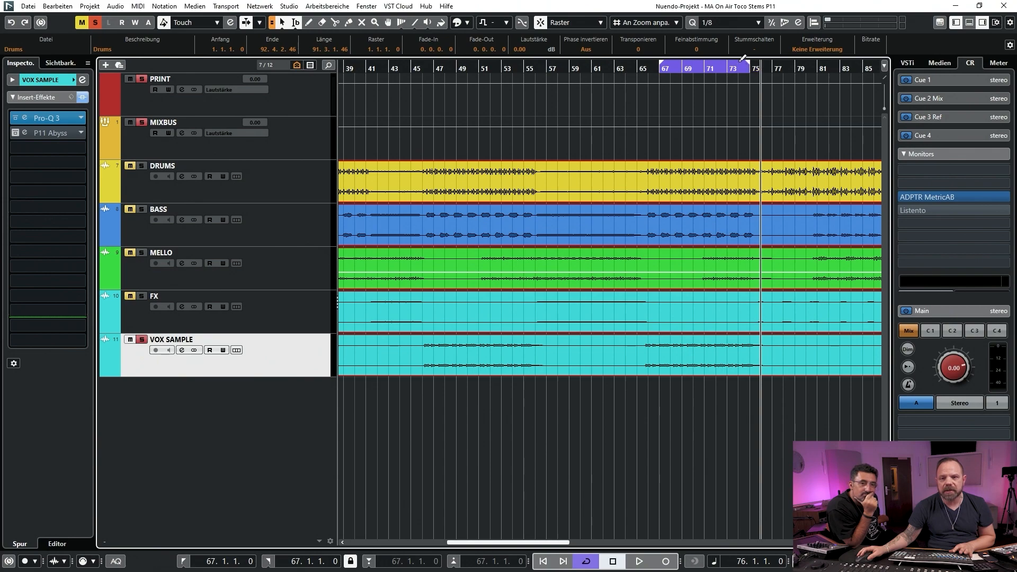
{"action": "left_click", "coordinate": [662, 68]}
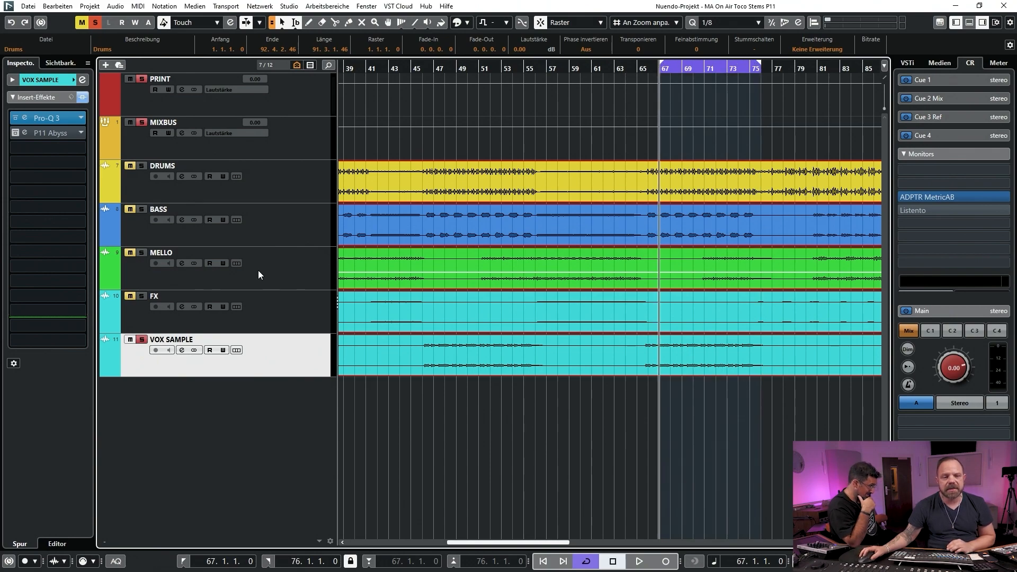
Open the P11 Abyss insert on VOX SAMPLE, view its preset list without changing the preset, and shift the plug-in window slightly
{"action": "left_click", "coordinate": [55, 135]}
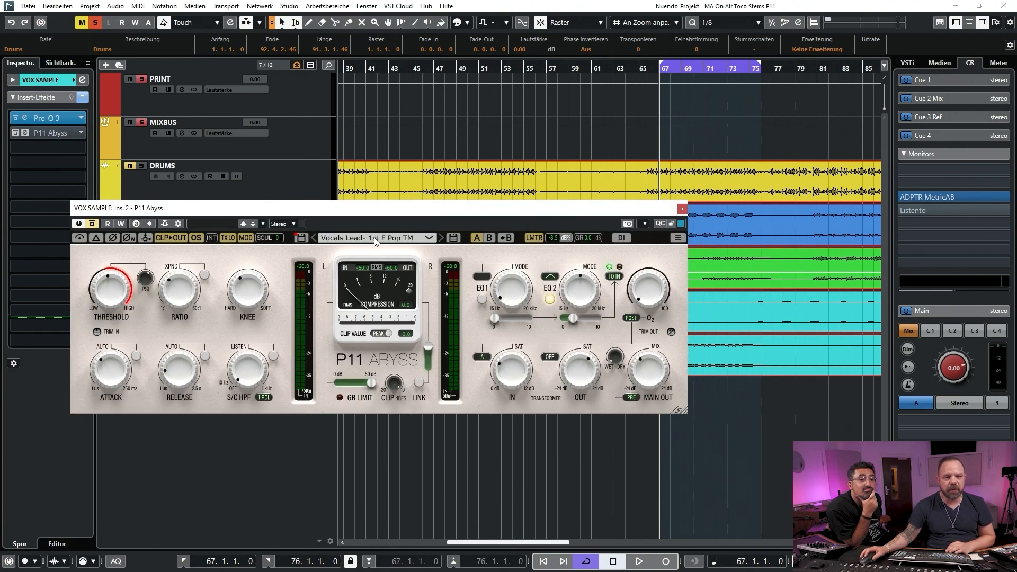
{"action": "left_click", "coordinate": [376, 241]}
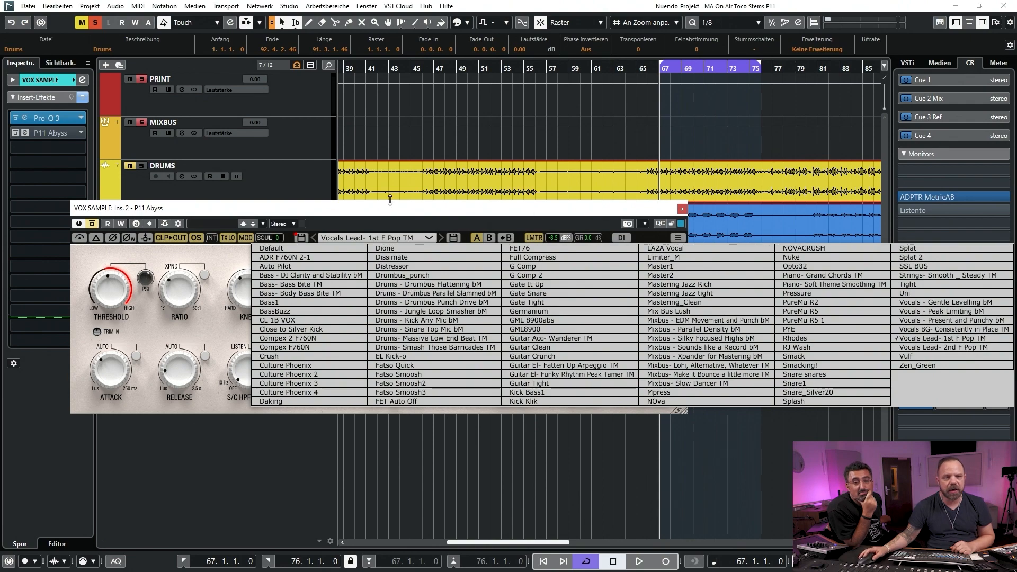
{"action": "left_click", "coordinate": [218, 330]}
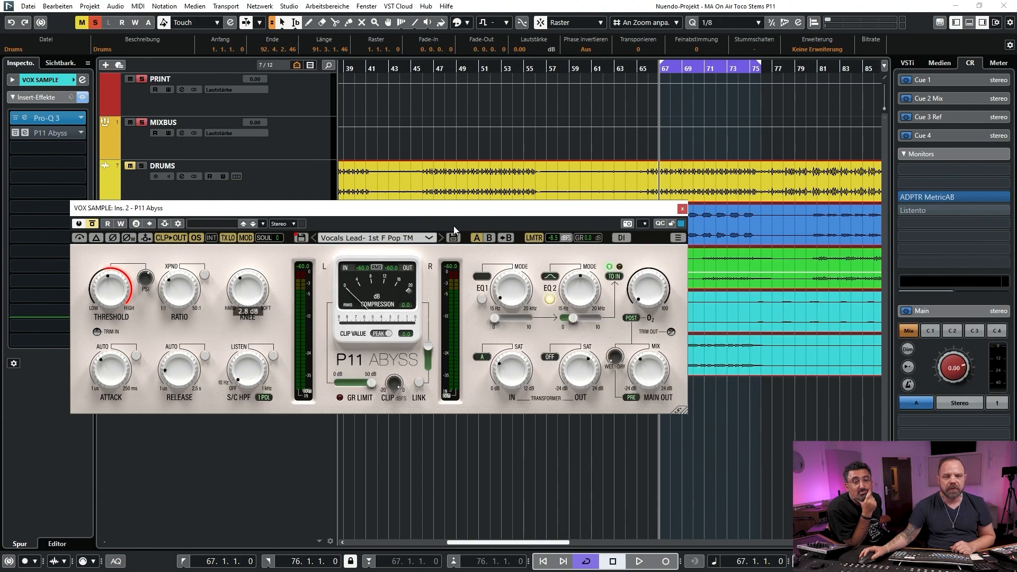
{"action": "left_click_drag", "start_coordinate": [465, 211], "coordinate": [489, 213]}
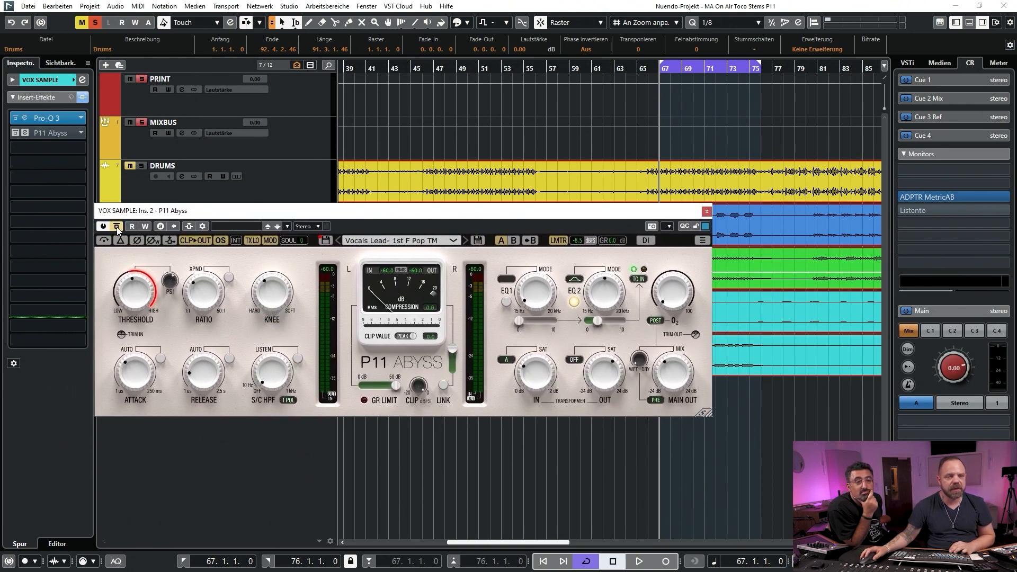
Play the soloed VOX SAMPLE loop, extend the loop start to bar 66, and compare P11 Abyss bypassed and active
{"action": "key", "text": "space"}
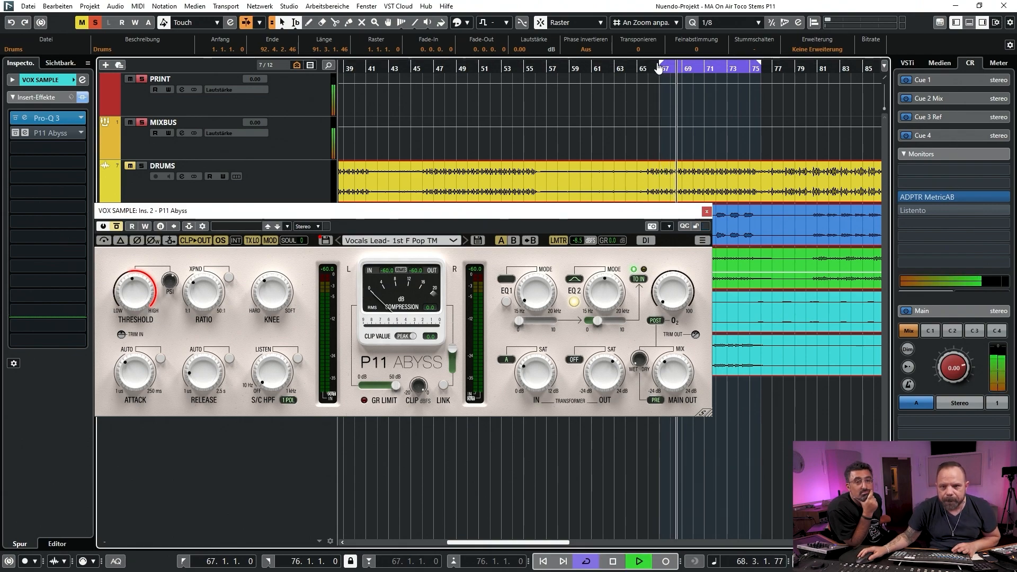
{"action": "left_click_drag", "start_coordinate": [653, 64], "coordinate": [652, 64]}
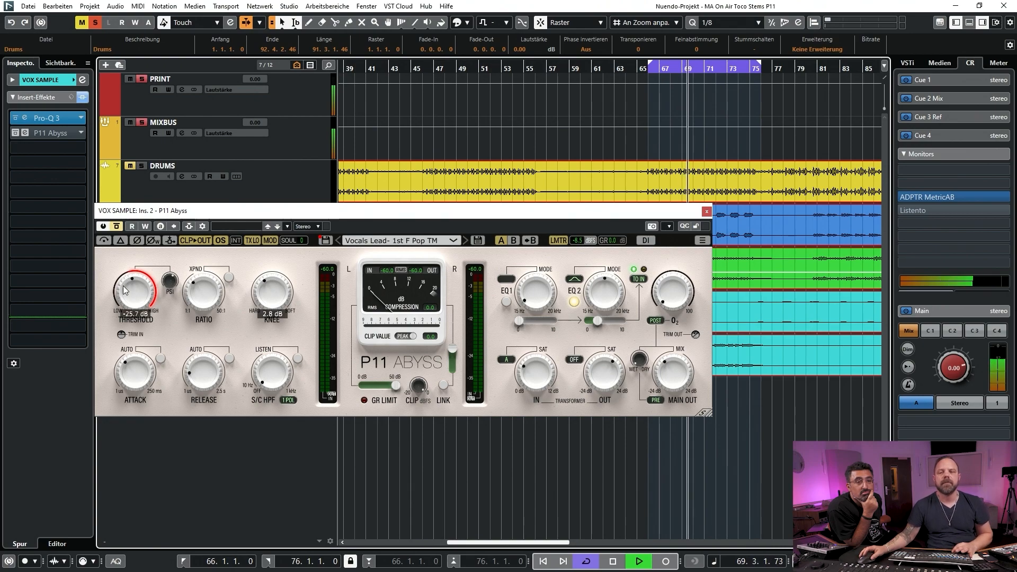
{"action": "left_click", "coordinate": [117, 226]}
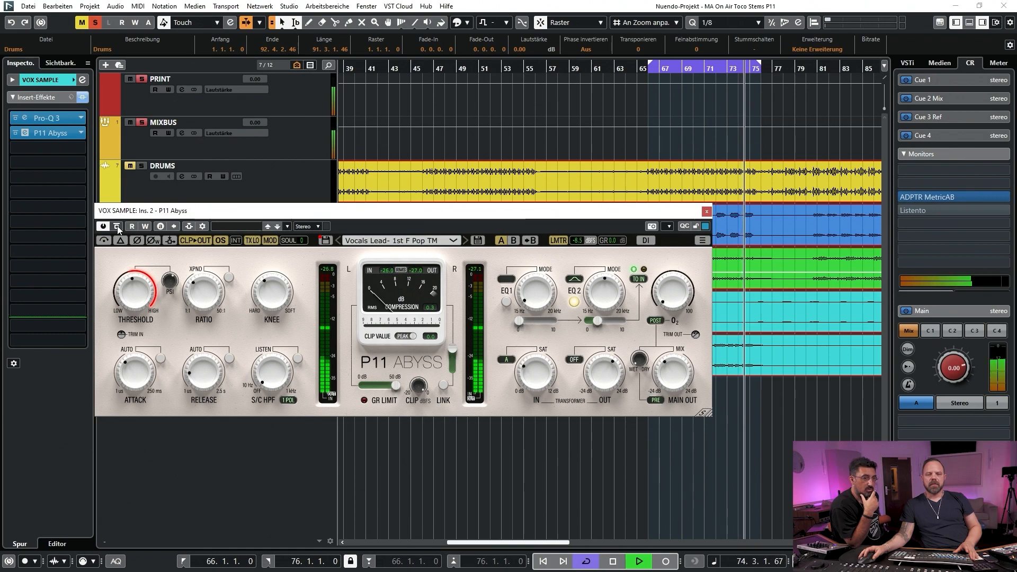
{"action": "left_click", "coordinate": [117, 226]}
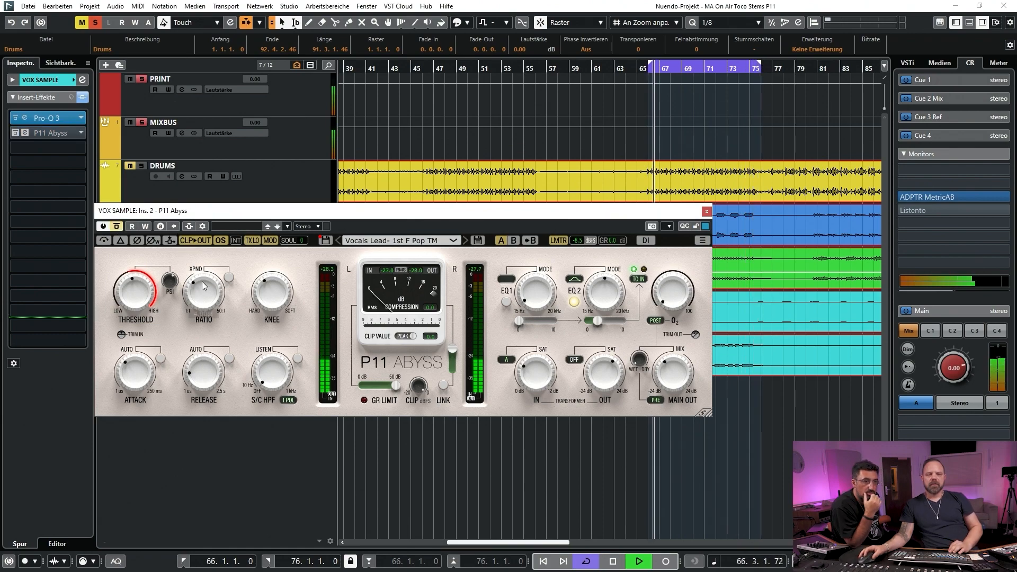
Set the P11 Abyss attack on VOX SAMPLE to 6.6 ms, compare it with the bypassed sound, and stop playback with the insert active
{"action": "left_click_drag", "start_coordinate": [139, 377], "coordinate": [137, 390]}
{"action": "left_click", "coordinate": [116, 226]}
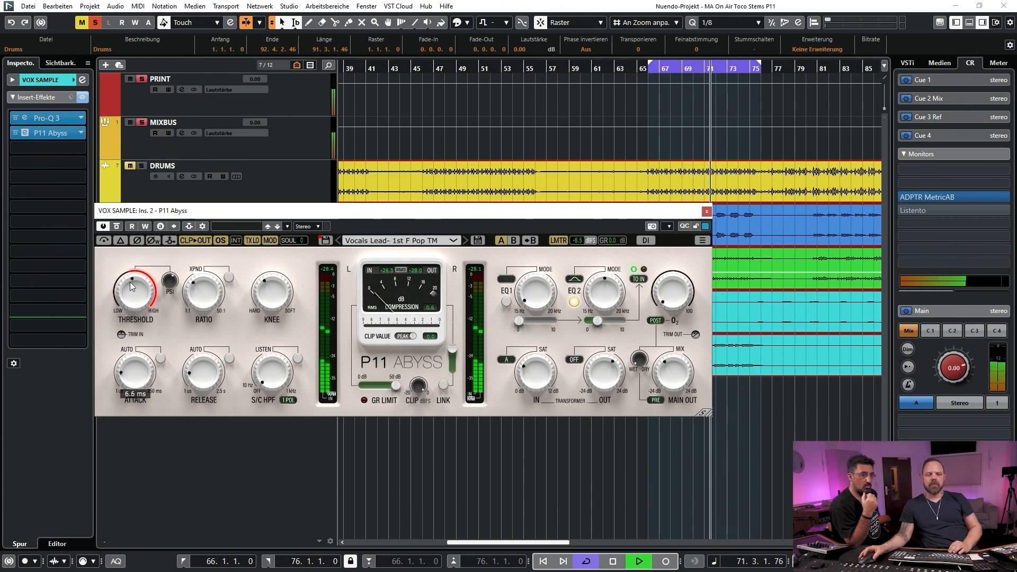
{"action": "left_click", "coordinate": [117, 226]}
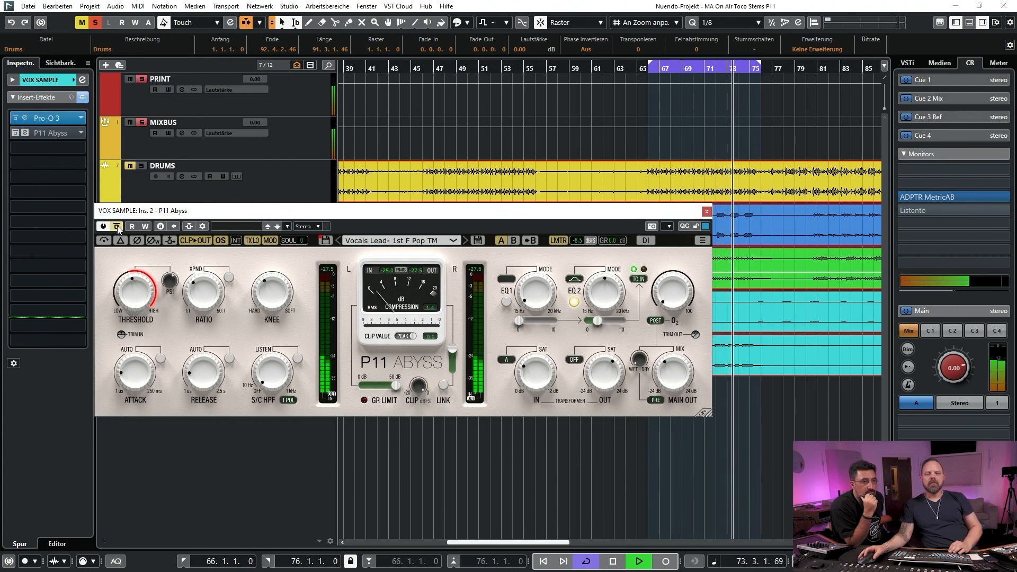
{"action": "left_click", "coordinate": [117, 226]}
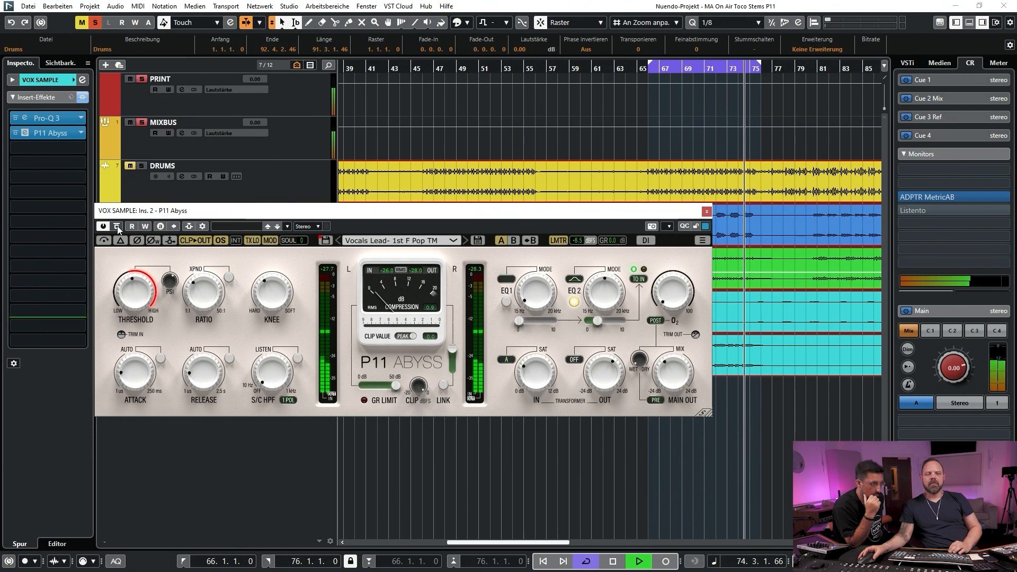
{"action": "key", "text": "space"}
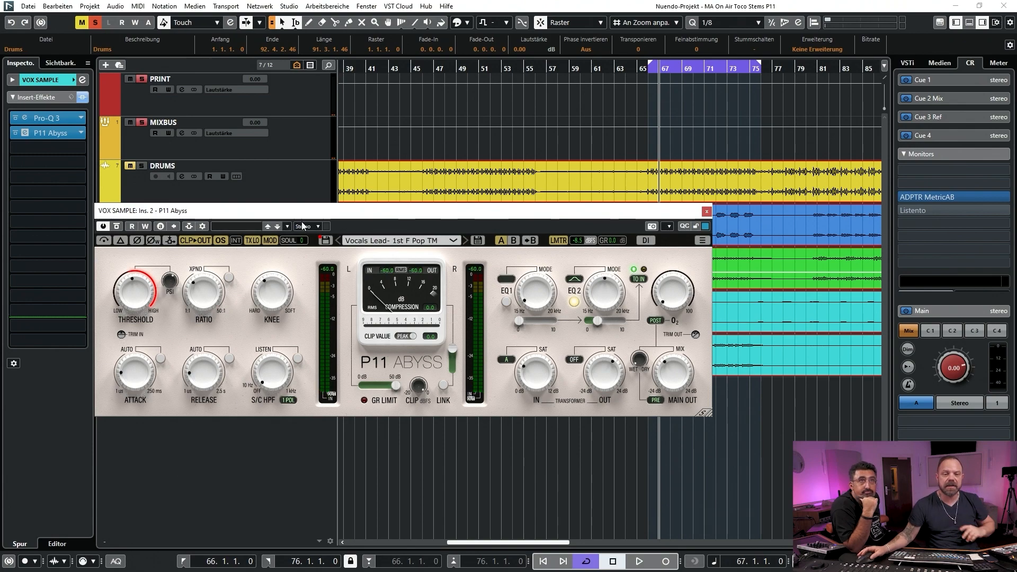
Reposition the P11 Abyss window over the arrangement and place the playhead at the loop start, bar 66
{"action": "mouse_move", "coordinate": [332, 211]}
{"action": "left_mouse_down"}
{"action": "mouse_move", "coordinate": [355, 219]}
{"action": "mouse_move", "coordinate": [247, 198]}
{"action": "mouse_move", "coordinate": [330, 199]}
{"action": "left_mouse_up"}
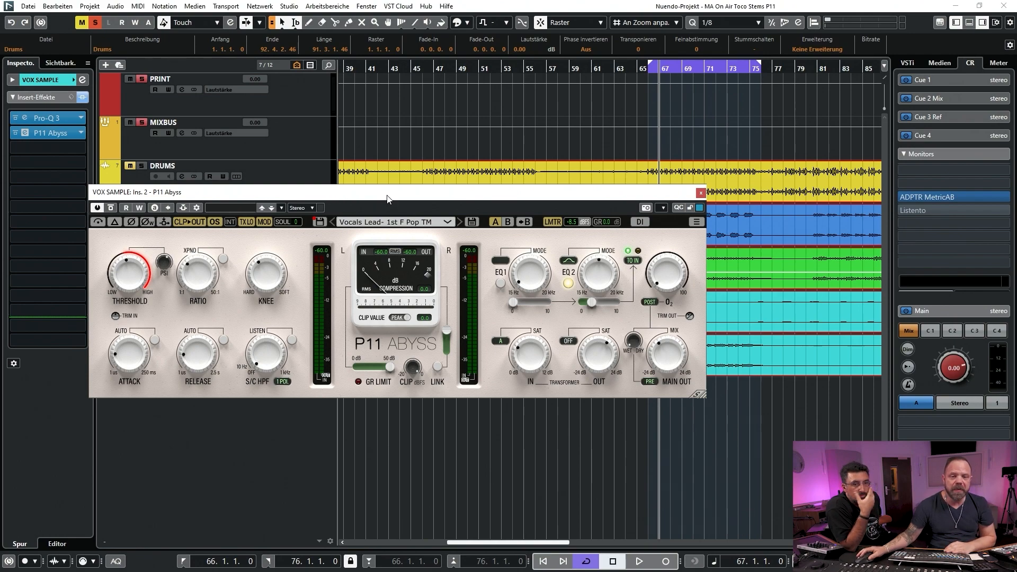
{"action": "left_click_drag", "start_coordinate": [387, 199], "coordinate": [400, 207]}
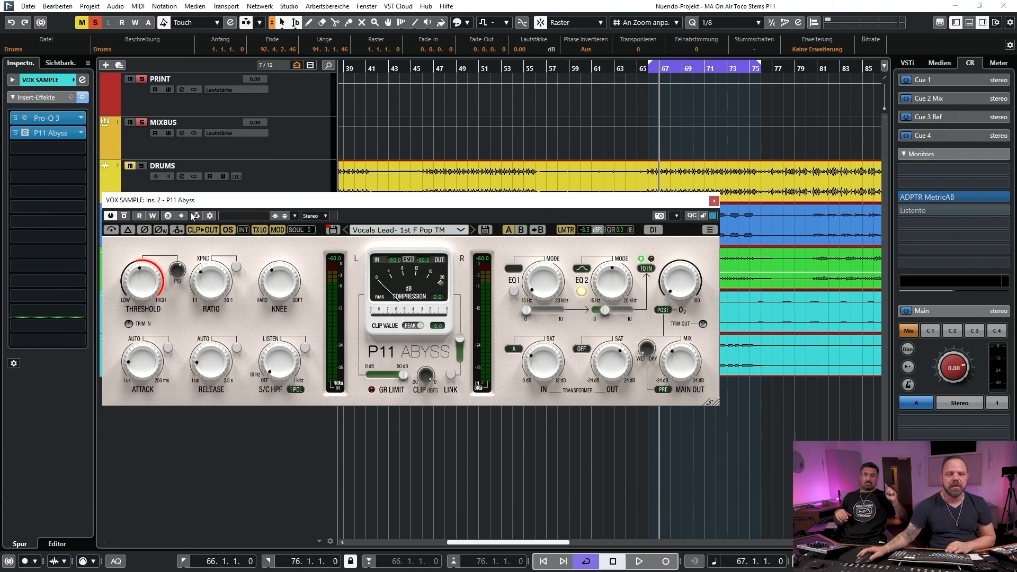
{"action": "left_click_drag", "start_coordinate": [204, 203], "coordinate": [295, 239]}
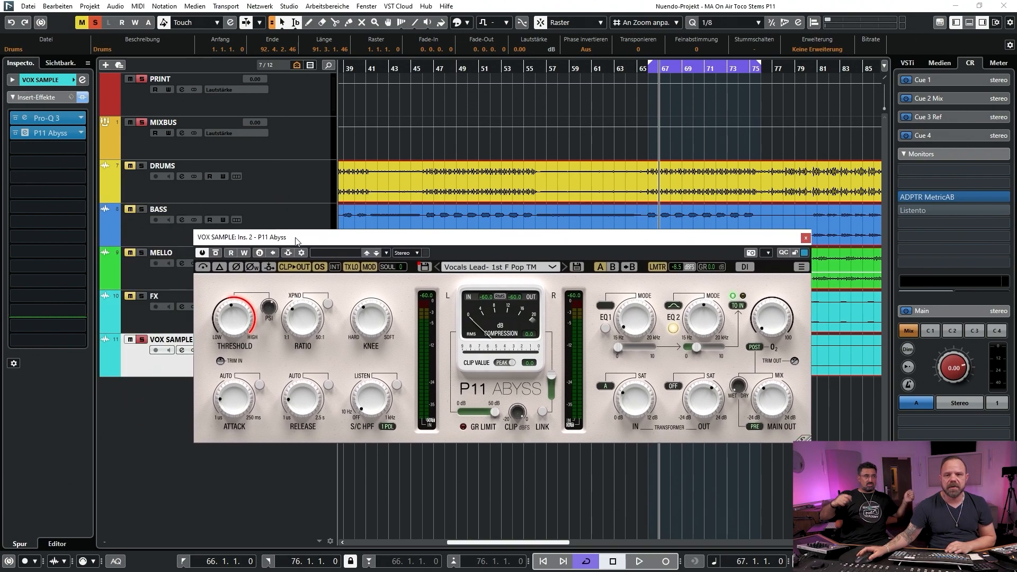
{"action": "left_click", "coordinate": [653, 70]}
{"action": "left_click_drag", "start_coordinate": [509, 241], "coordinate": [501, 198]}
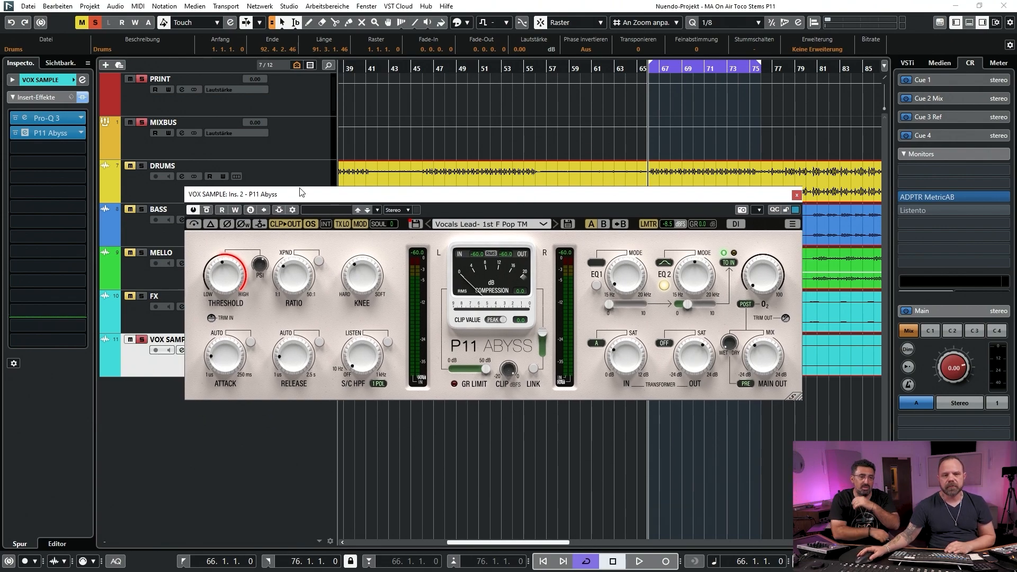
Compare VOX SAMPLE with P11 Abyss bypassed and active from bar 66, leave the insert active, and close its window
{"action": "left_click", "coordinate": [206, 211]}
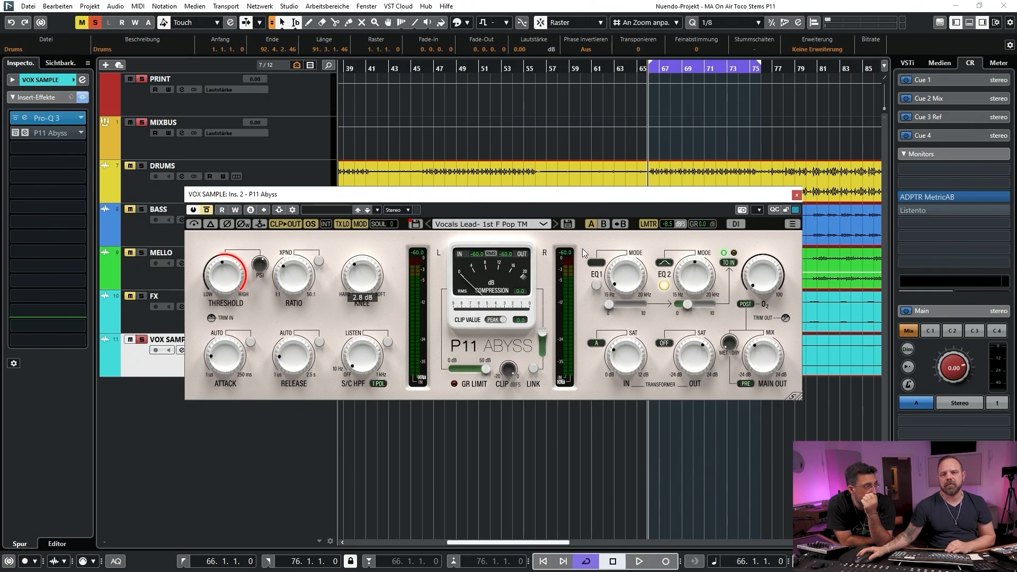
{"action": "left_click_drag", "start_coordinate": [712, 190], "coordinate": [623, 179]}
{"action": "key", "text": "space"}
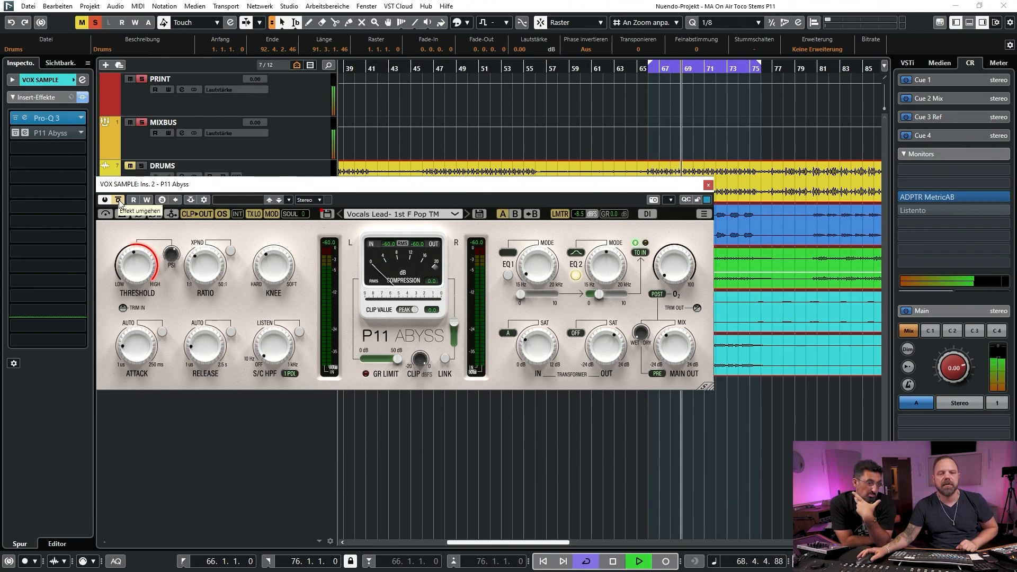
{"action": "left_click", "coordinate": [119, 199]}
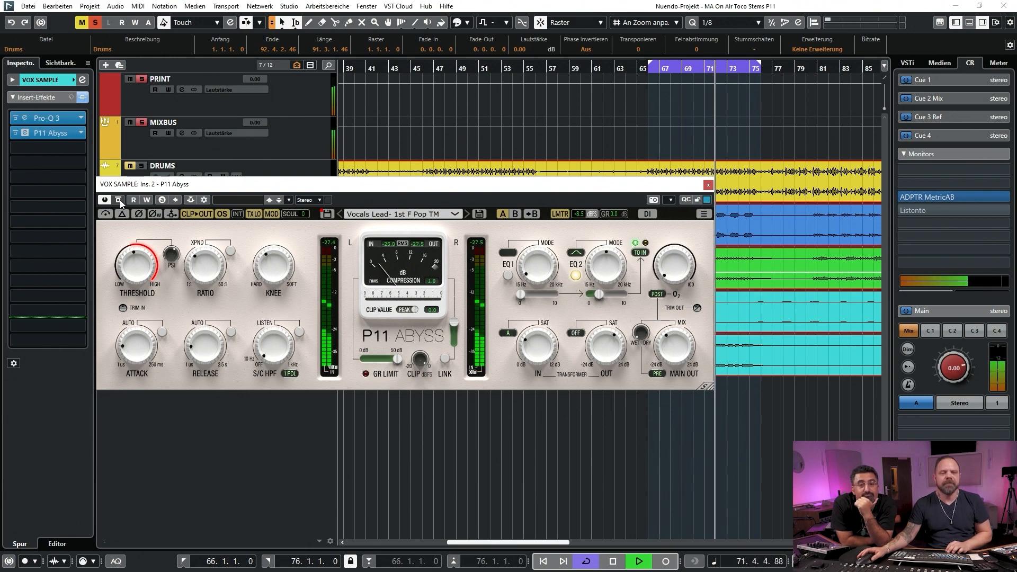
{"action": "key", "text": "space"}
{"action": "left_click", "coordinate": [120, 199]}
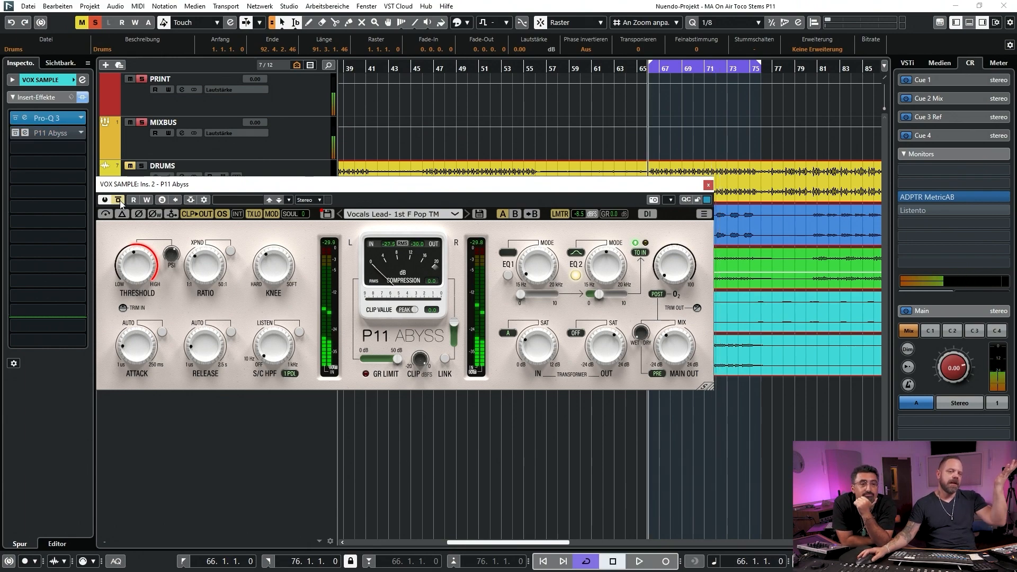
{"action": "left_click", "coordinate": [118, 200]}
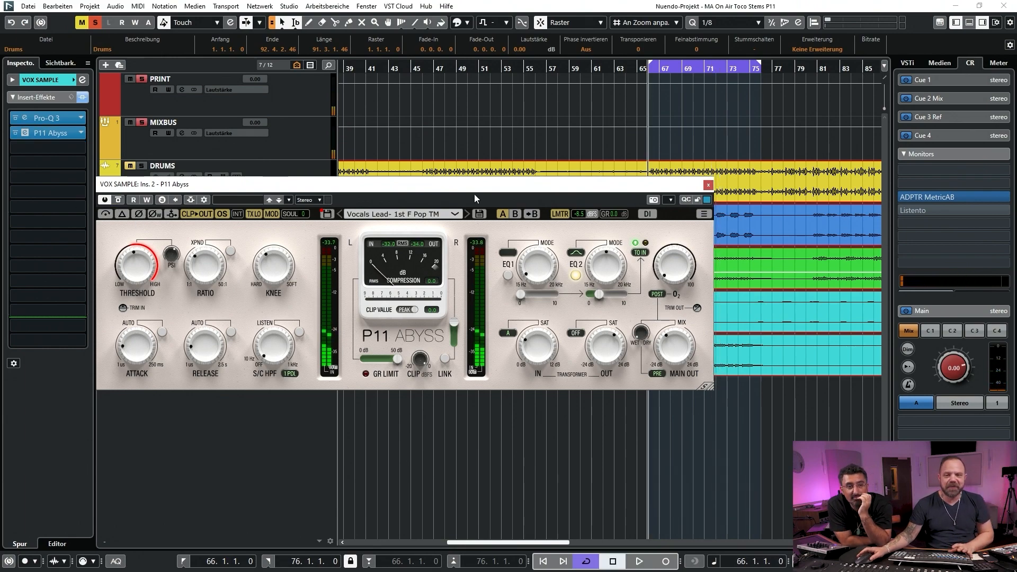
{"action": "left_click", "coordinate": [708, 184]}
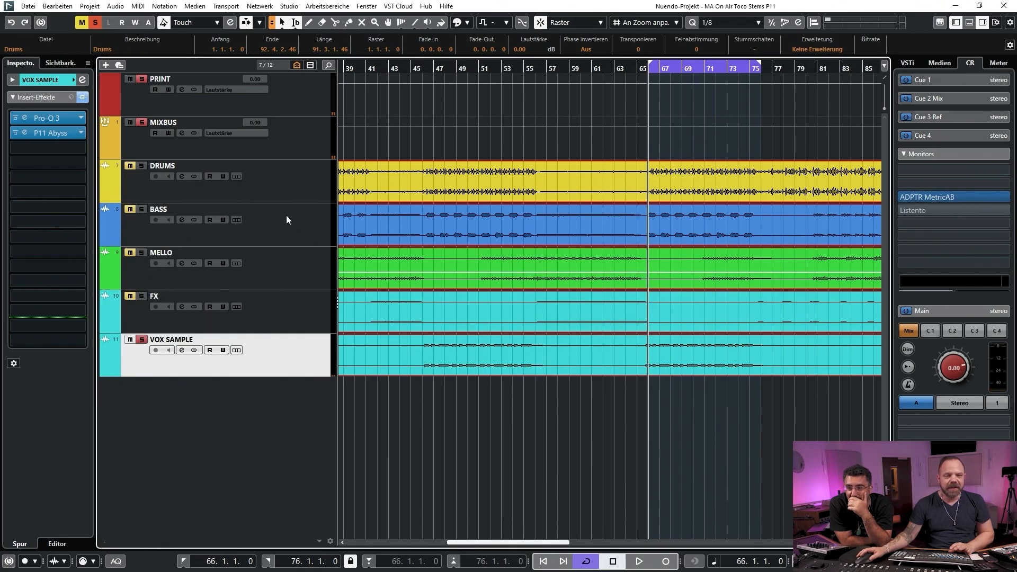
Turn off the solo on VOX SAMPLE and go through the stem tracks one by one to review their insert effects
{"action": "left_click", "coordinate": [142, 340]}
{"action": "left_click", "coordinate": [269, 312]}
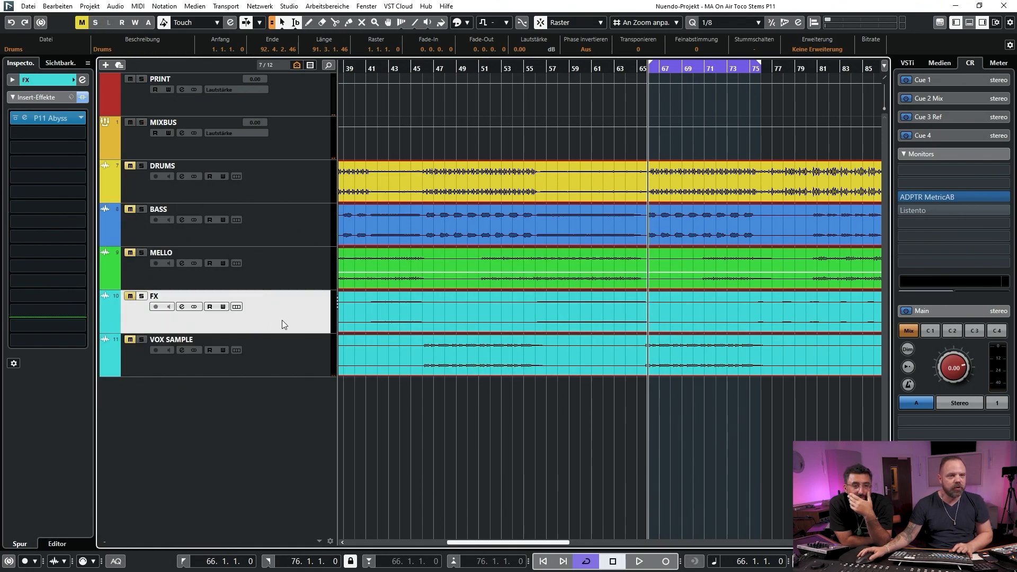
{"action": "key", "text": "Down"}
{"action": "left_click", "coordinate": [278, 313]}
{"action": "left_click", "coordinate": [279, 264]}
{"action": "left_click", "coordinate": [278, 235]}
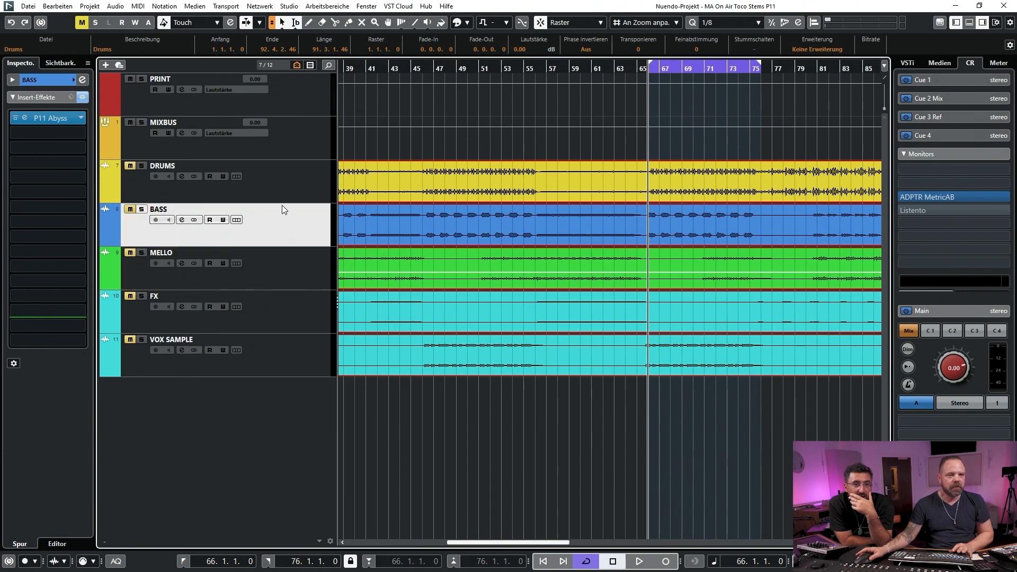
{"action": "left_click", "coordinate": [278, 186]}
{"action": "left_click", "coordinate": [289, 218]}
{"action": "left_click", "coordinate": [287, 264]}
{"action": "left_click", "coordinate": [291, 312]}
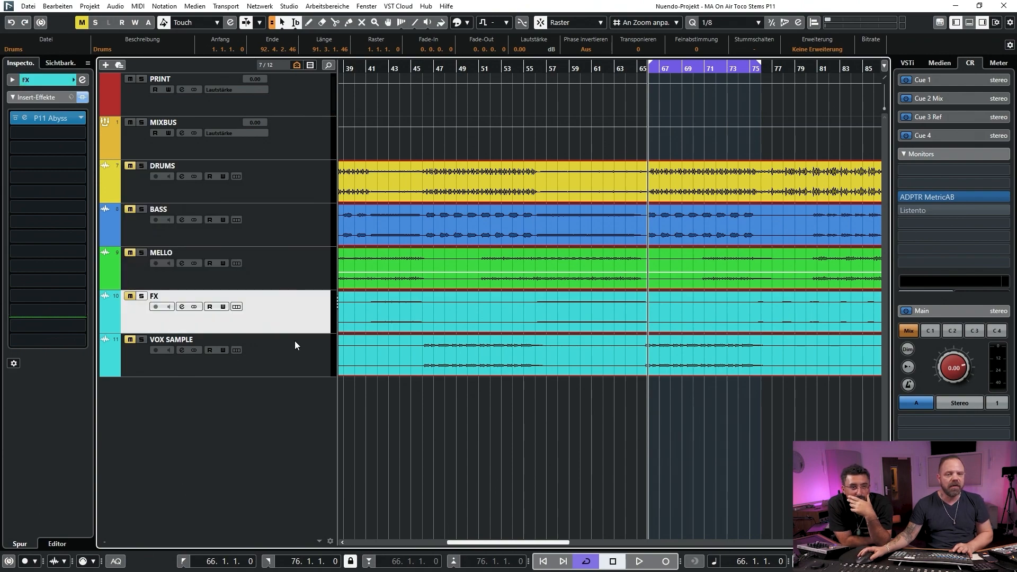
{"action": "left_click", "coordinate": [295, 341]}
Select the MIXBUS track, open its P11 Abyss insert, take it out of bypass, and move its window over the arrangement
{"action": "left_click", "coordinate": [288, 182]}
{"action": "left_click", "coordinate": [291, 139]}
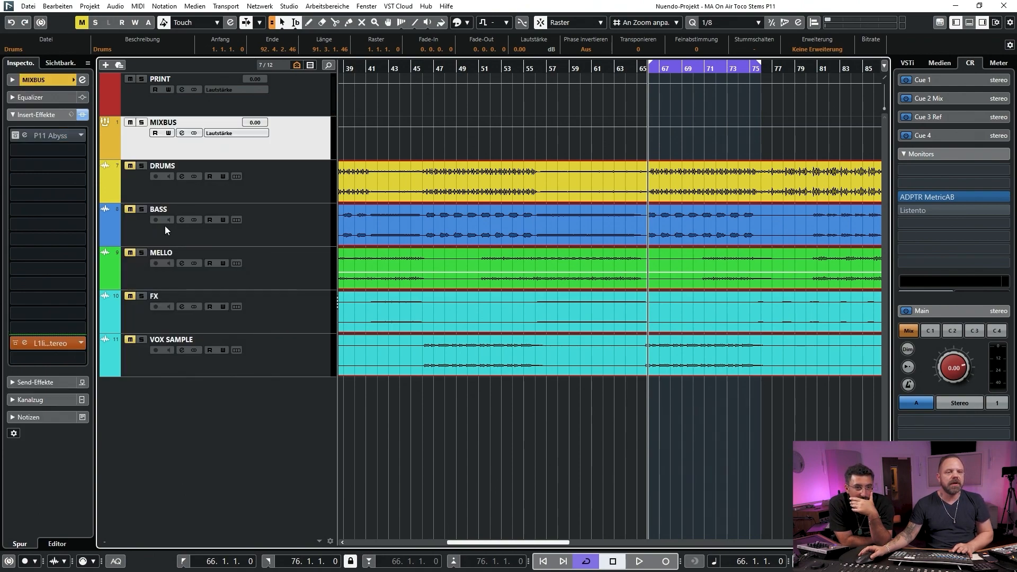
{"action": "left_click", "coordinate": [15, 137]}
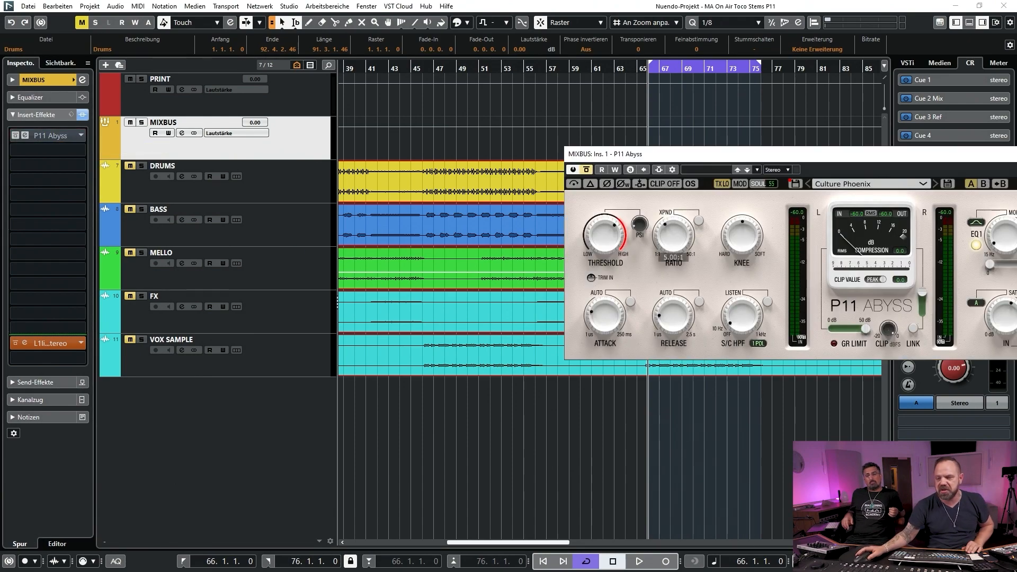
{"action": "left_click_drag", "start_coordinate": [912, 159], "coordinate": [597, 149]}
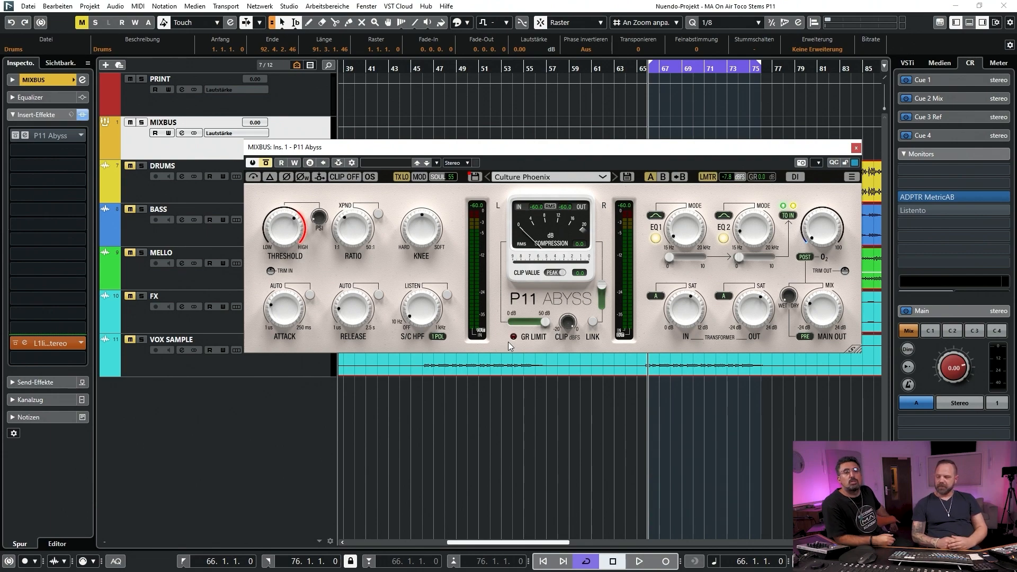
{"action": "left_click", "coordinate": [267, 164]}
{"action": "left_click_drag", "start_coordinate": [485, 150], "coordinate": [386, 132]}
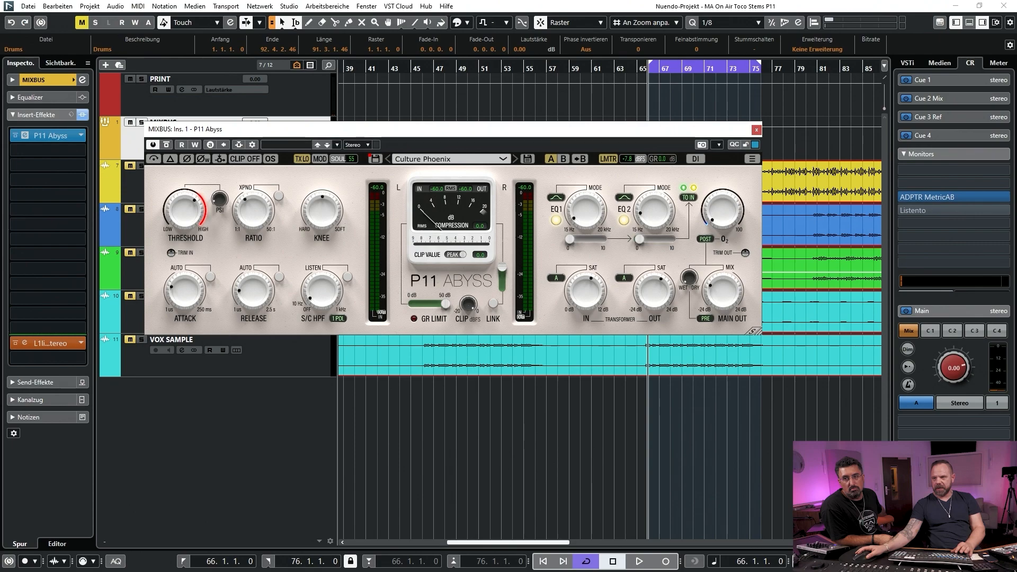
Open ADPTR MetricAB on the monitor channel, switch it to reference B, turn off loop playback, and close its window
{"action": "left_click", "coordinate": [928, 197]}
{"action": "left_click_drag", "start_coordinate": [476, 163], "coordinate": [428, 89]}
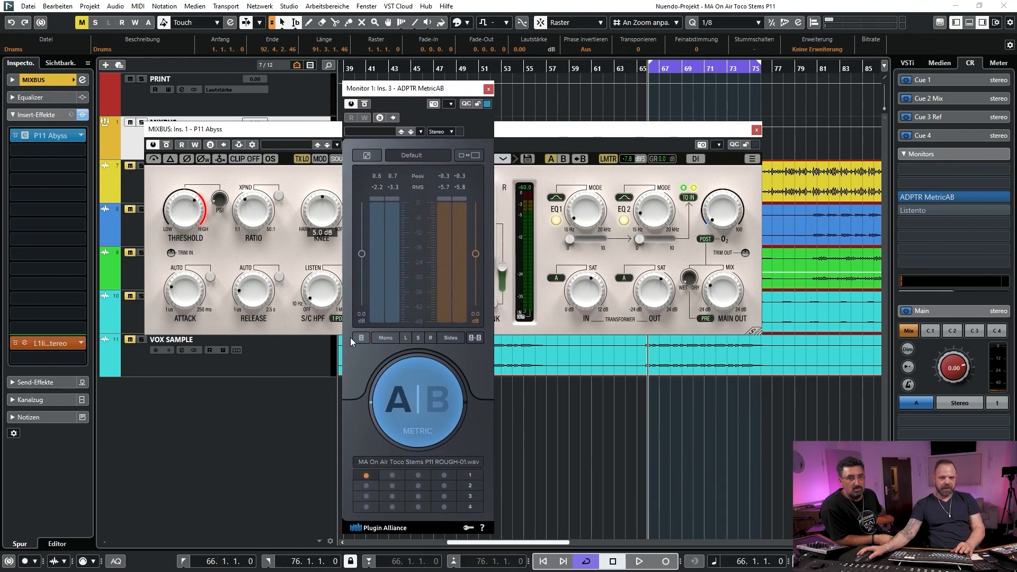
{"action": "left_click", "coordinate": [438, 398]}
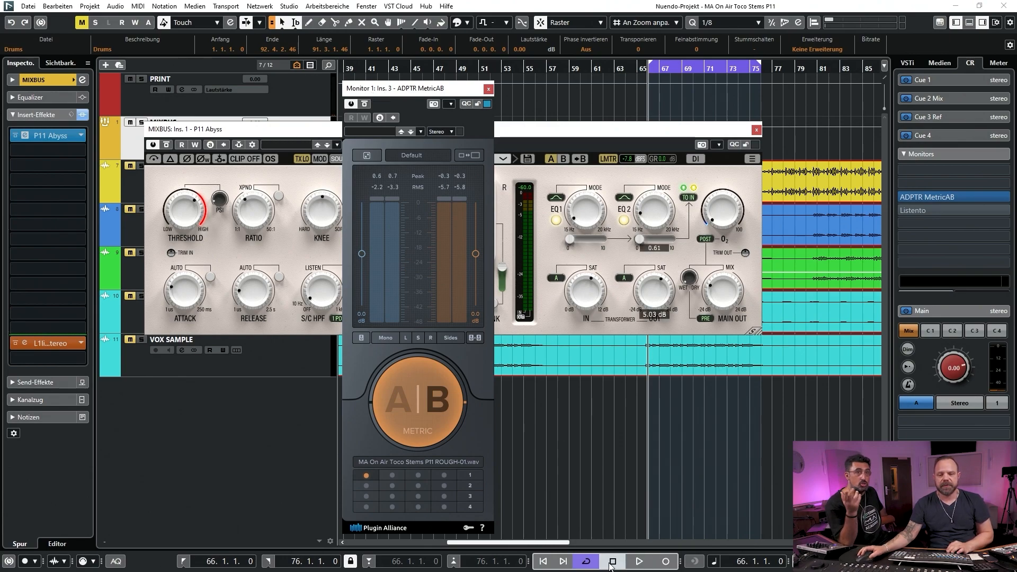
{"action": "left_click", "coordinate": [586, 561]}
{"action": "left_click", "coordinate": [488, 89]}
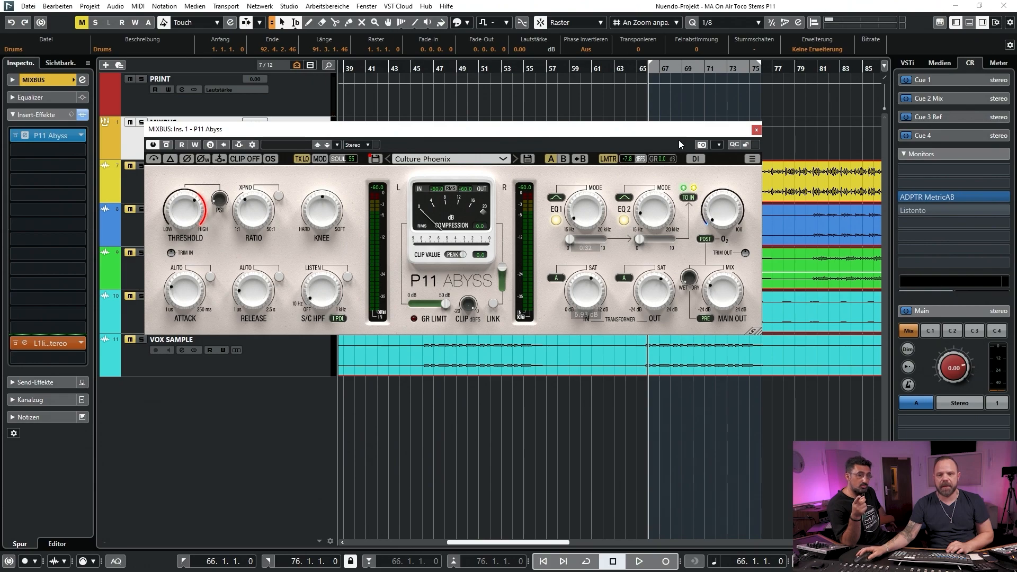
Move the plug-in window aside, place the playhead at bar 3, and set the locator range from bar 5 to bar 94
{"action": "left_click_drag", "start_coordinate": [659, 131], "coordinate": [1016, 84]}
{"action": "left_click_drag", "start_coordinate": [475, 62], "coordinate": [629, 21]}
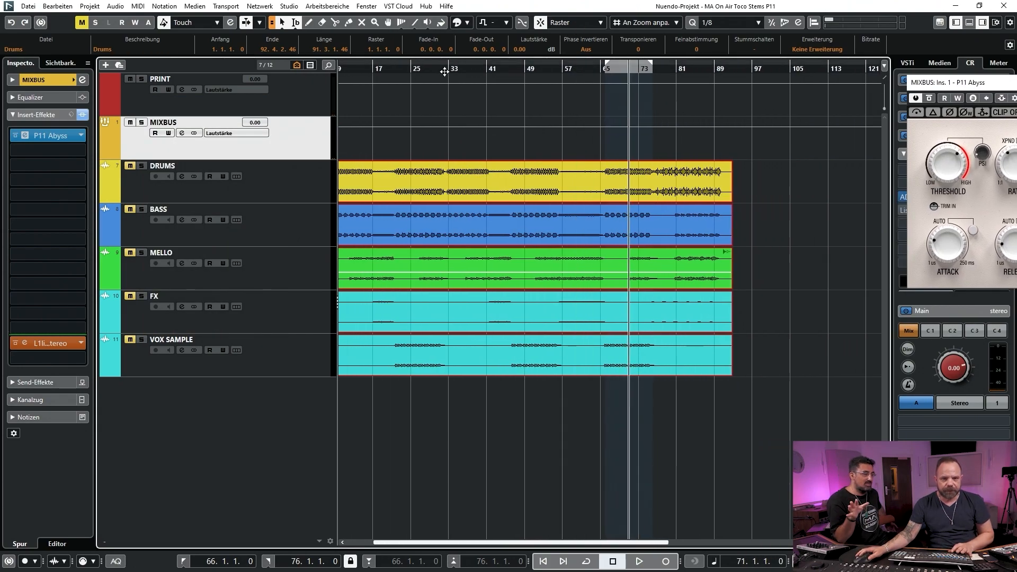
{"action": "mouse_move", "coordinate": [420, 66]}
{"action": "left_mouse_down"}
{"action": "mouse_move", "coordinate": [463, 68]}
{"action": "mouse_move", "coordinate": [469, 56]}
{"action": "mouse_move", "coordinate": [424, 59]}
{"action": "left_mouse_up"}
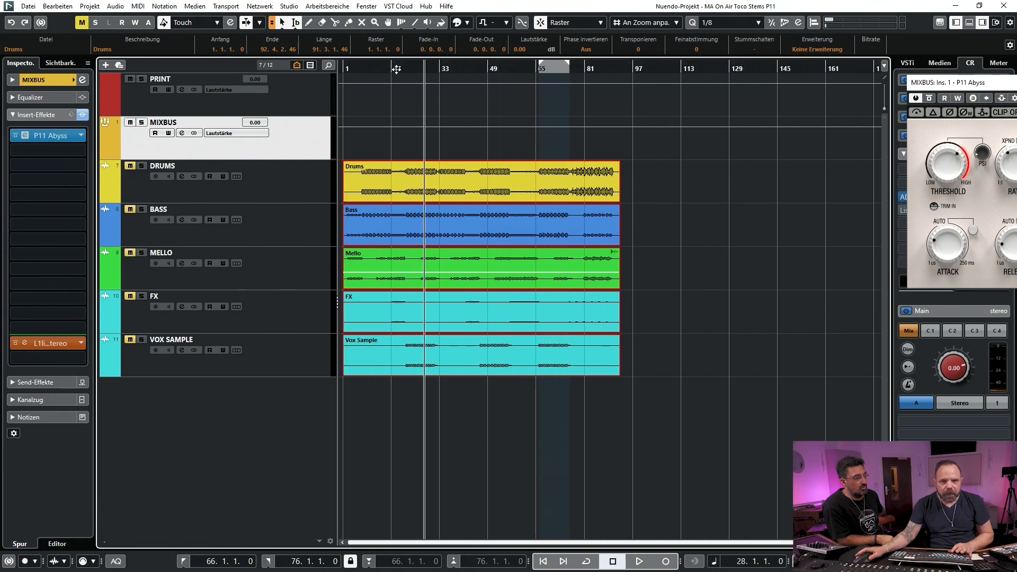
{"action": "left_click", "coordinate": [351, 67]}
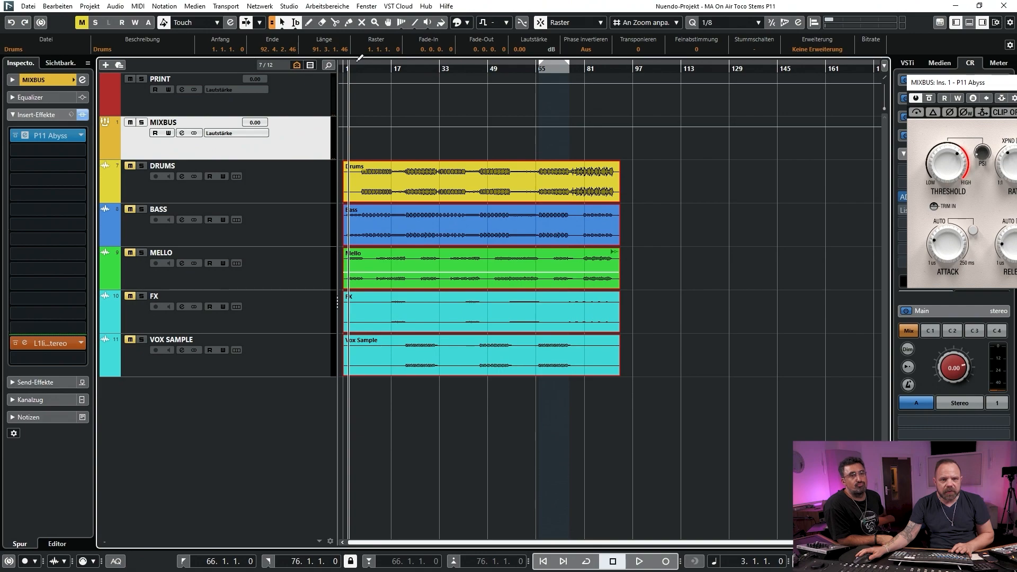
{"action": "left_click_drag", "start_coordinate": [360, 57], "coordinate": [626, 51]}
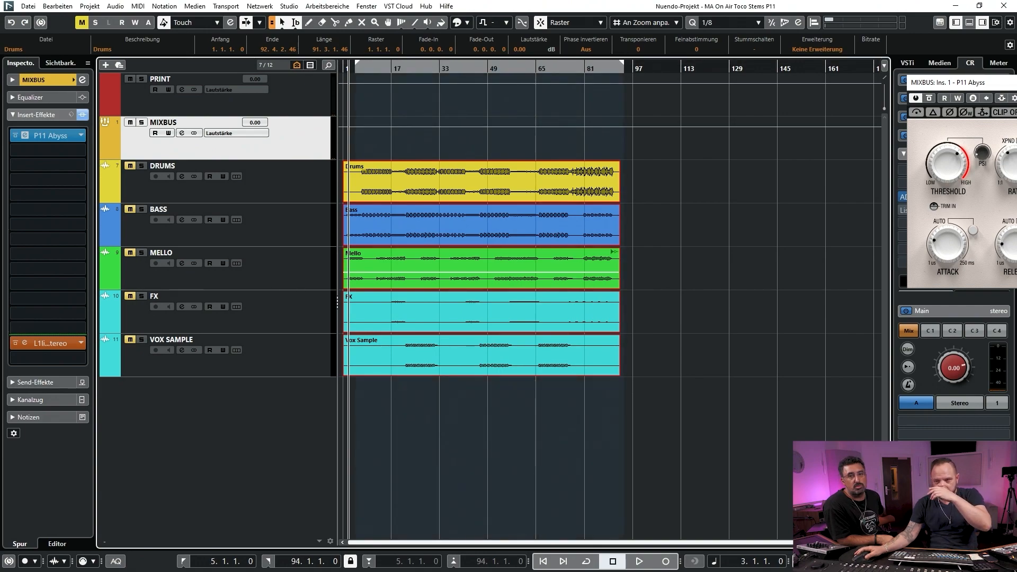
Bring the MIXBUS P11 Abyss window back into view, close it, and show the ADPTR MetricAB window over the arrangement
{"action": "left_click_drag", "start_coordinate": [1016, 86], "coordinate": [401, 161]}
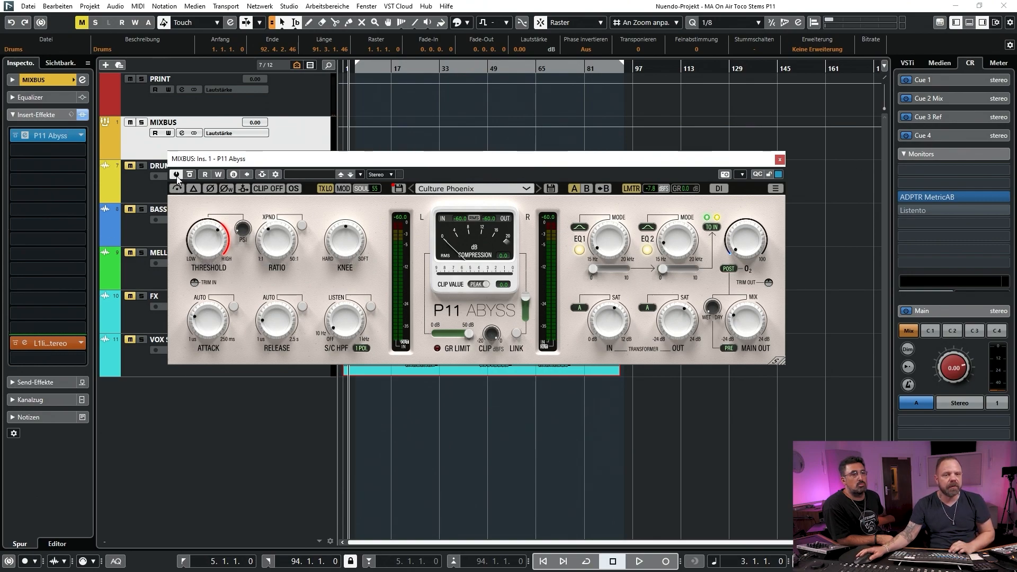
{"action": "left_click", "coordinate": [780, 159]}
{"action": "left_click_drag", "start_coordinate": [879, 571], "coordinate": [578, 167]}
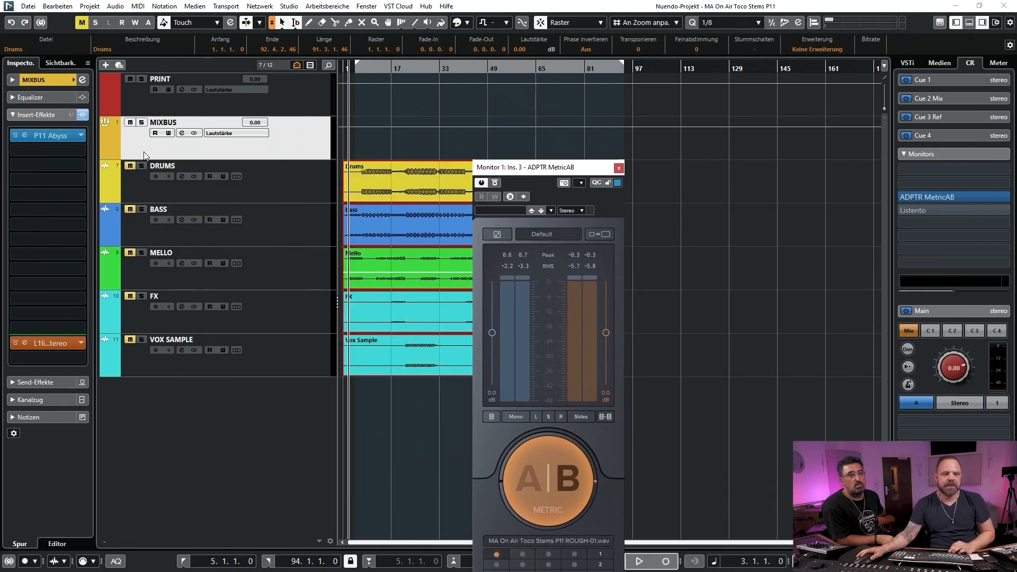
Unmute the DRUMS, BASS, MELLO, FX and VOX SAMPLE tracks, and move the MetricAB window so that it is fully in view
{"action": "left_click", "coordinate": [128, 166]}
{"action": "left_click", "coordinate": [129, 209]}
{"action": "left_click", "coordinate": [130, 253]}
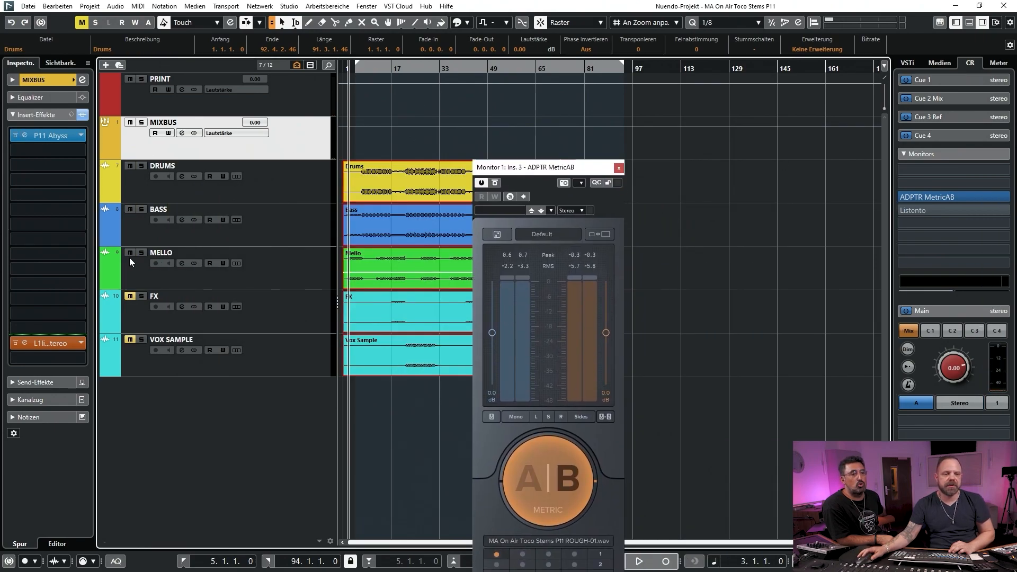
{"action": "left_click", "coordinate": [130, 339]}
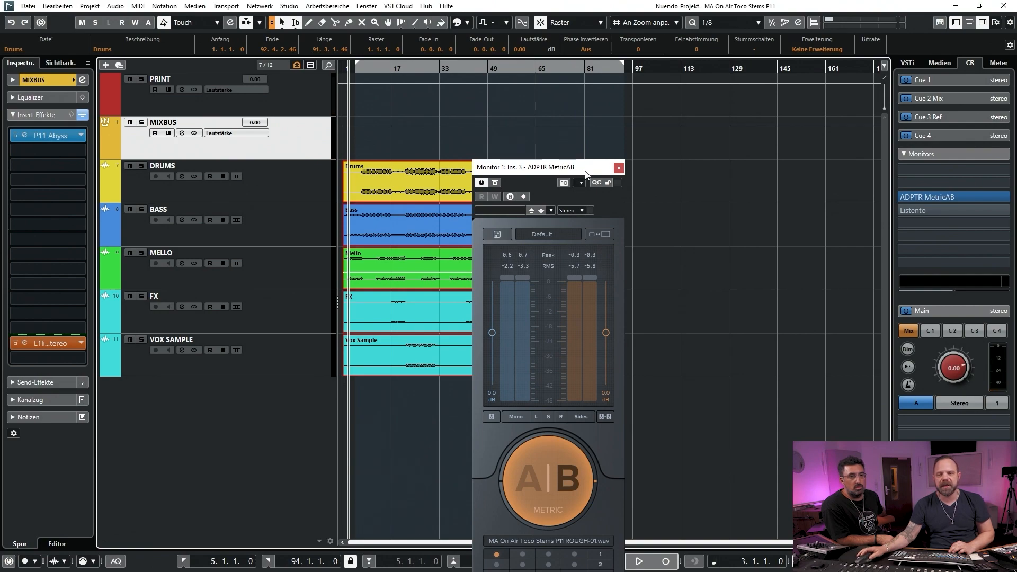
{"action": "left_click_drag", "start_coordinate": [586, 173], "coordinate": [480, 109]}
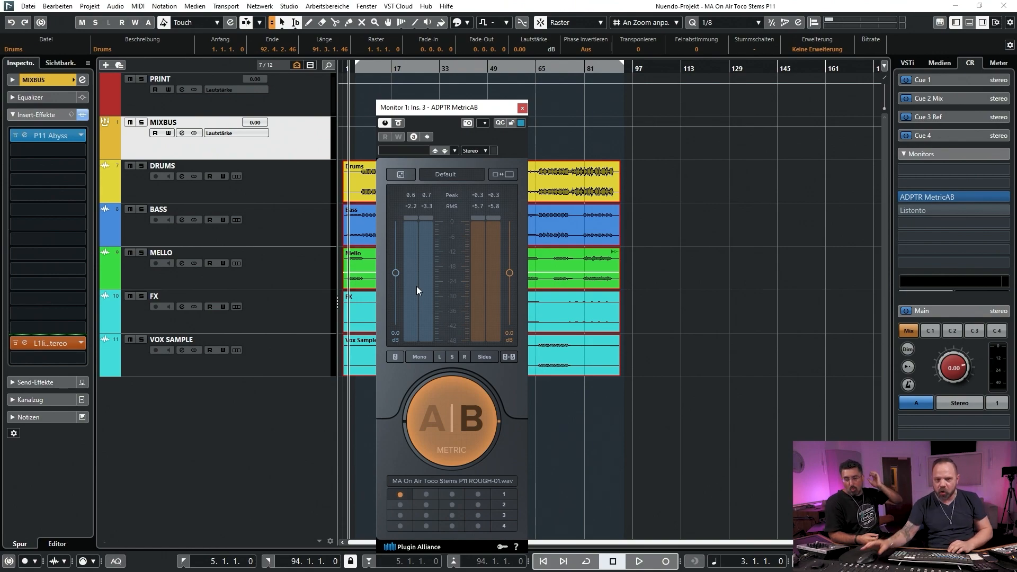
Play the song from bar 3 on reference B, and toggle MetricAB's option beside Mono on and back off
{"action": "key", "text": "space"}
{"action": "left_click", "coordinate": [392, 355]}
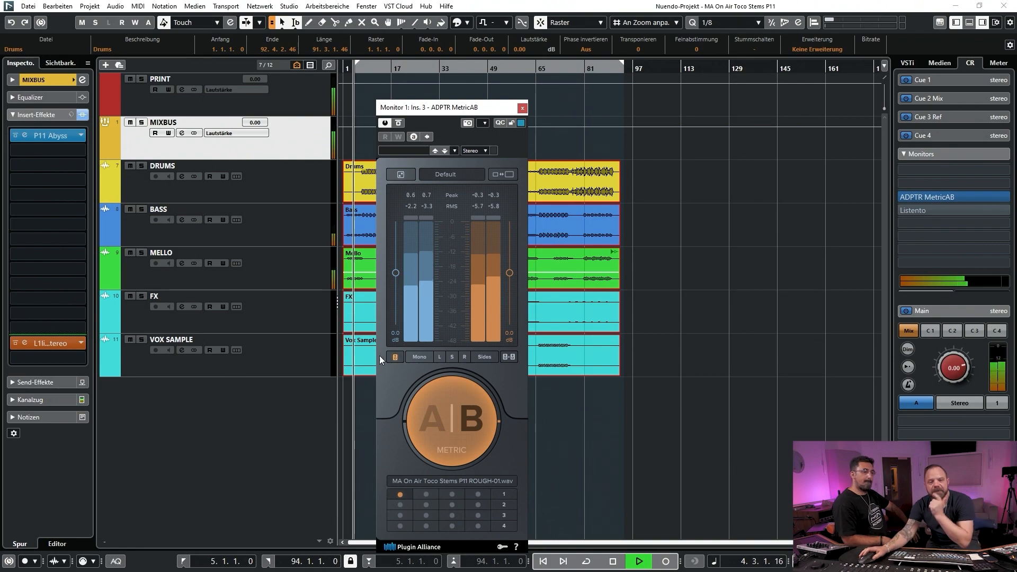
{"action": "left_click", "coordinate": [397, 355]}
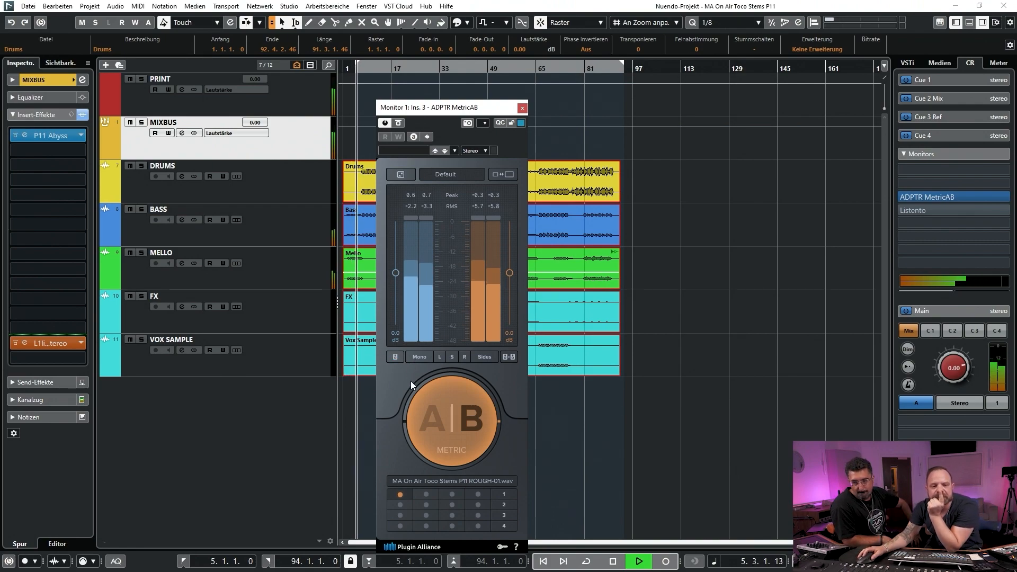
{"action": "left_click", "coordinate": [395, 357]}
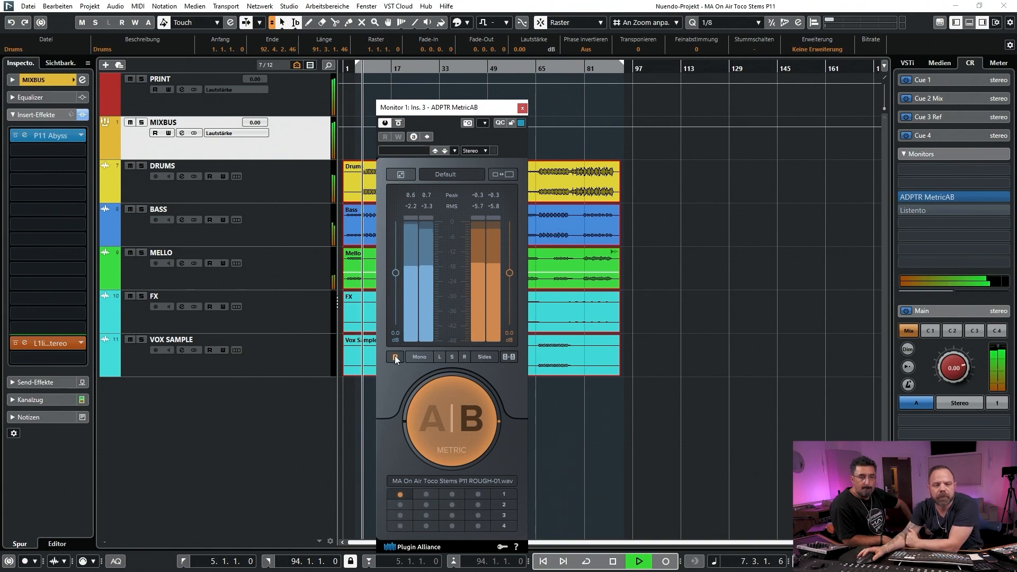
Compare the processed mix A with the rough-mix reference B in MetricAB during playback, alternating between them and ending on A
{"action": "left_click", "coordinate": [433, 417]}
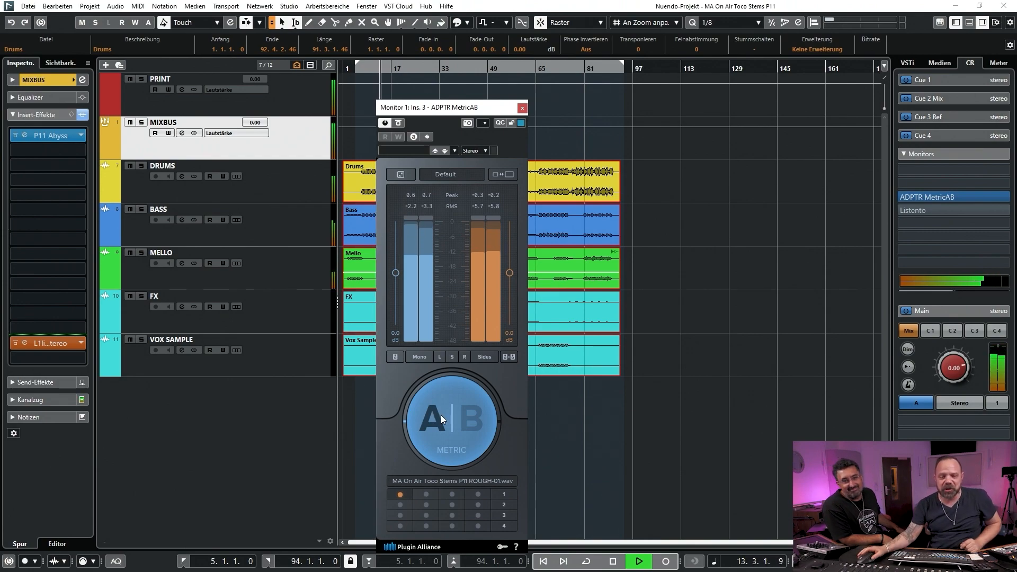
{"action": "left_click", "coordinate": [476, 420]}
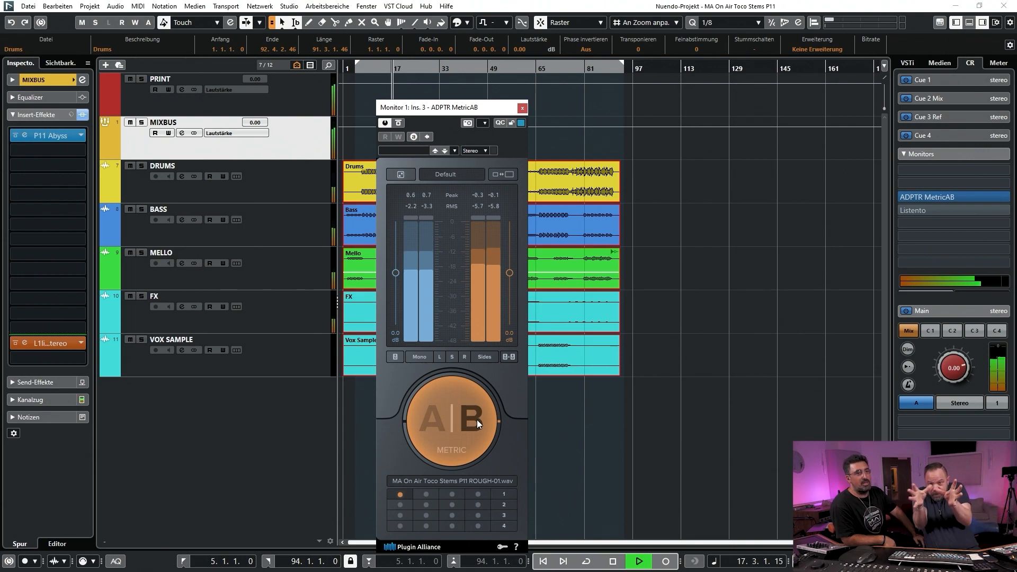
{"action": "left_click", "coordinate": [432, 420]}
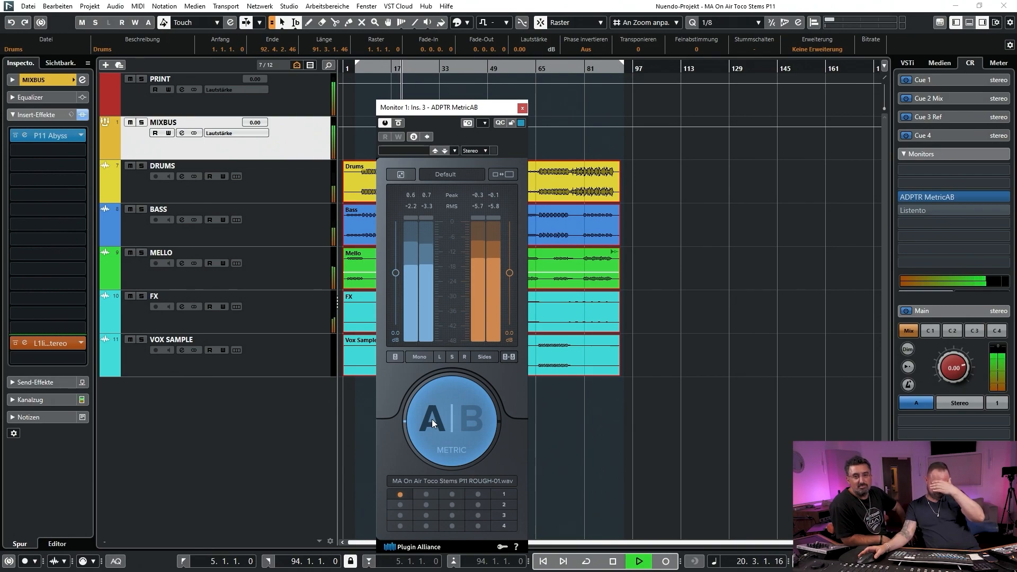
{"action": "left_click", "coordinate": [476, 419]}
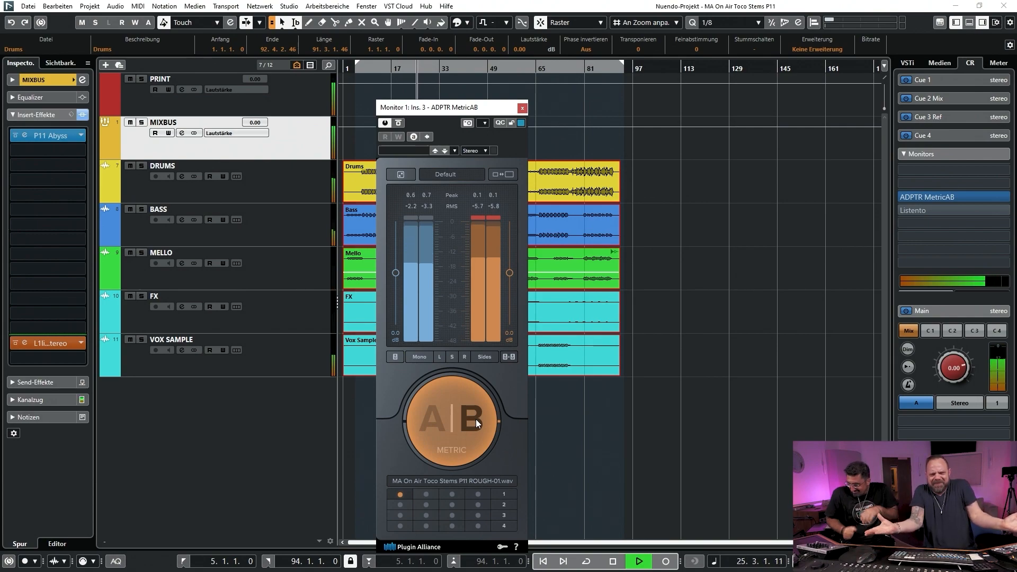
{"action": "left_click", "coordinate": [431, 420]}
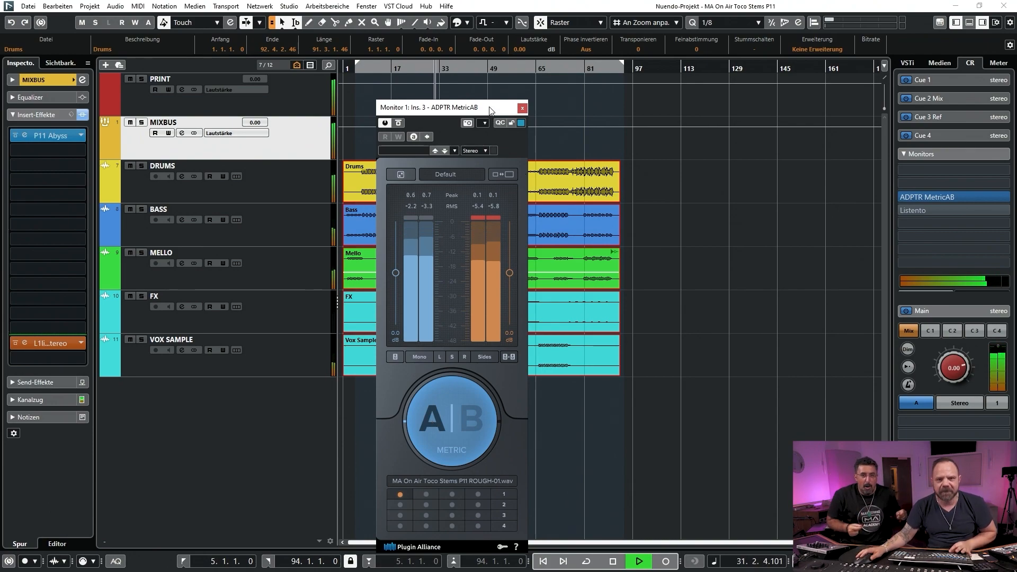
Move MetricAB clear of the stem clips, check reference B once more, return to mix A, and stop playback
{"action": "left_click_drag", "start_coordinate": [492, 110], "coordinate": [745, 72]}
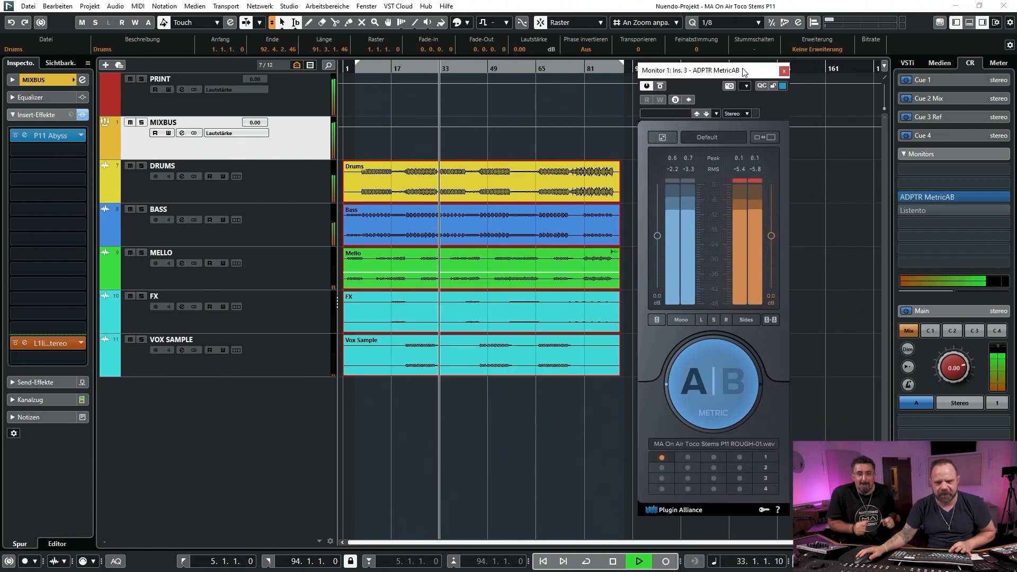
{"action": "left_click", "coordinate": [733, 386]}
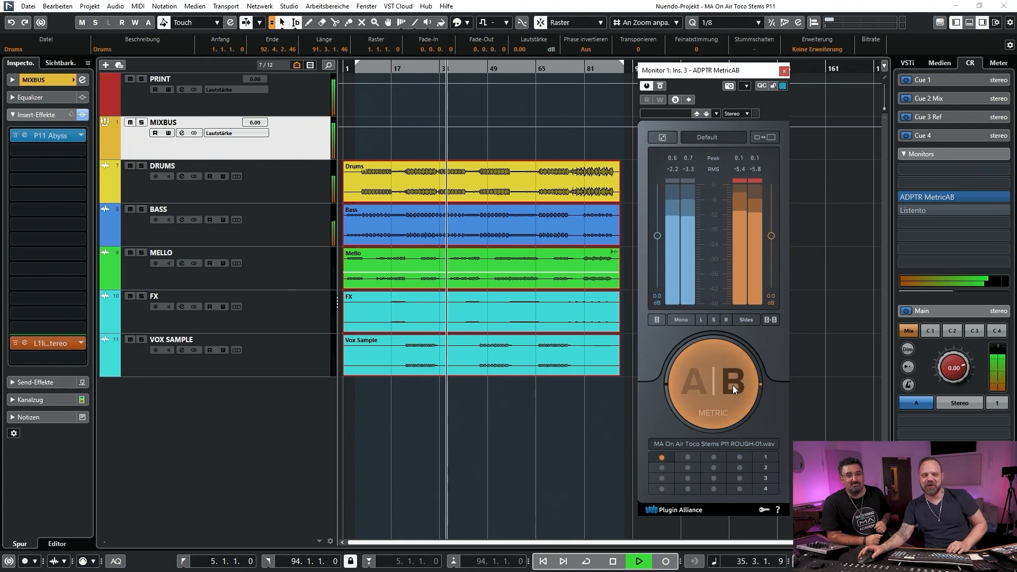
{"action": "left_click", "coordinate": [694, 384]}
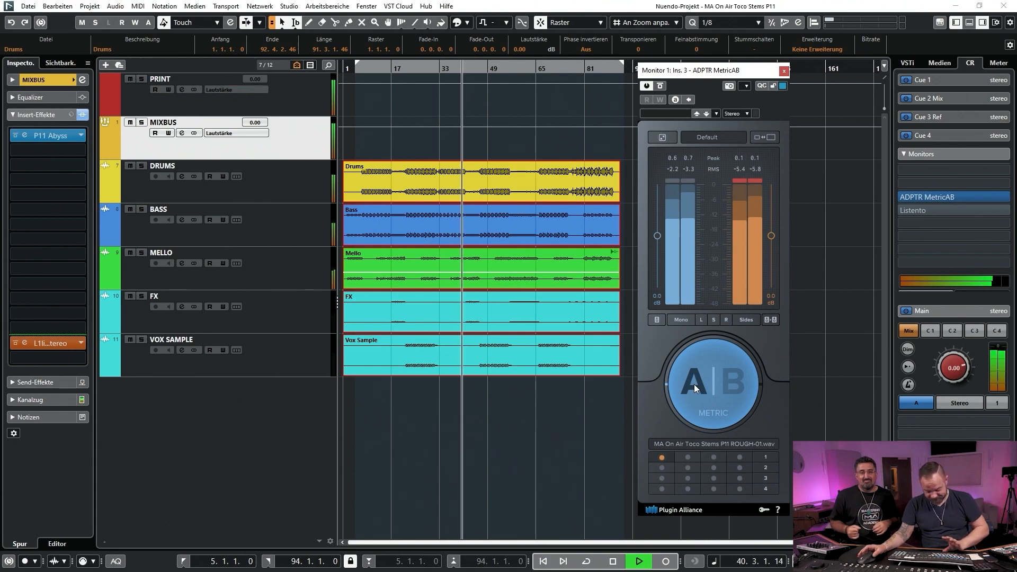
{"action": "key", "text": "space"}
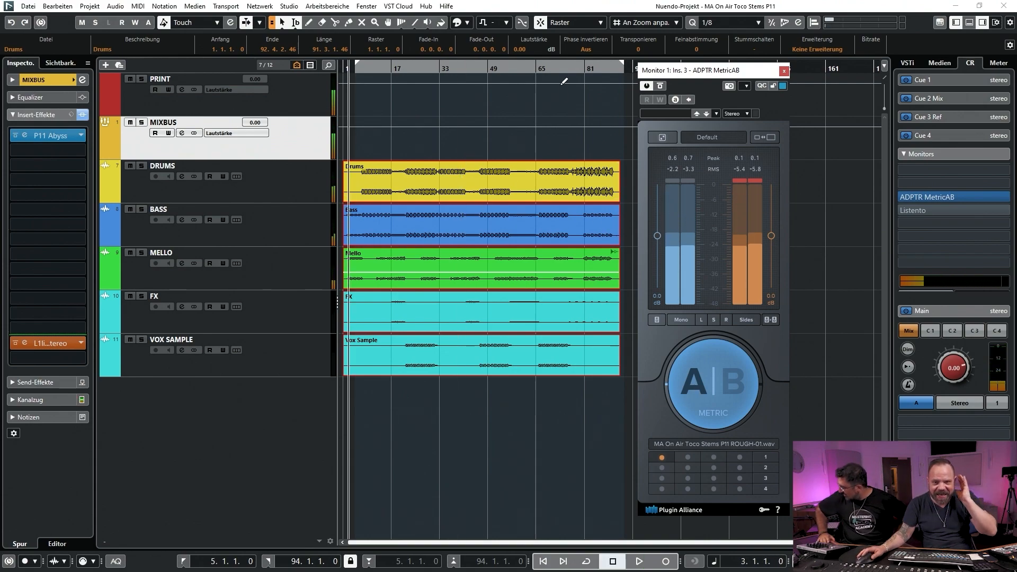
Place the playhead at bar 76, then close and reopen ADPTR MetricAB and position its window over the arrangement
{"action": "left_click", "coordinate": [570, 68]}
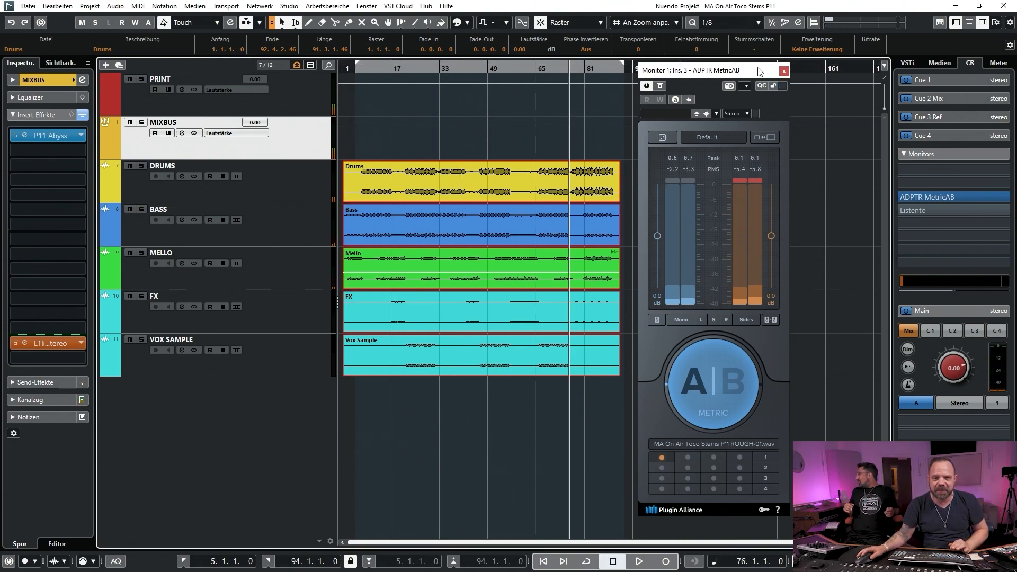
{"action": "left_click", "coordinate": [784, 71]}
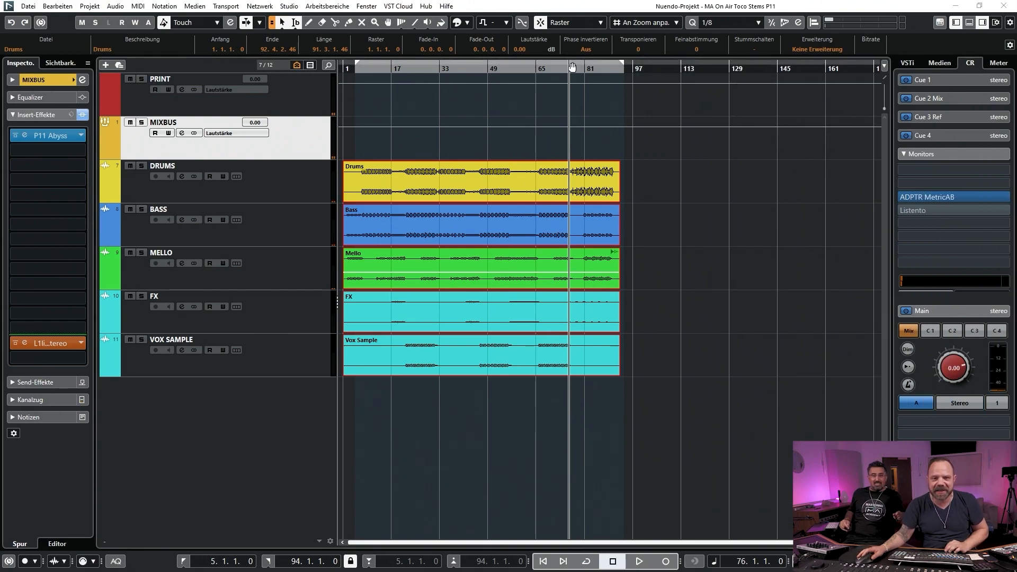
{"action": "left_click", "coordinate": [927, 197]}
{"action": "left_click_drag", "start_coordinate": [918, 146], "coordinate": [555, 115]}
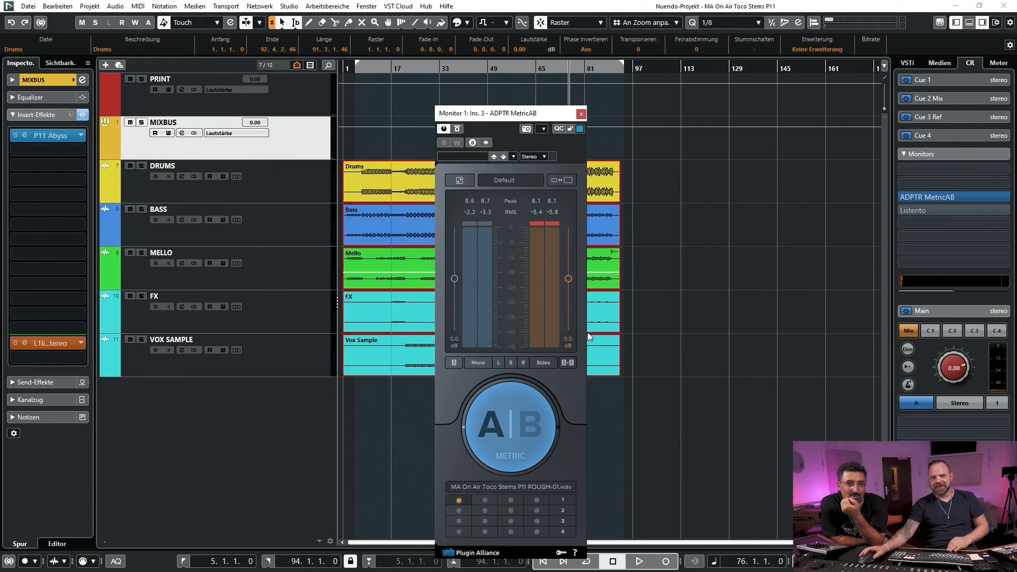
{"action": "left_click_drag", "start_coordinate": [549, 114], "coordinate": [485, 98]}
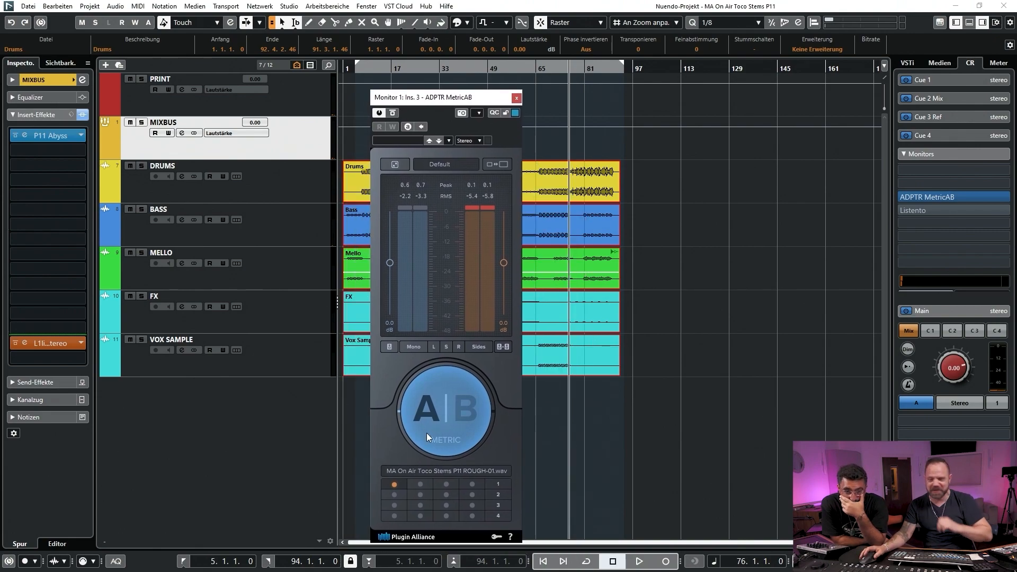
Play the final section from bar 76 starting on reference B, alternate with mix A, and stop playback on A
{"action": "left_click", "coordinate": [464, 413]}
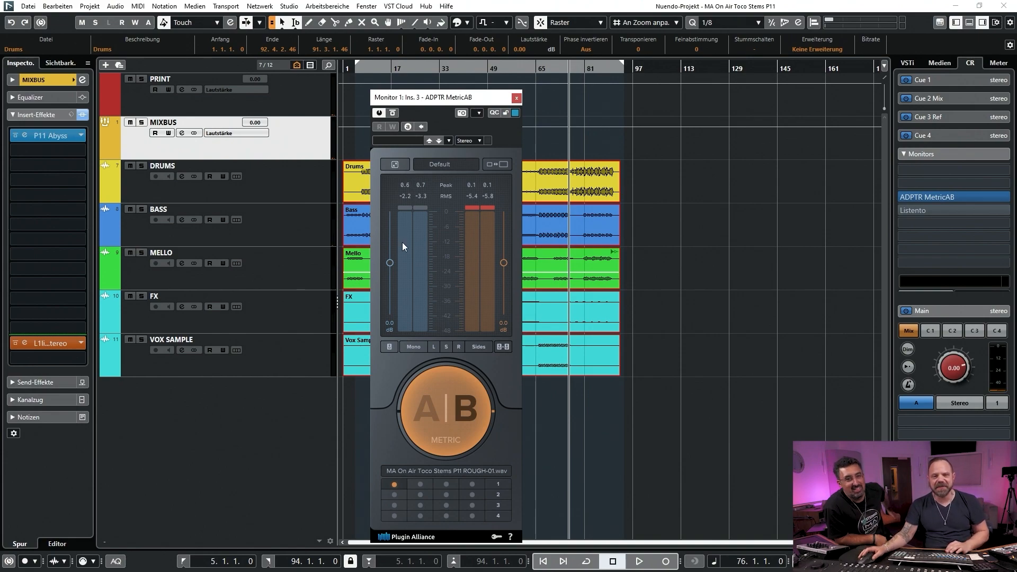
{"action": "key", "text": "space"}
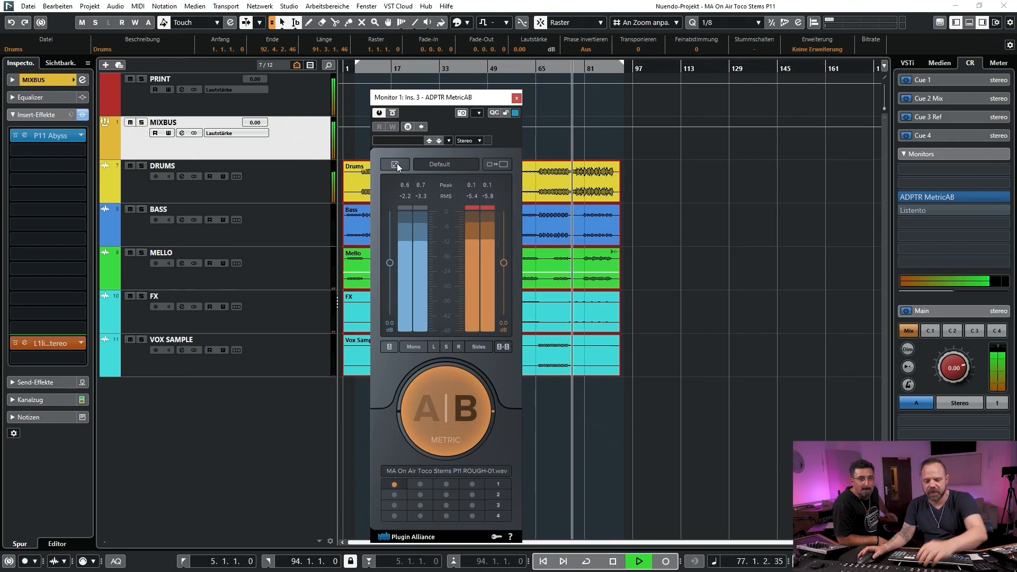
{"action": "left_click", "coordinate": [430, 410]}
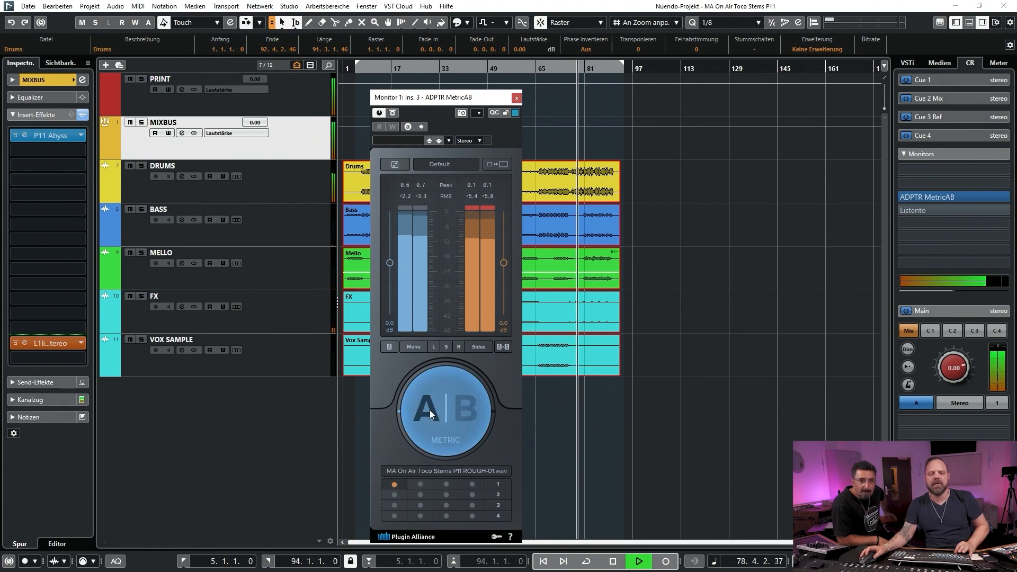
{"action": "left_click", "coordinate": [463, 405]}
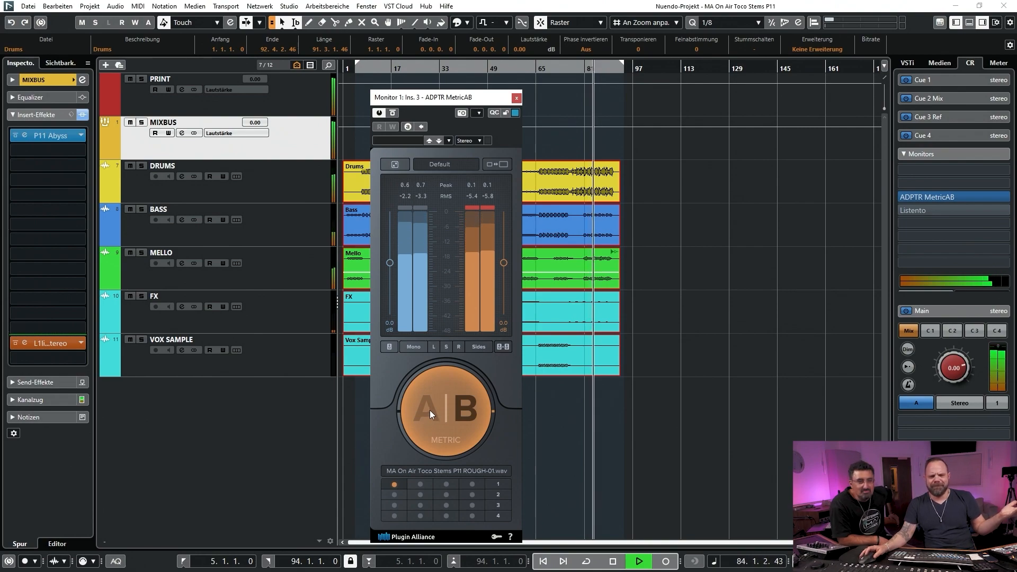
{"action": "left_click", "coordinate": [431, 410]}
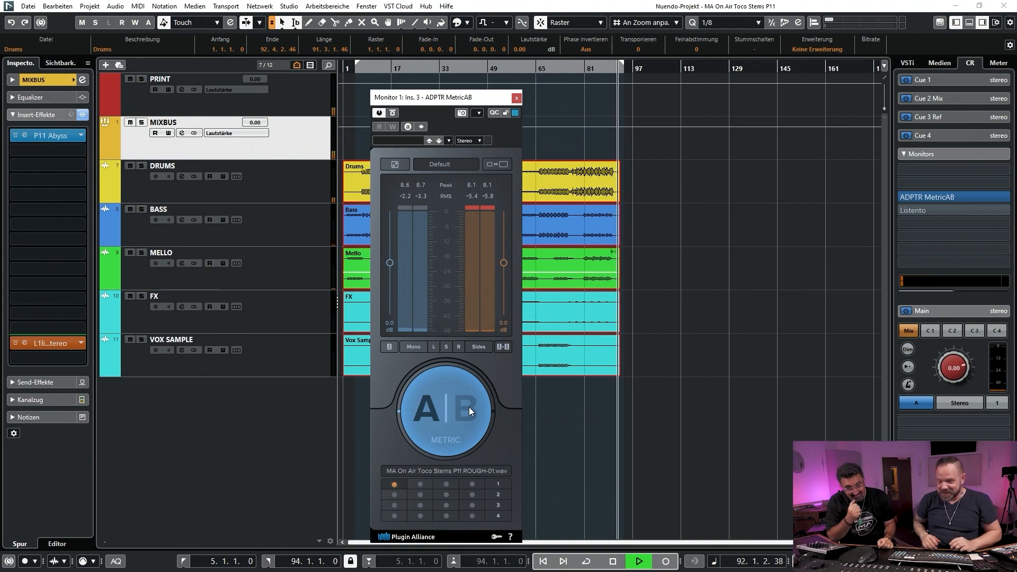
{"action": "key", "text": "space"}
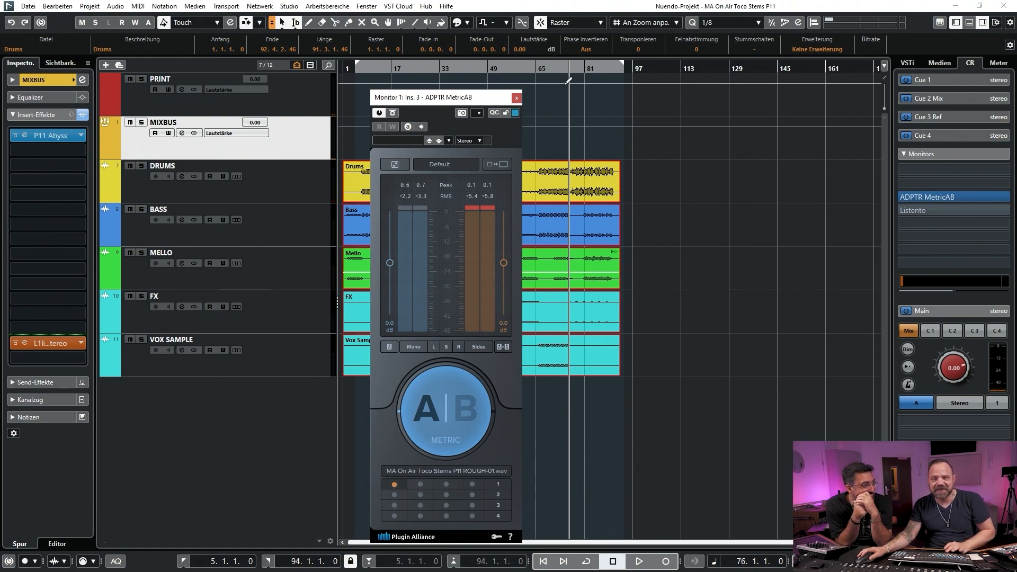
Set the playhead at bar 76, open the MIXBUS P11 Abyss insert, and move its window down over the arrangement
{"action": "left_click", "coordinate": [571, 67]}
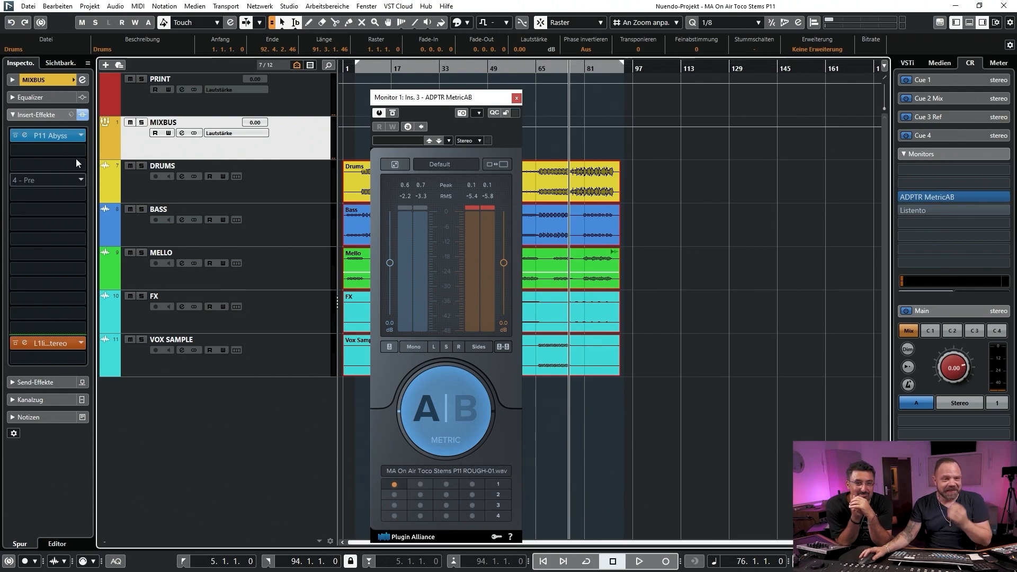
{"action": "left_click", "coordinate": [24, 139]}
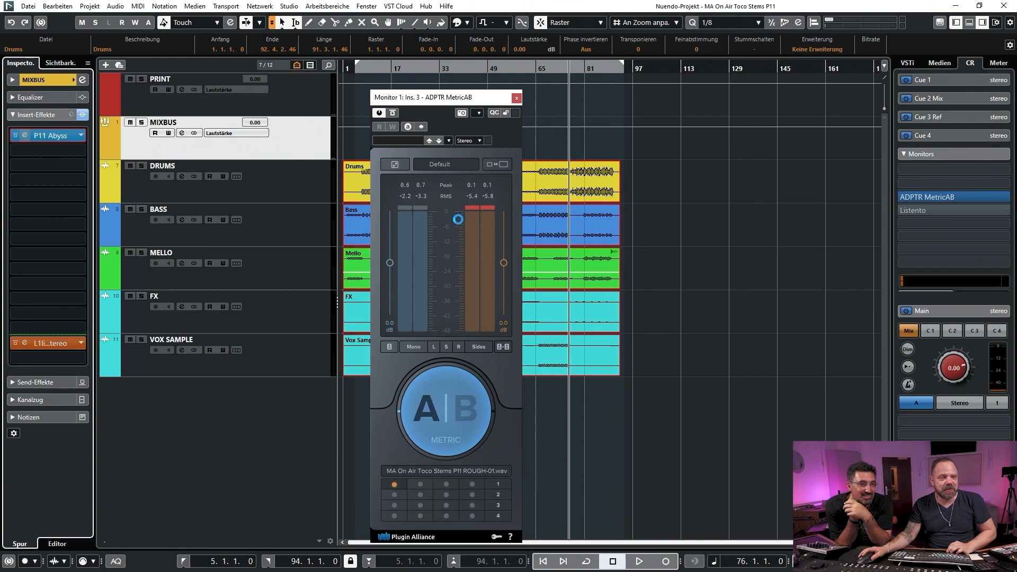
{"action": "left_click_drag", "start_coordinate": [387, 163], "coordinate": [447, 180]}
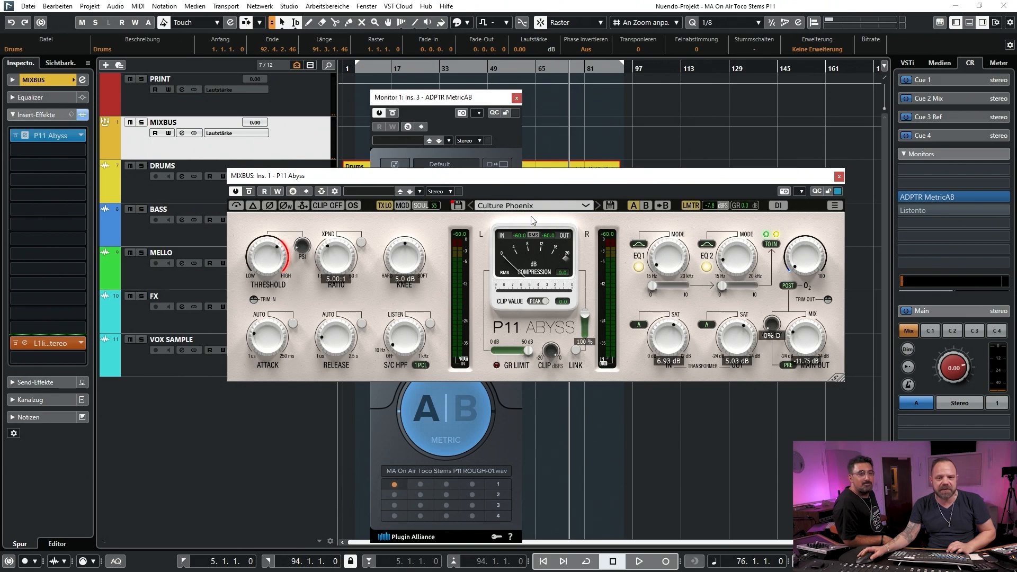
{"action": "left_click_drag", "start_coordinate": [574, 180], "coordinate": [600, 228]}
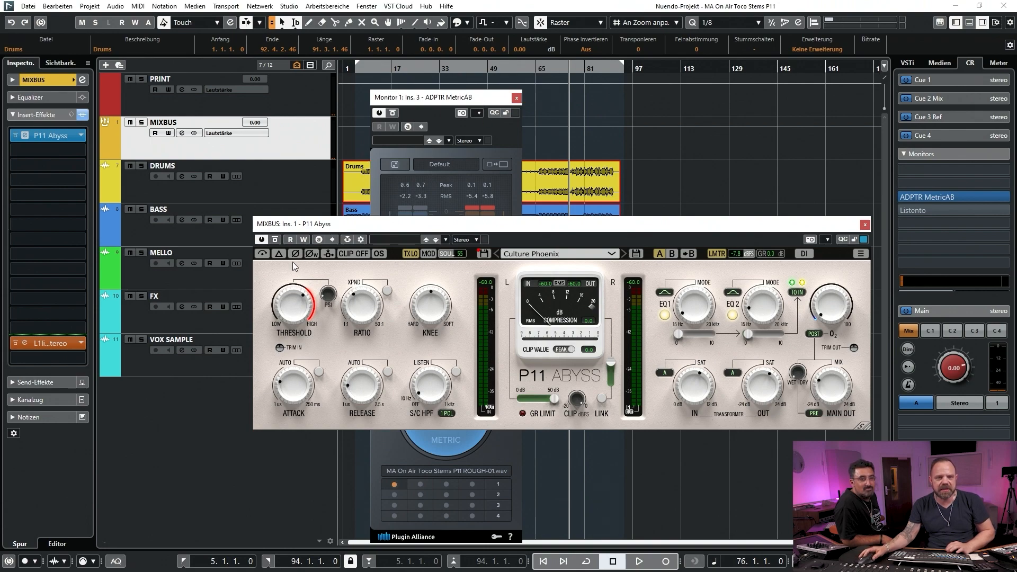
Play from bar 76 while repeatedly bypassing and re-enabling the MIXBUS P11 Abyss, ending with it active, and stop playback
{"action": "left_click", "coordinate": [276, 241]}
{"action": "key", "text": "space"}
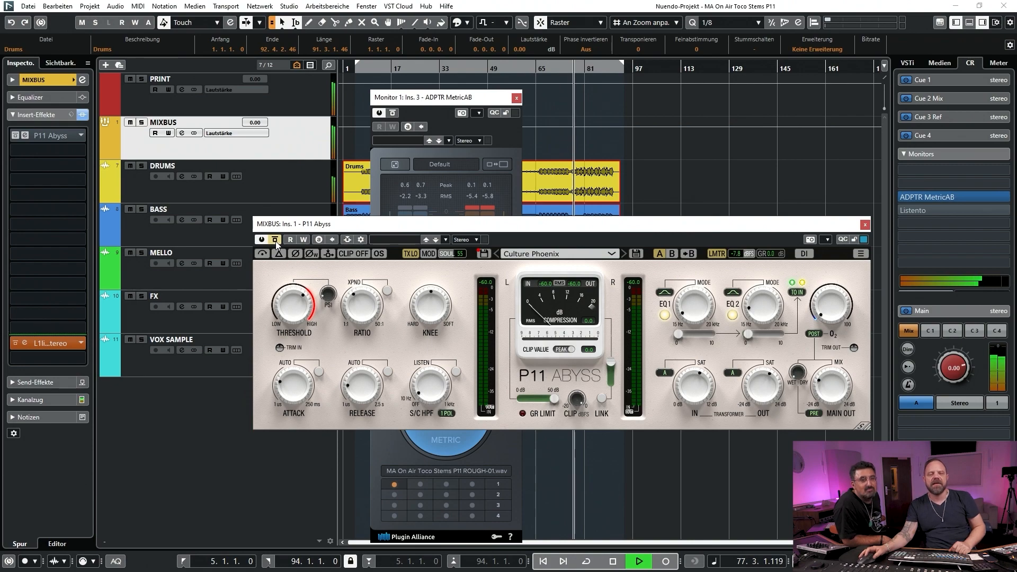
{"action": "left_click", "coordinate": [275, 241]}
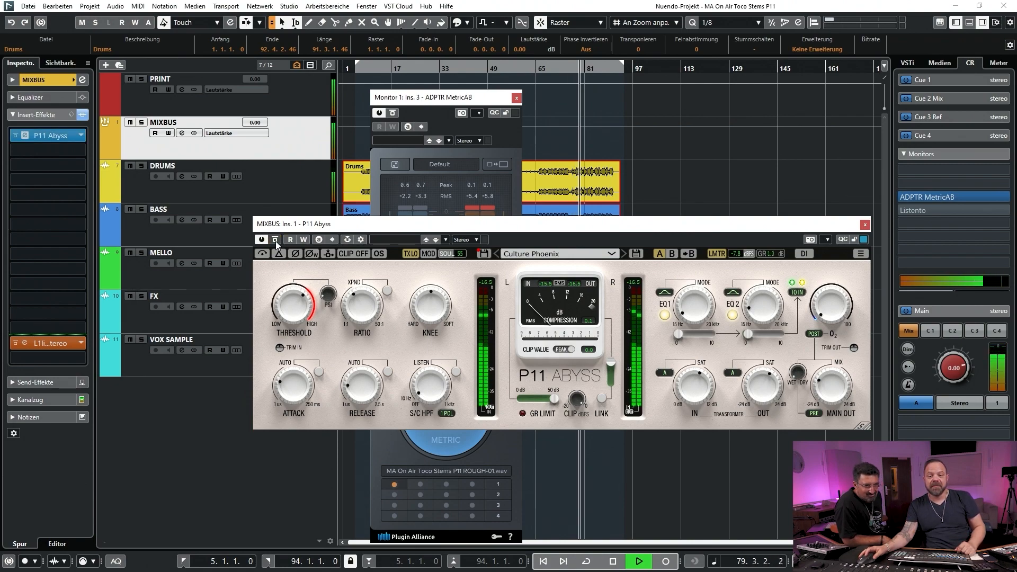
{"action": "left_click", "coordinate": [275, 240]}
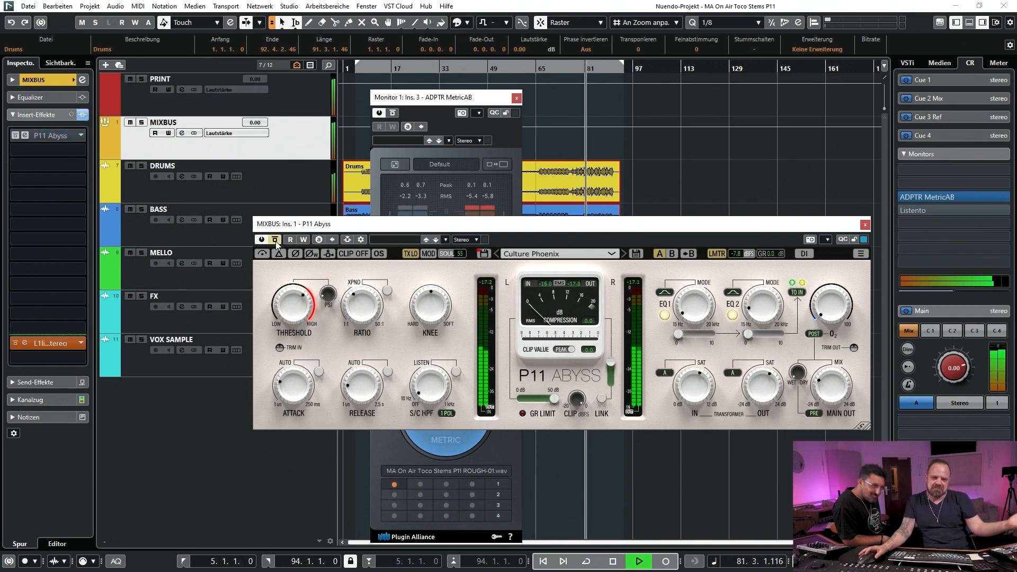
{"action": "left_click", "coordinate": [278, 240]}
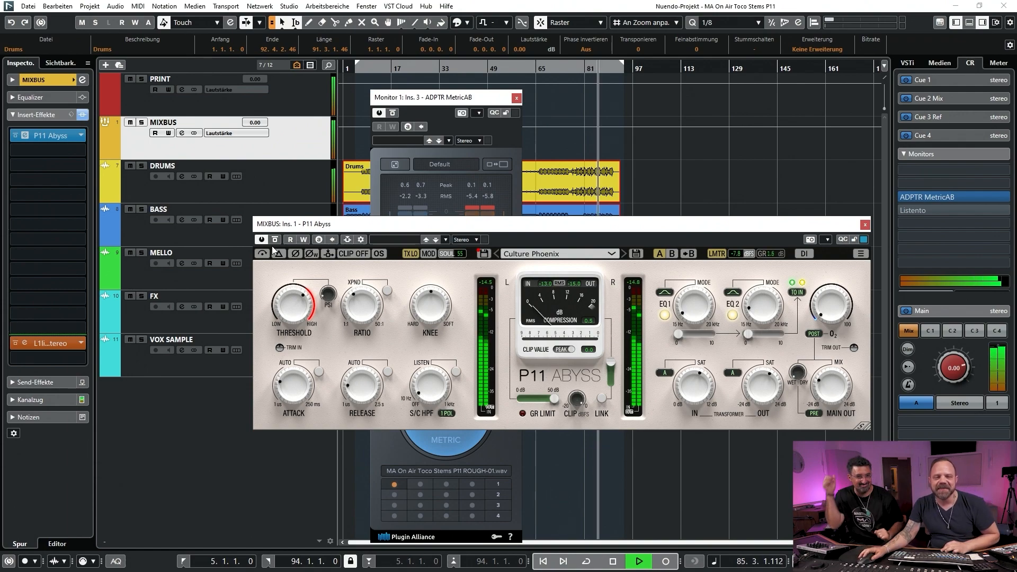
{"action": "left_click", "coordinate": [276, 240]}
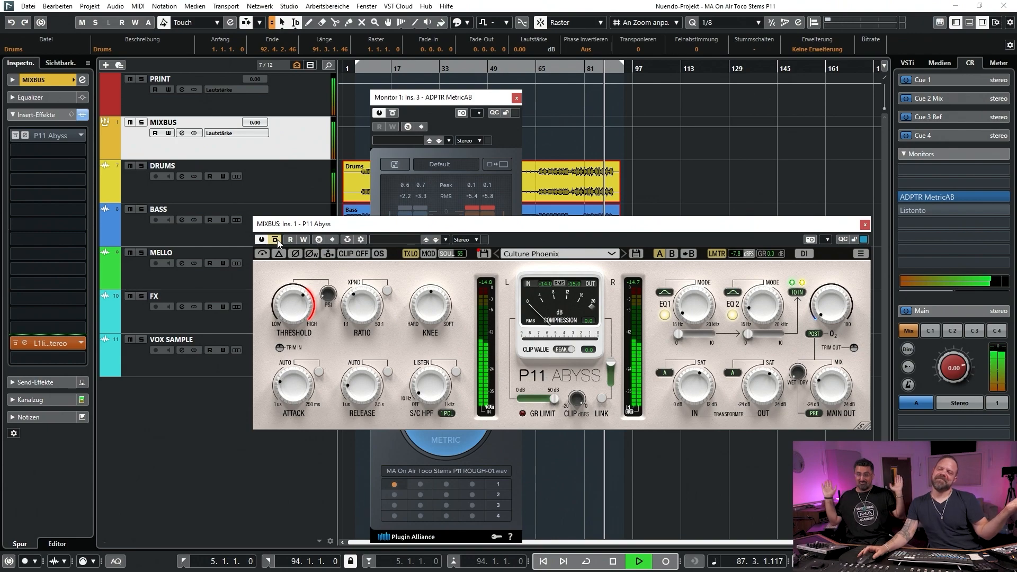
{"action": "left_click", "coordinate": [275, 240]}
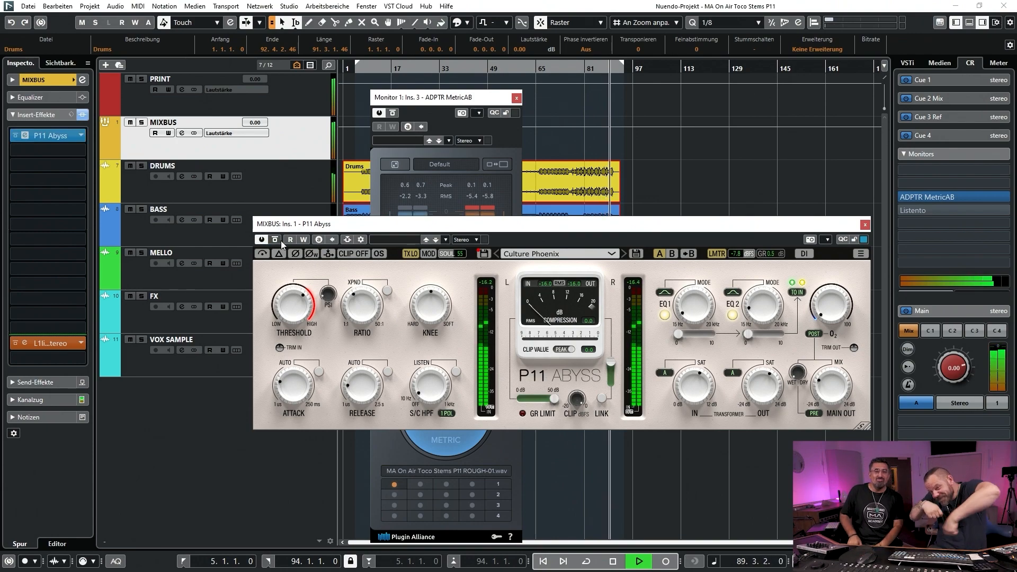
{"action": "key", "text": "space"}
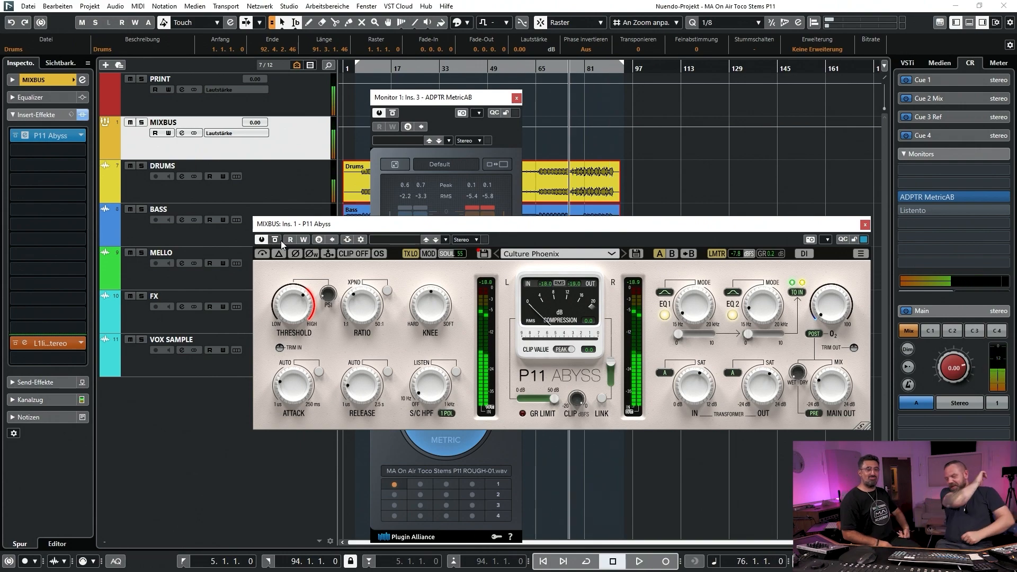